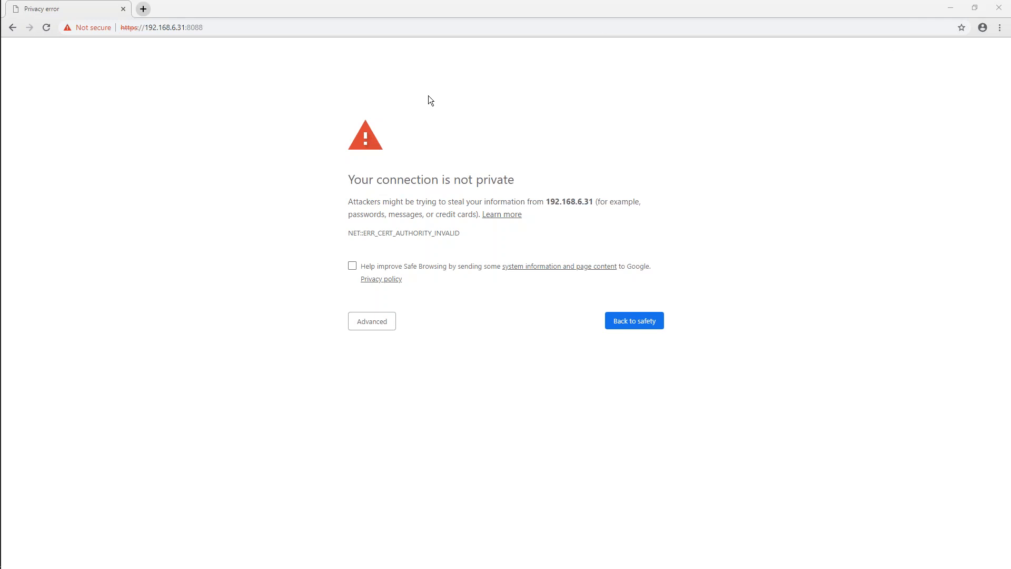
# Open the Windows Network & Internet settings and bring up the computer's network adapter connections
pyautogui.moveTo(6, 469)
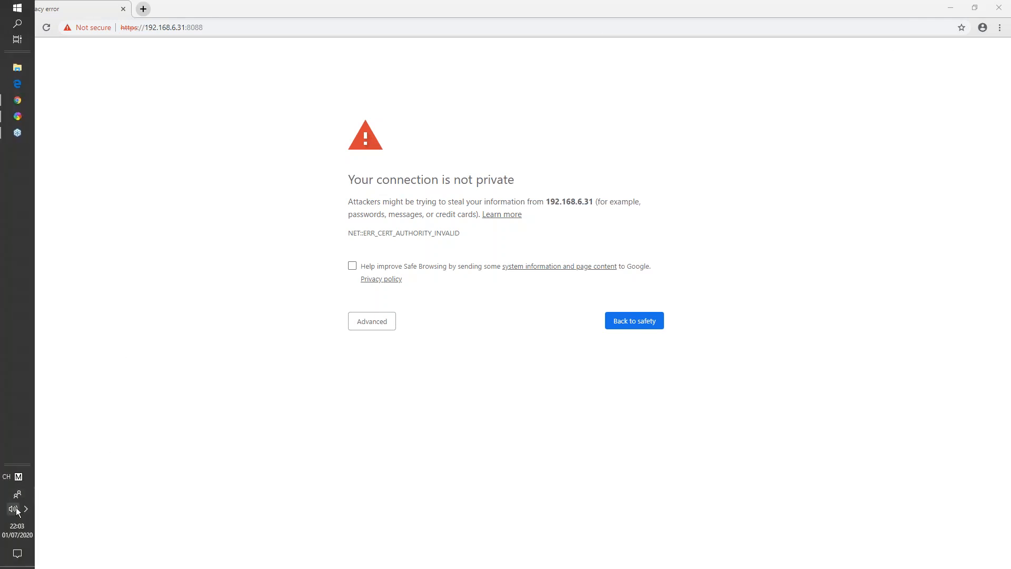
pyautogui.click(25, 509)
pyautogui.rightClick(44, 520)
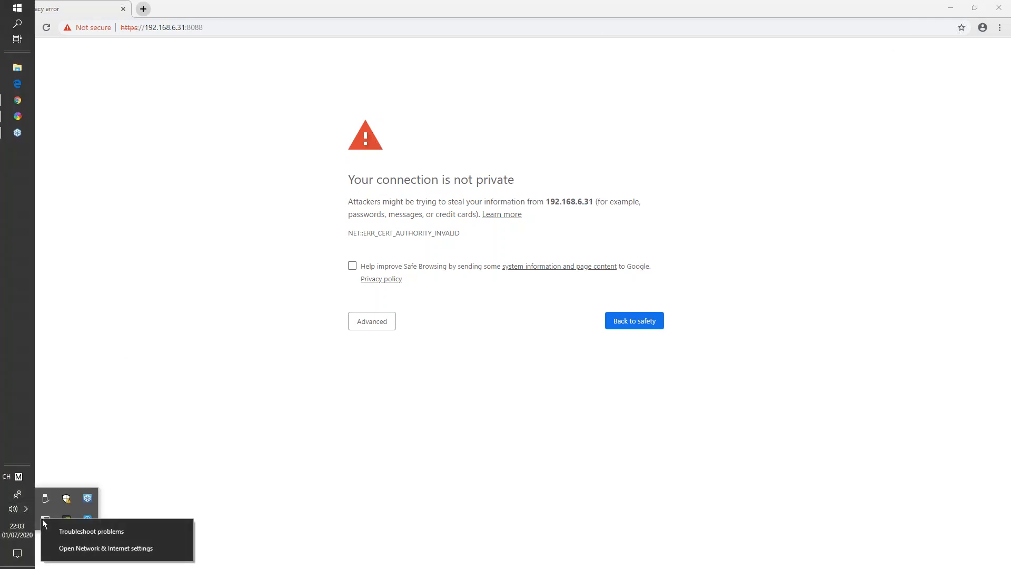
pyautogui.click(79, 547)
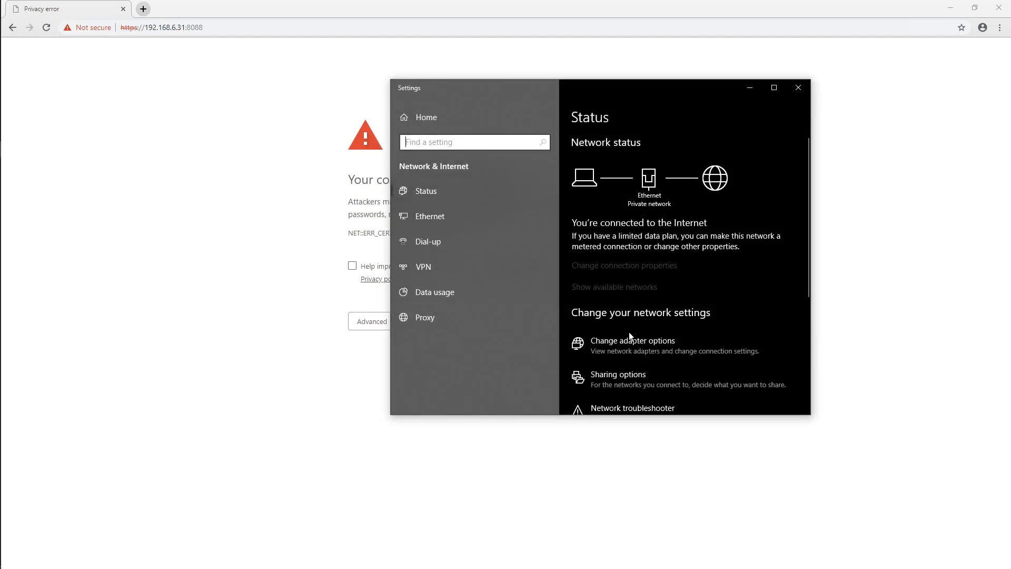
pyautogui.moveTo(637, 91); pyautogui.dragTo(545, 108)
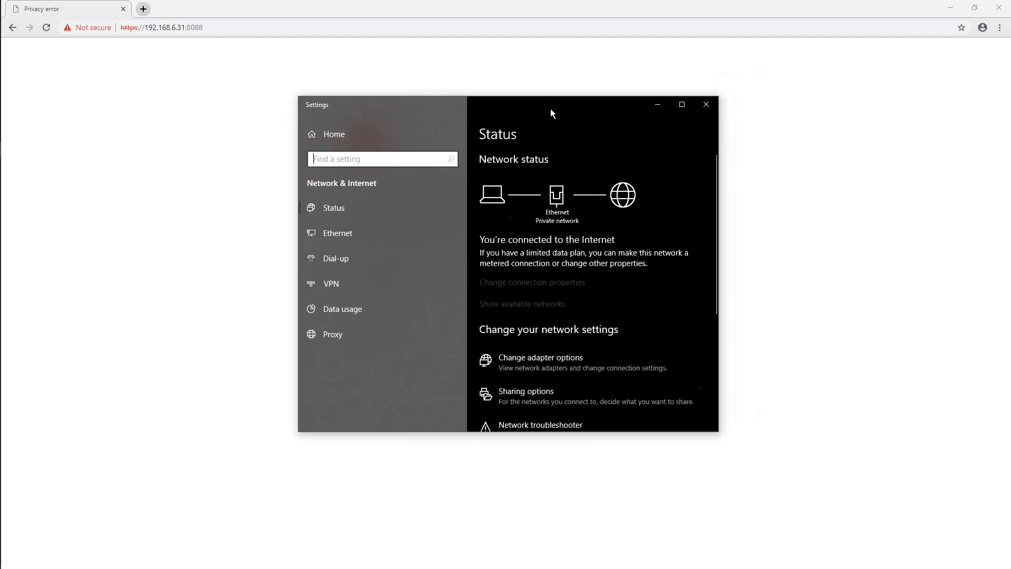
pyautogui.click(532, 359)
# Inspect the Ethernet adapter's Internet Protocol Version 4 (TCP/IPv4) address settings, and close all network windows without changing anything
pyautogui.rightClick(303, 133)
pyautogui.click(340, 234)
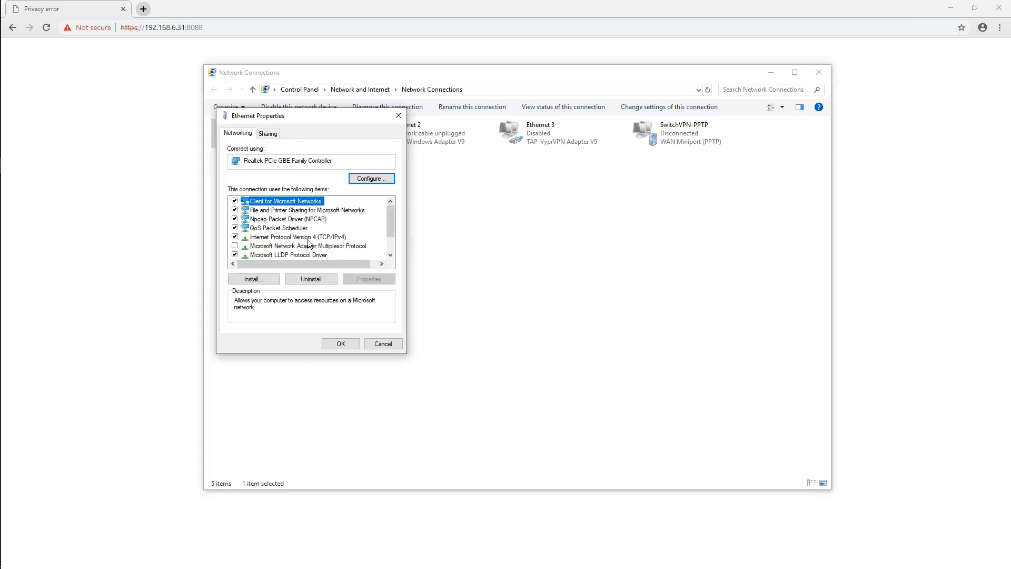
pyautogui.doubleClick(307, 239)
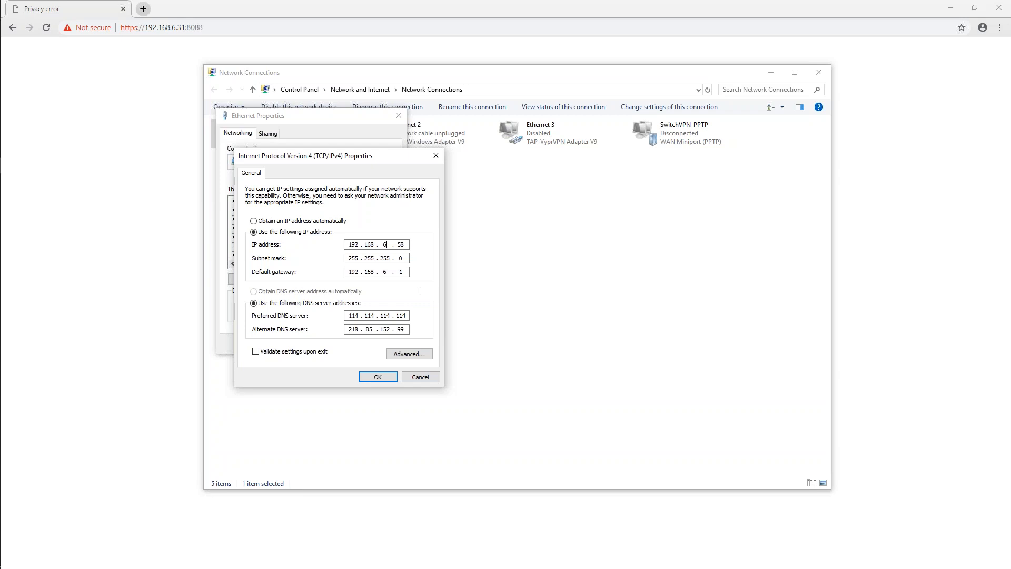
pyautogui.doubleClick(385, 244)
pyautogui.click(436, 156)
pyautogui.click(398, 116)
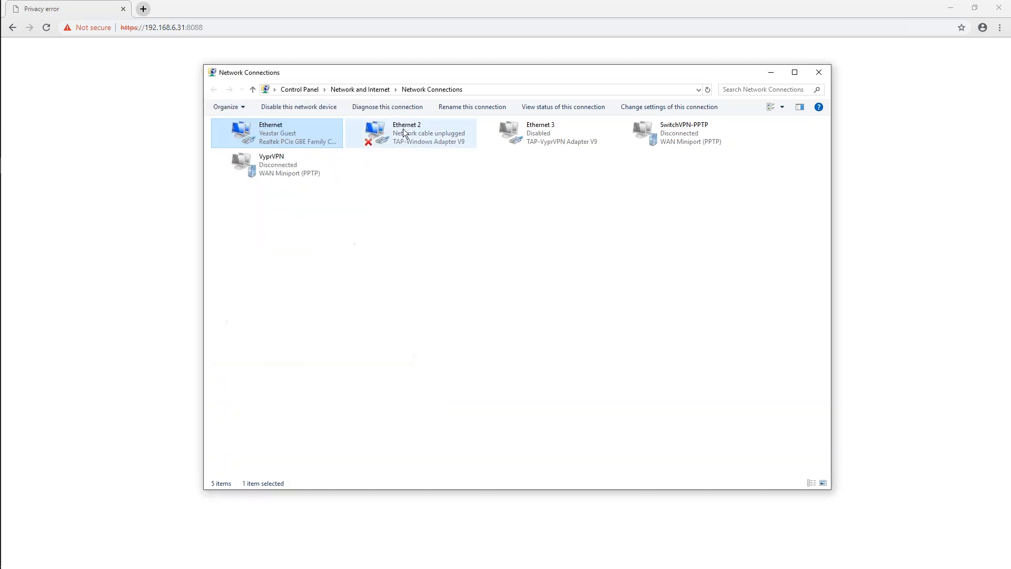
pyautogui.click(819, 72)
pyautogui.click(706, 105)
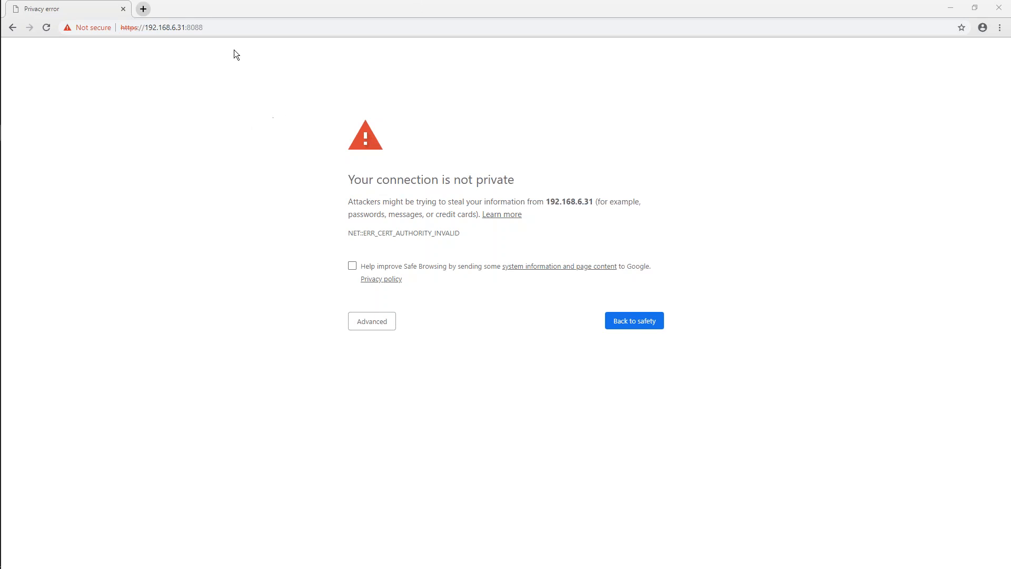
# Proceed past the certificate warning to the web interface at 192.168.6.31:8088 and view the login page's available languages
pyautogui.click(231, 33)
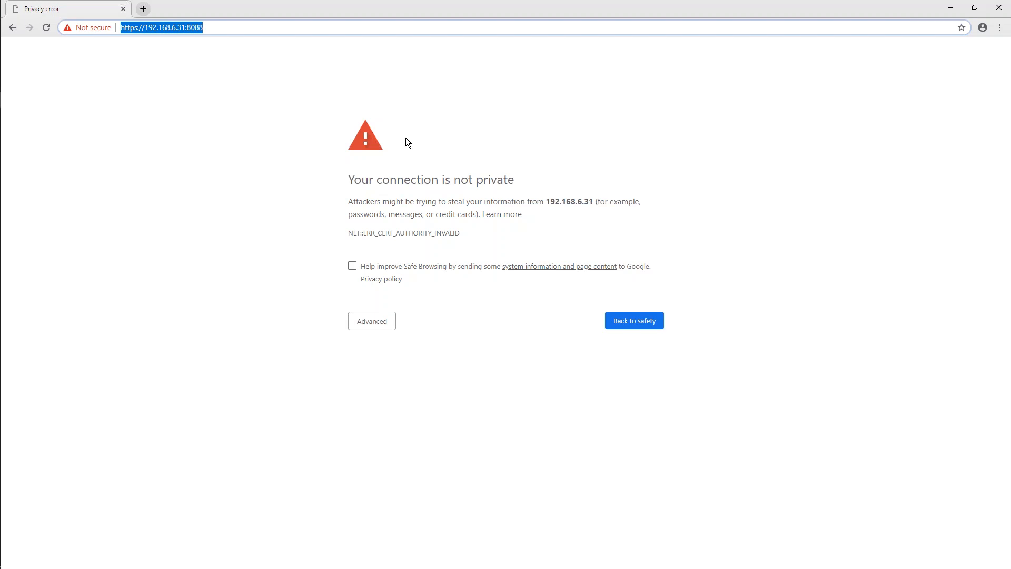
pyautogui.click(374, 327)
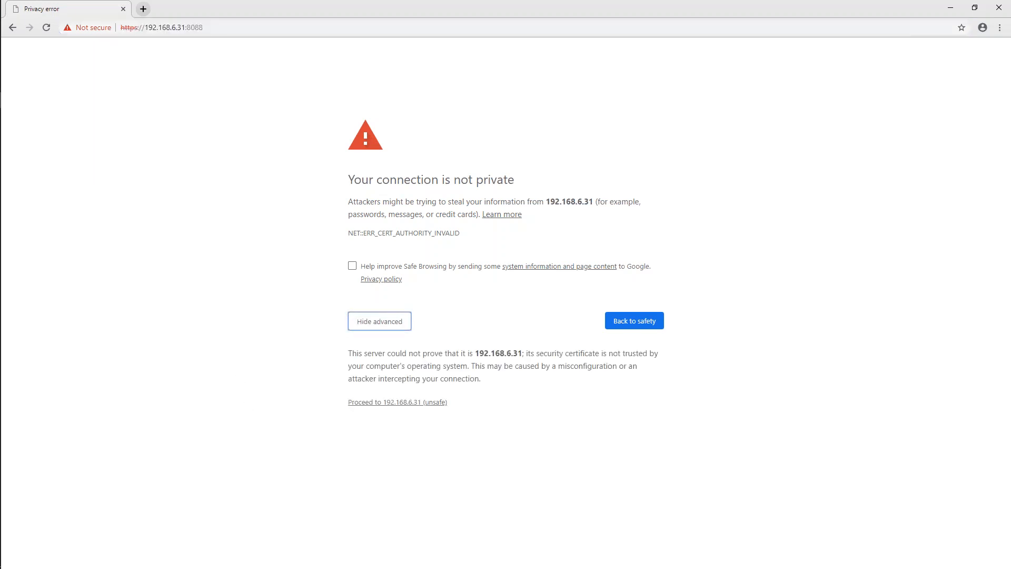
pyautogui.click(378, 403)
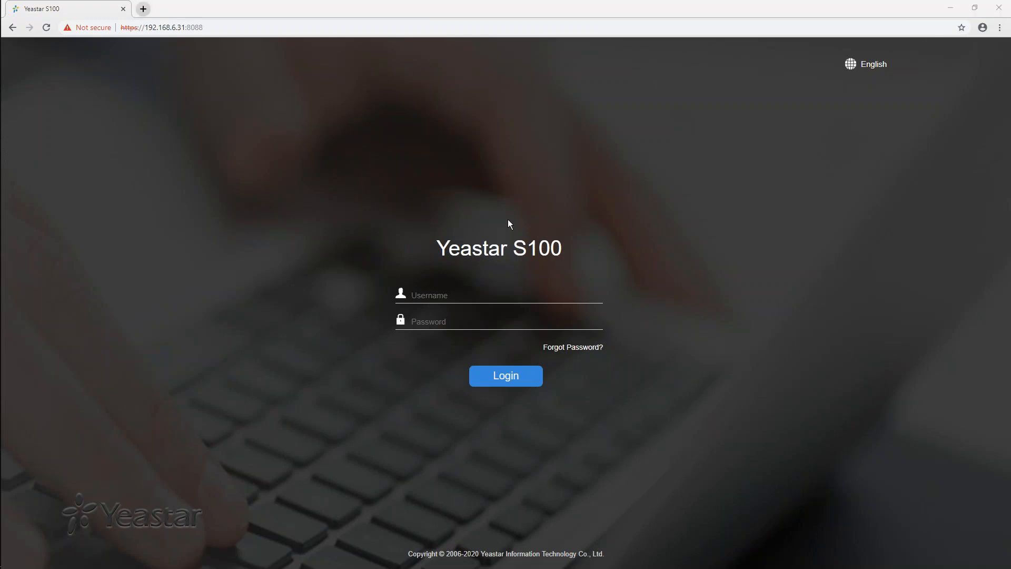
pyautogui.click(869, 65)
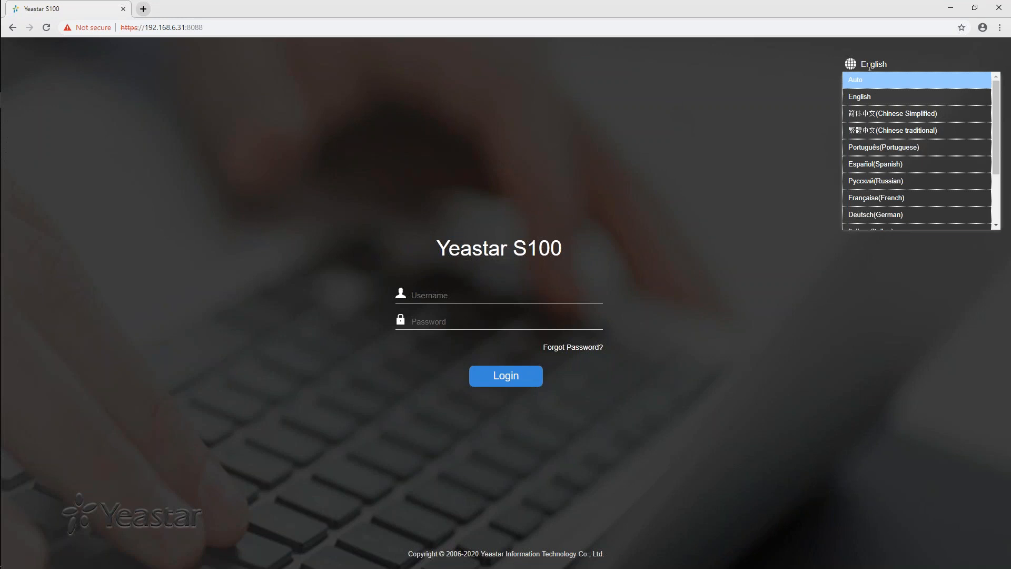
pyautogui.click(773, 101)
# Enter admin as the login username and start entering the account password
pyautogui.click(560, 295)
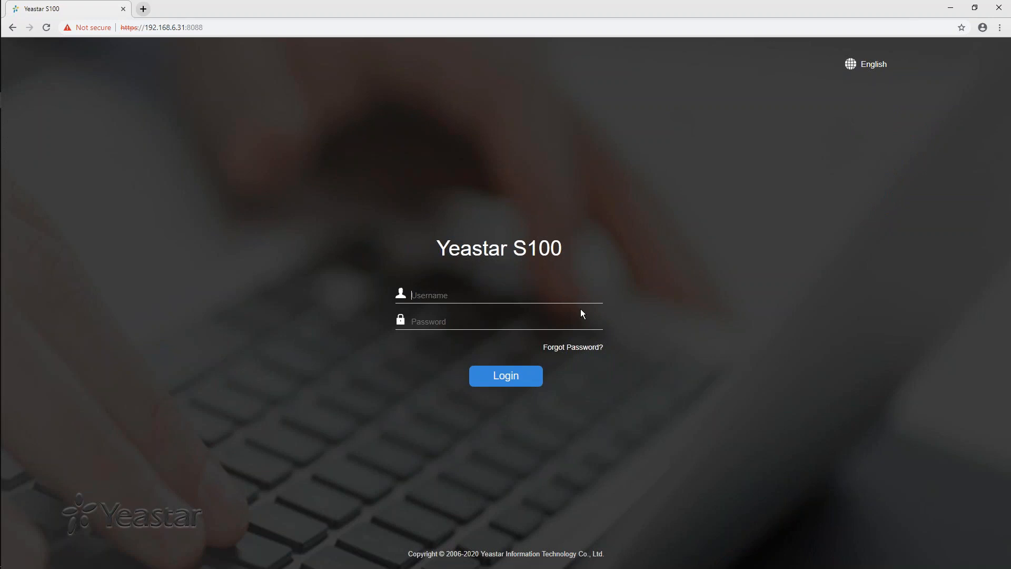
pyautogui.write('admin')
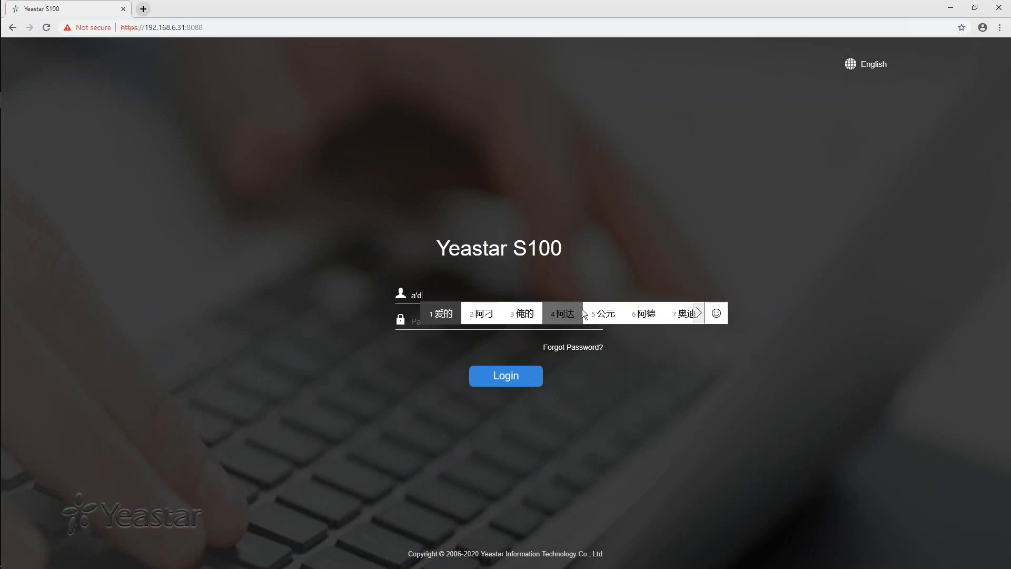
pyautogui.press('Return')
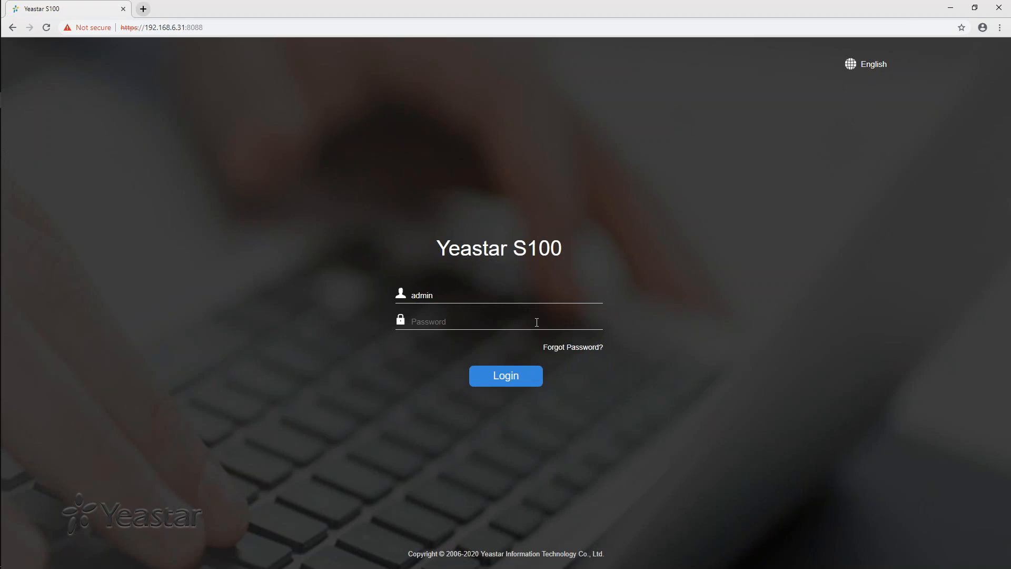
pyautogui.write('•')
pyautogui.press('BackSpace')
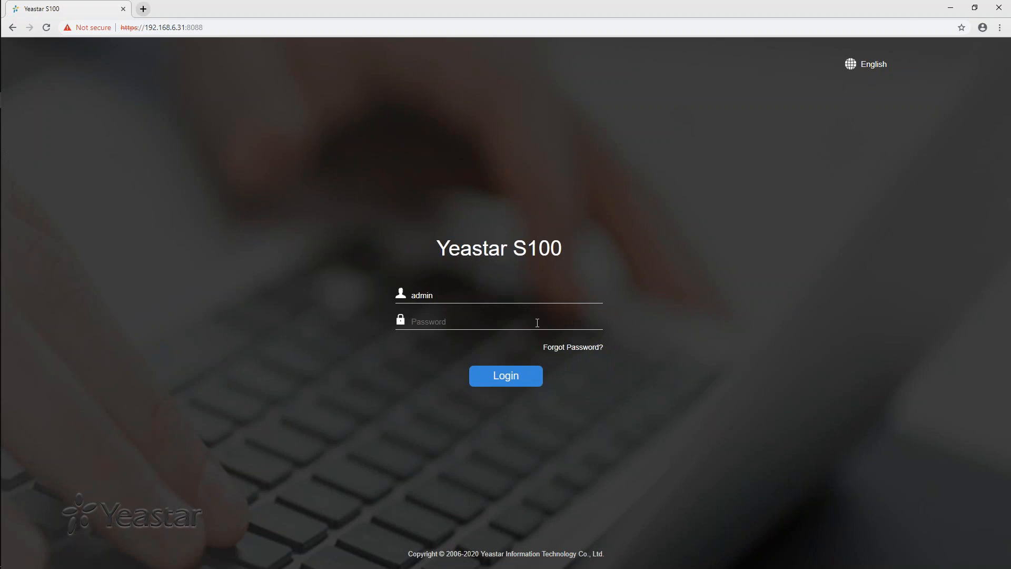
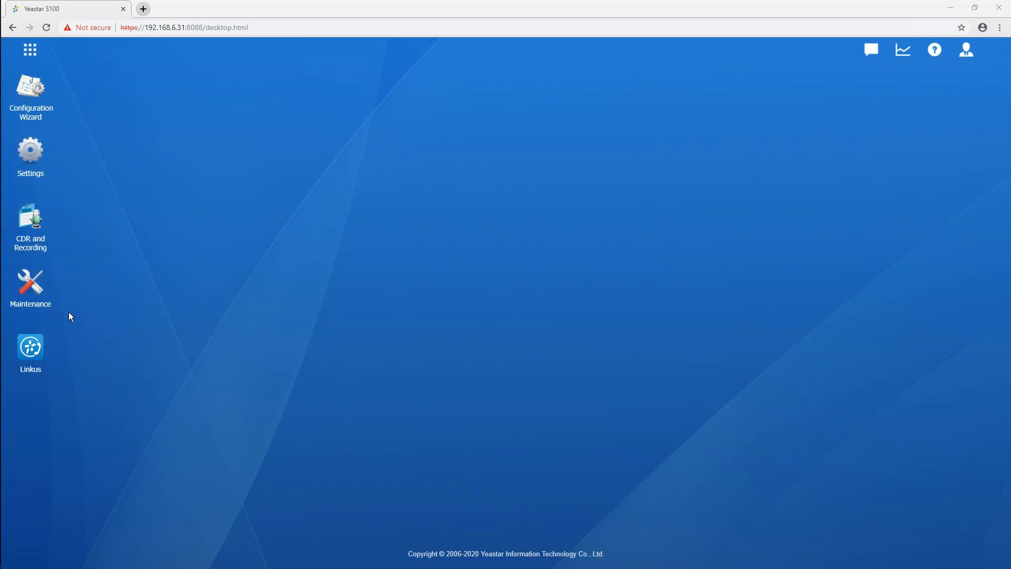
# View the full application menu, preview the Configuration Wizard's PBX Localization page, and close the wizard
pyautogui.click(30, 51)
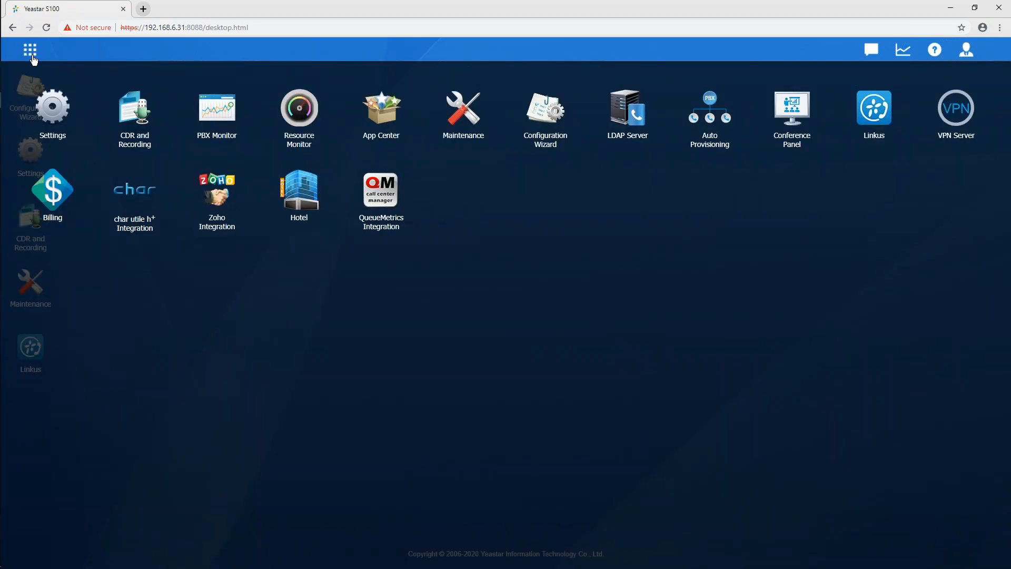
pyautogui.click(433, 306)
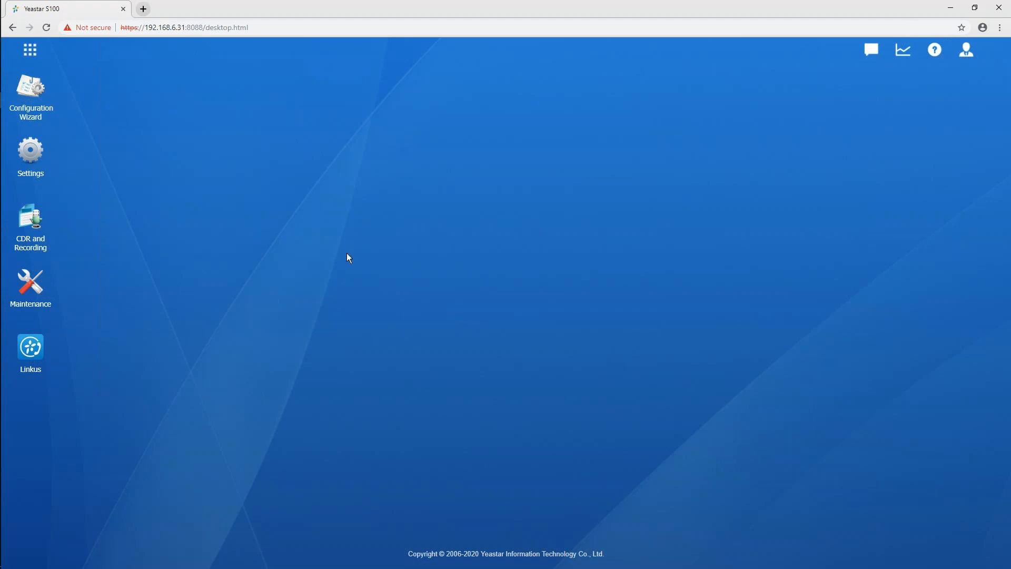
pyautogui.doubleClick(40, 98)
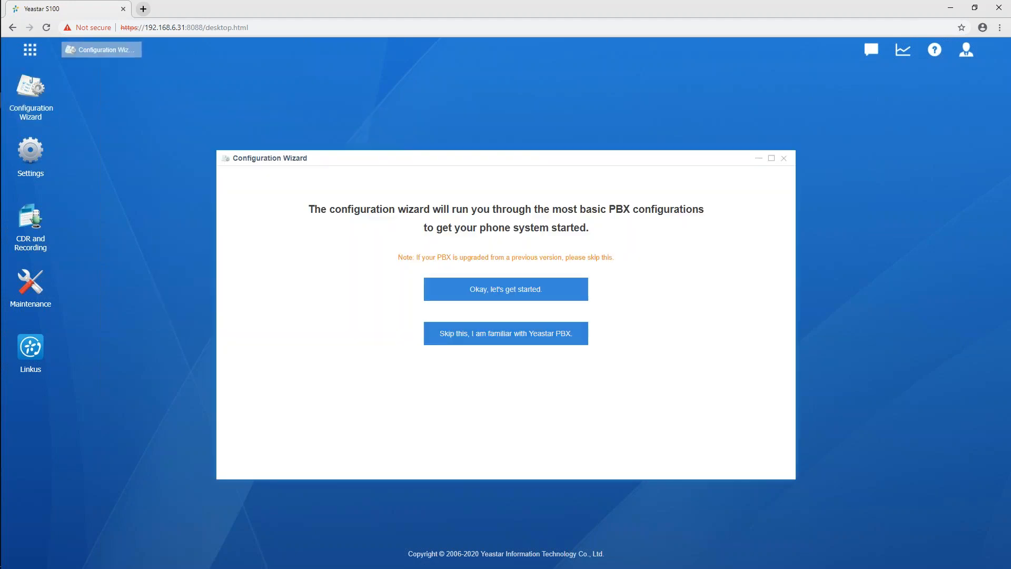
pyautogui.click(559, 293)
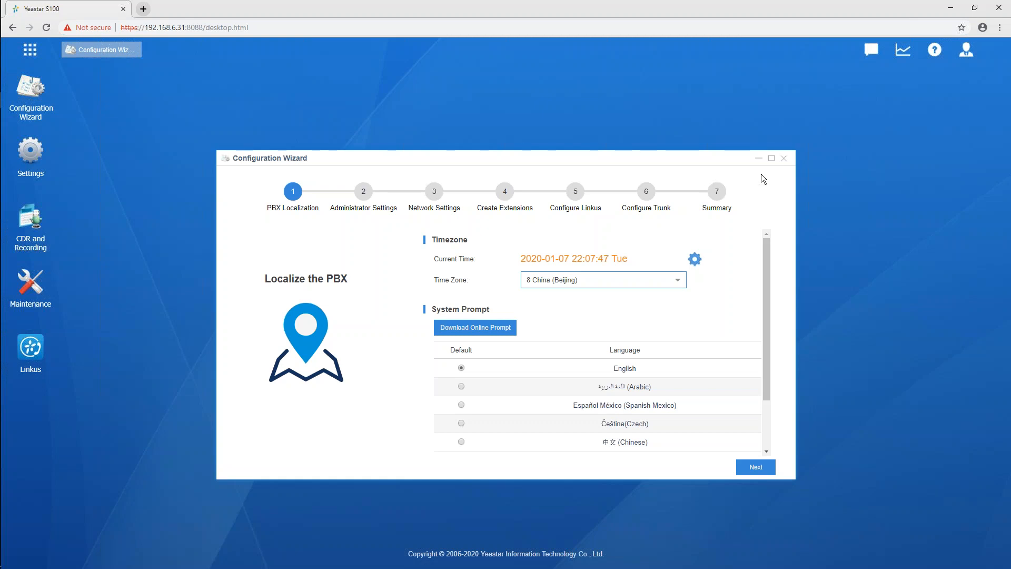
pyautogui.click(783, 158)
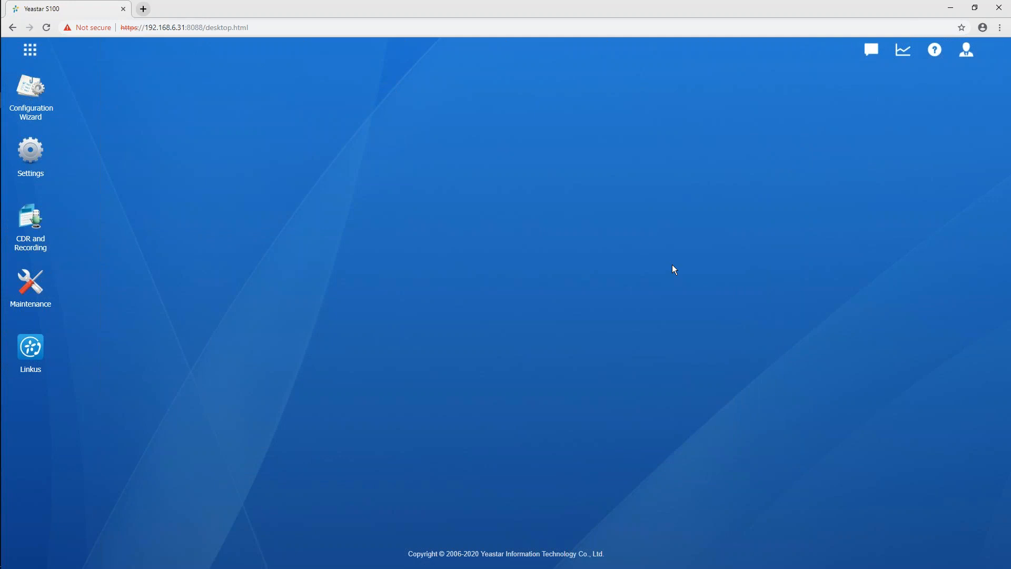
# Open the PBX's system Network settings and examine the basic settings, including the hostname
pyautogui.doubleClick(31, 152)
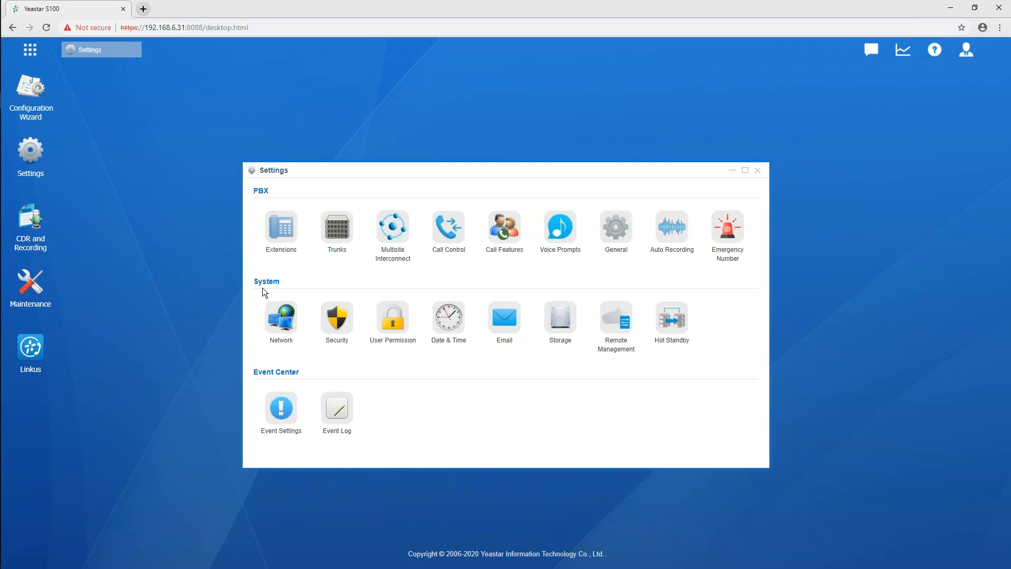
pyautogui.click(282, 327)
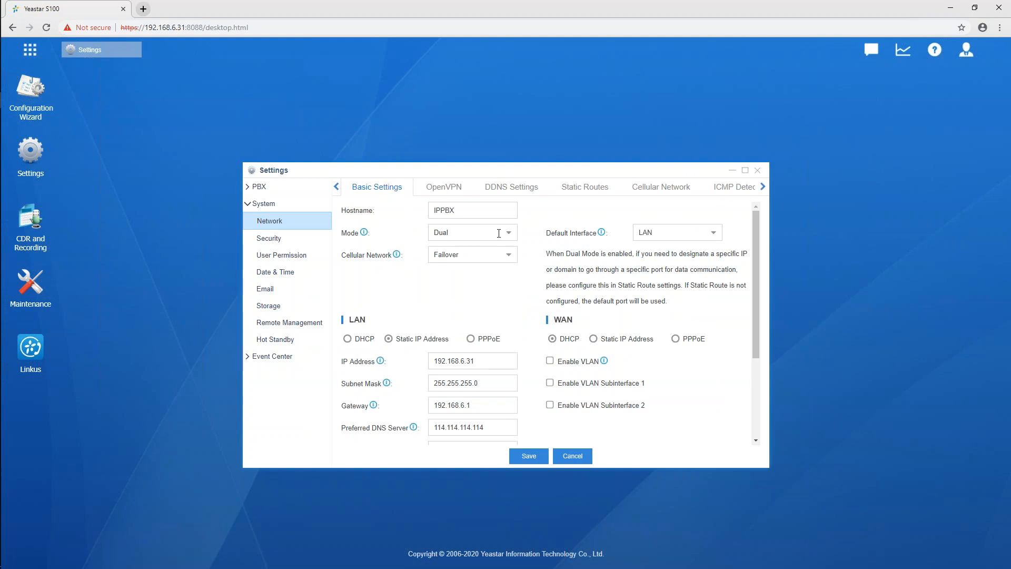
pyautogui.click(506, 216)
# Try Single network mode with the LAN connection set to DHCP, Static IP Address and PPPoE in turn
pyautogui.click(509, 232)
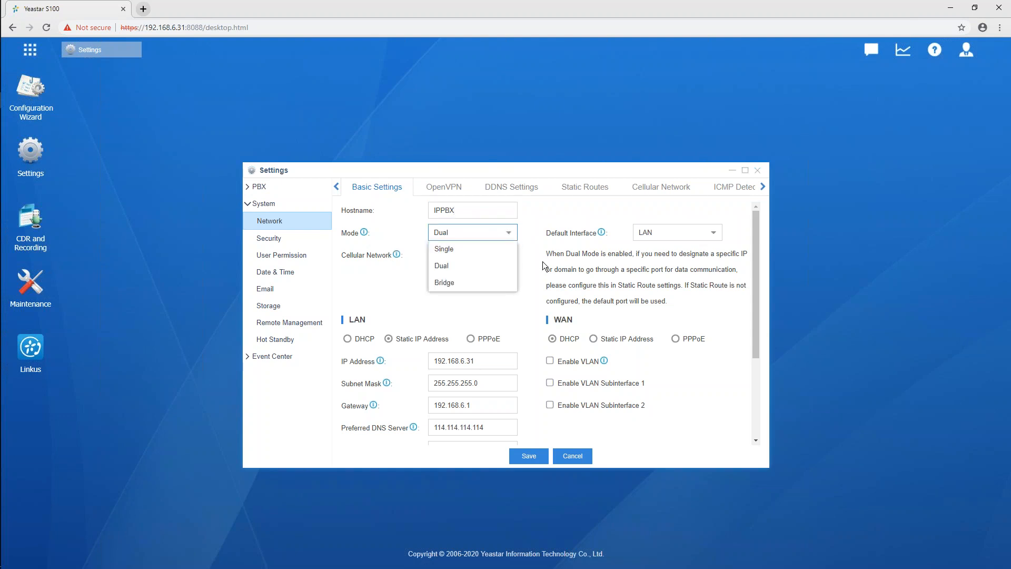
pyautogui.click(483, 249)
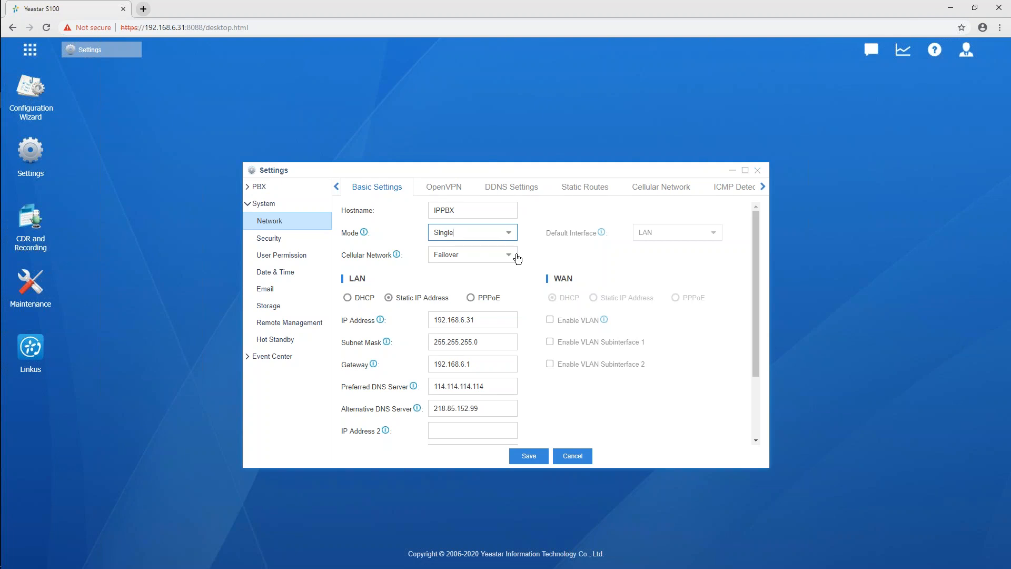
pyautogui.click(348, 298)
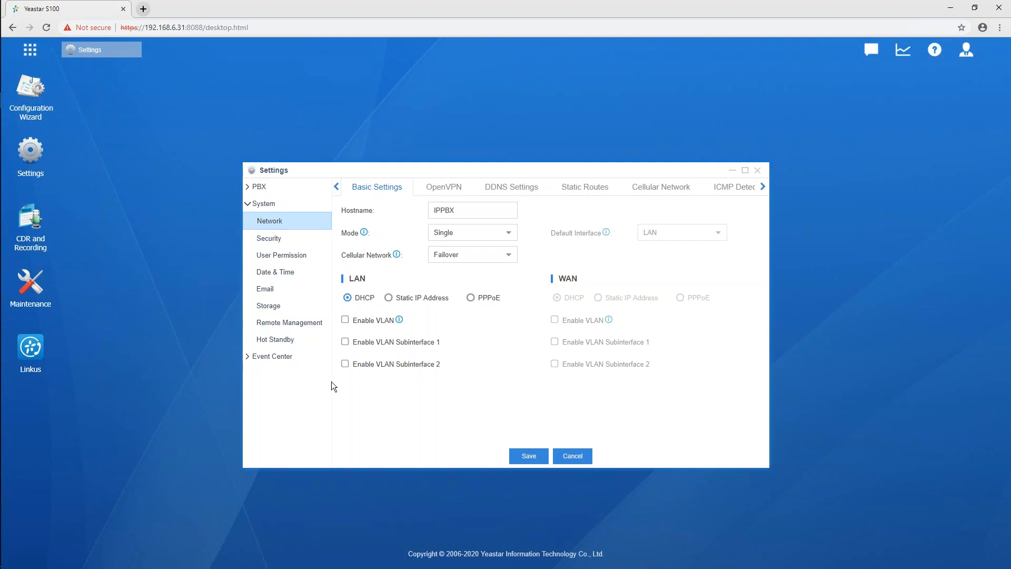
pyautogui.click(388, 298)
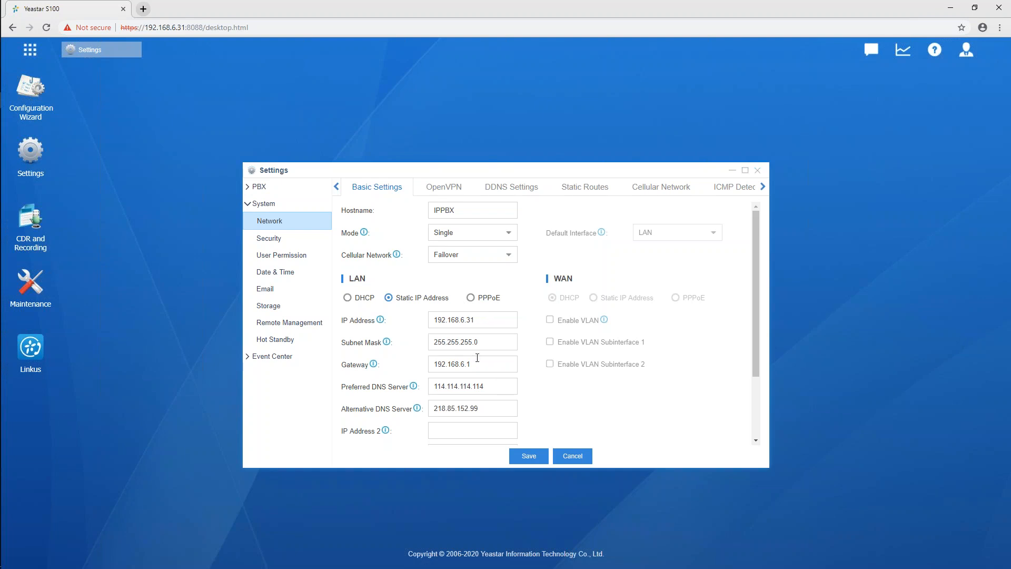
pyautogui.click(503, 382)
pyautogui.click(509, 235)
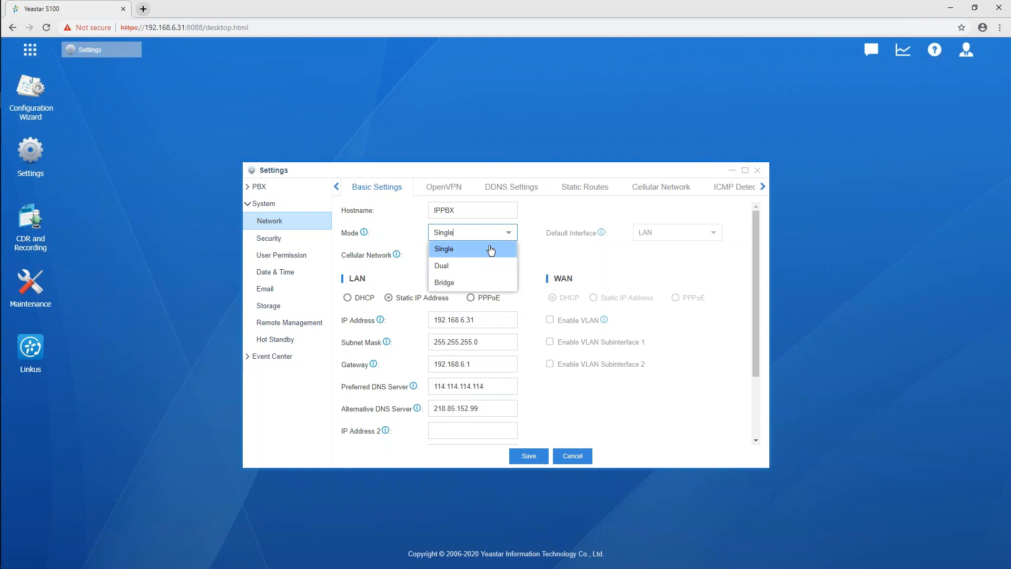
pyautogui.click(555, 256)
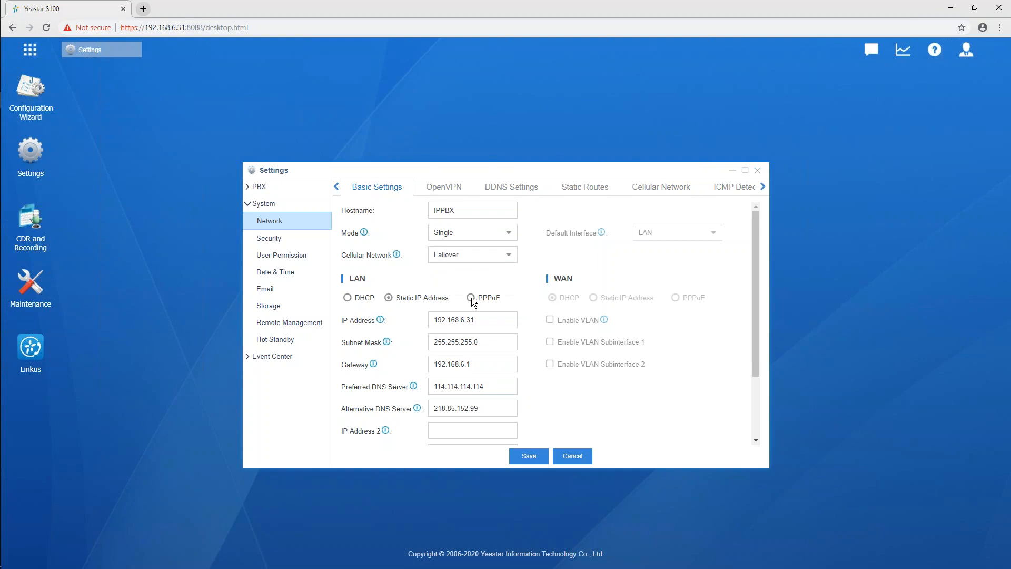
pyautogui.click(471, 298)
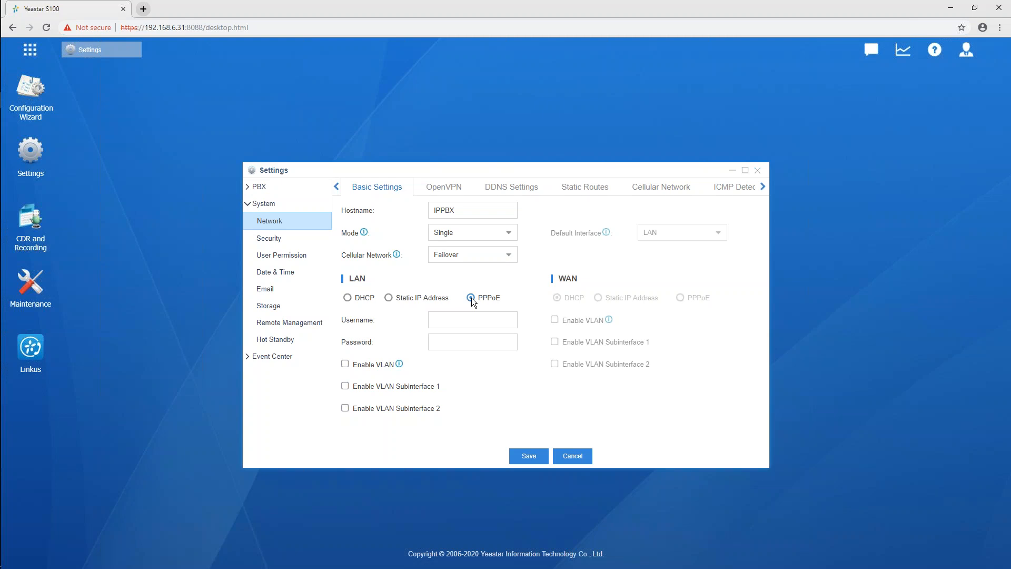
# Try Dual network mode with a static IP address for the LAN and LAN as the default interface
pyautogui.click(508, 234)
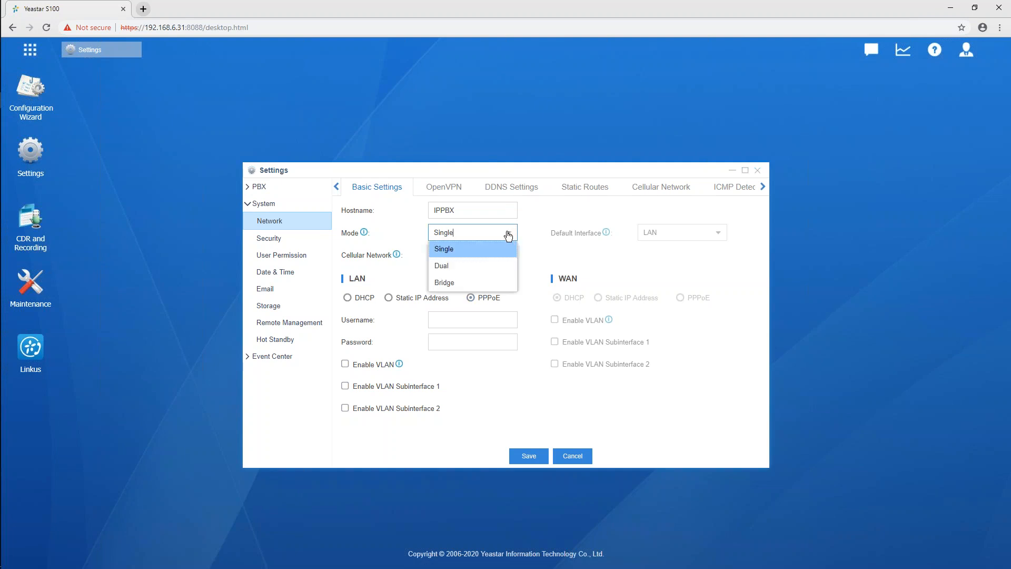
pyautogui.click(466, 266)
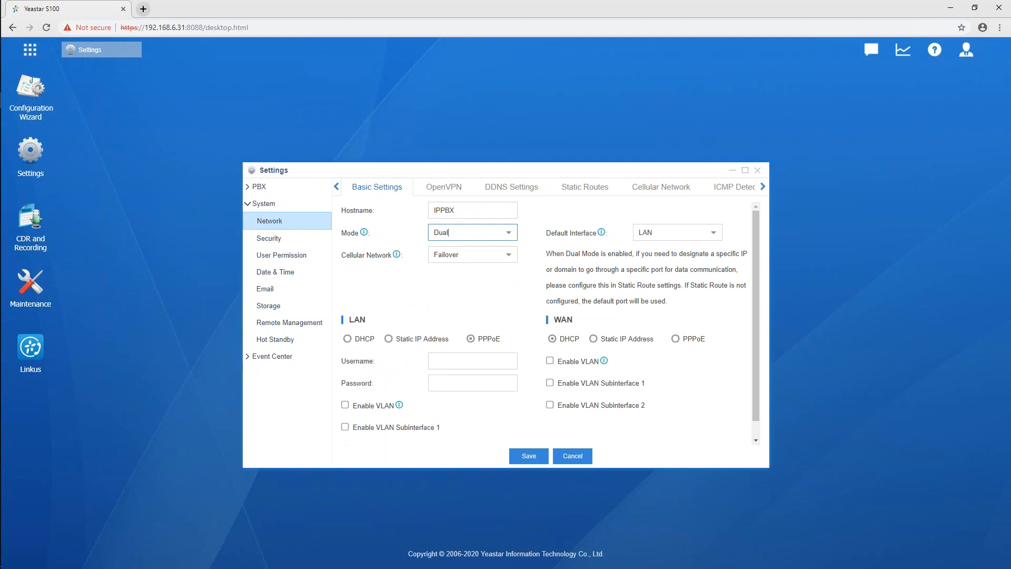
pyautogui.click(516, 236)
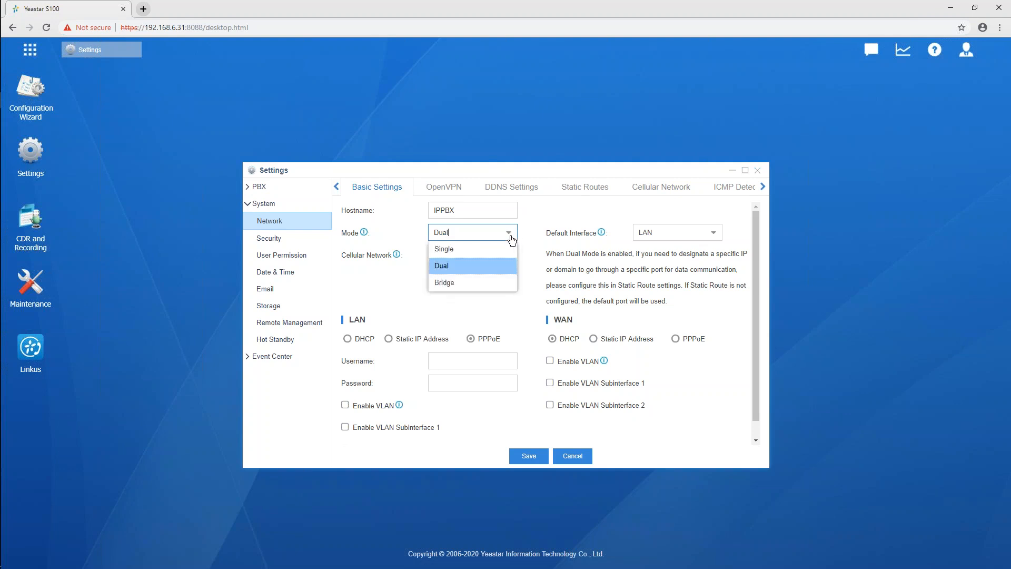
pyautogui.click(509, 268)
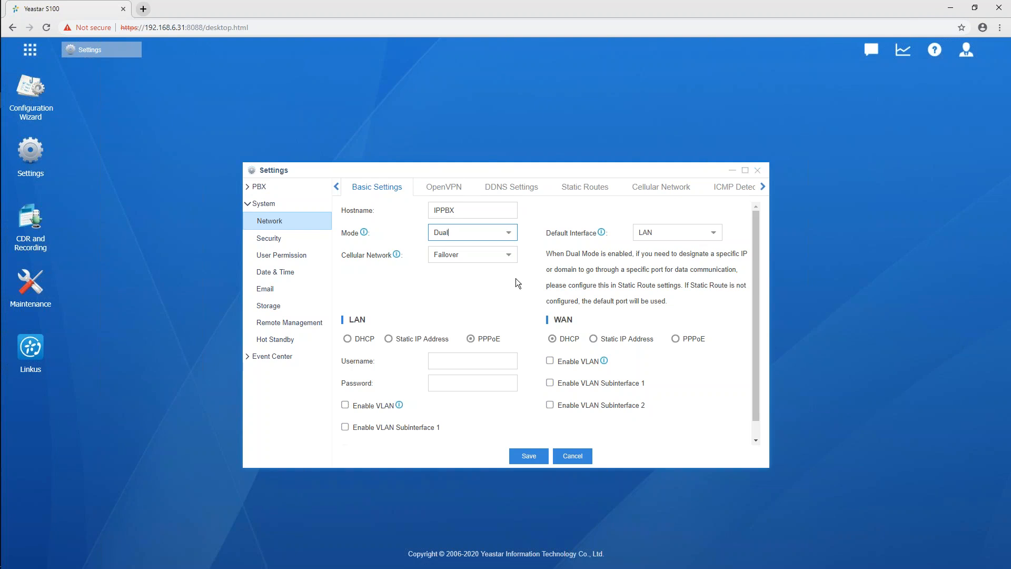
pyautogui.click(389, 339)
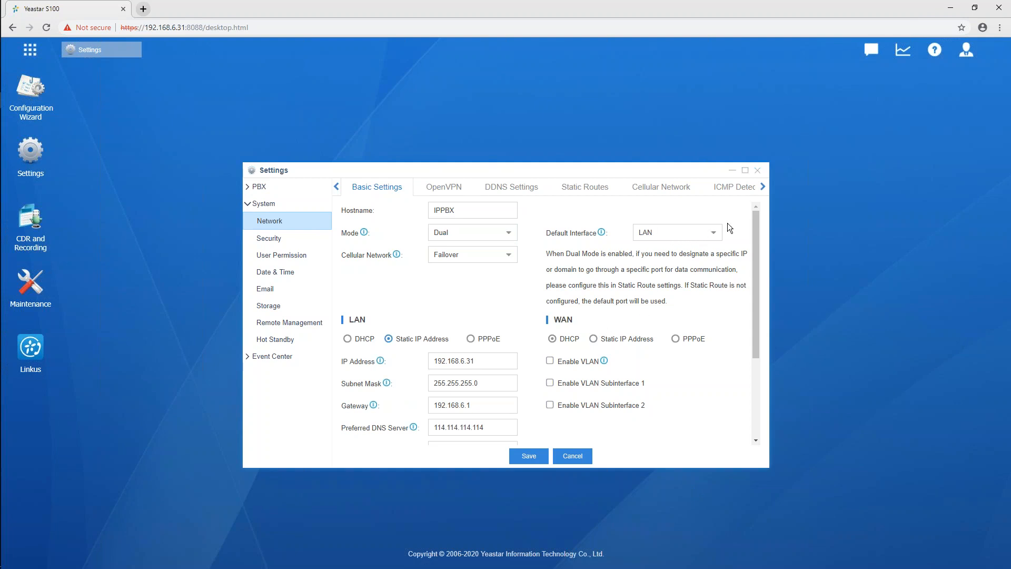
pyautogui.click(714, 239)
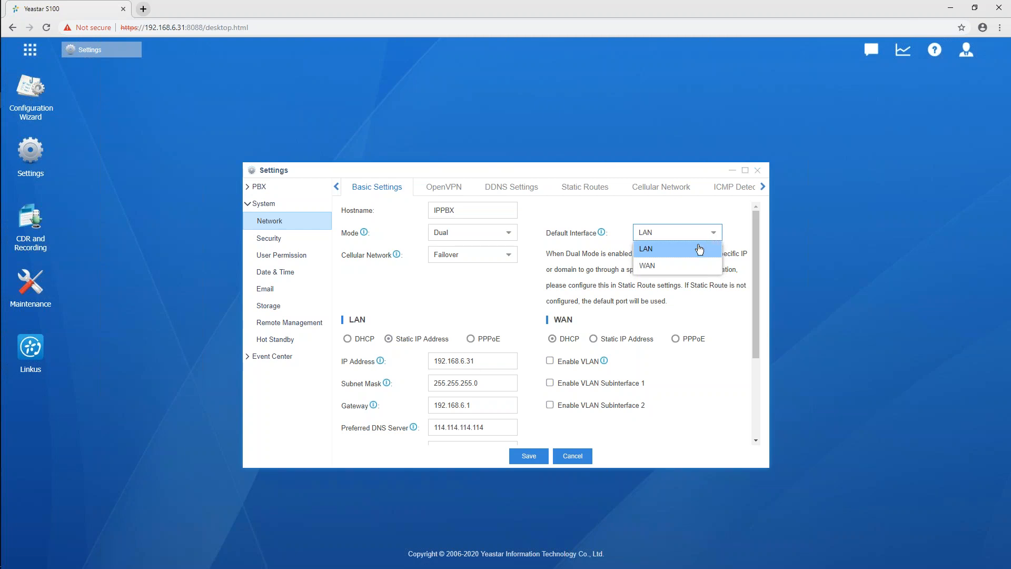
pyautogui.click(699, 250)
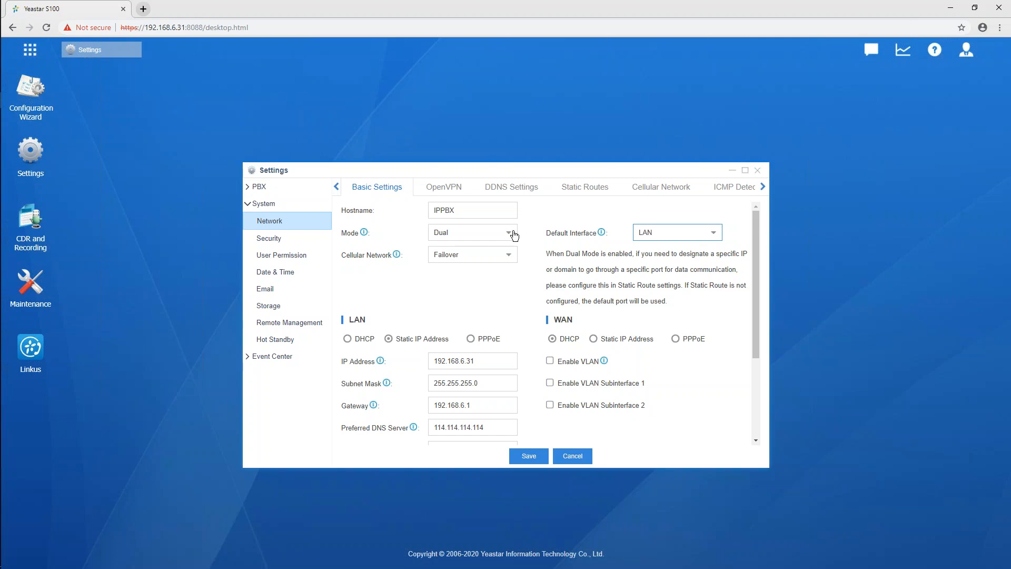
# Try Bridge network mode with the cellular network set to Failover, and acknowledge the notice about the outgoing IP address
pyautogui.click(515, 235)
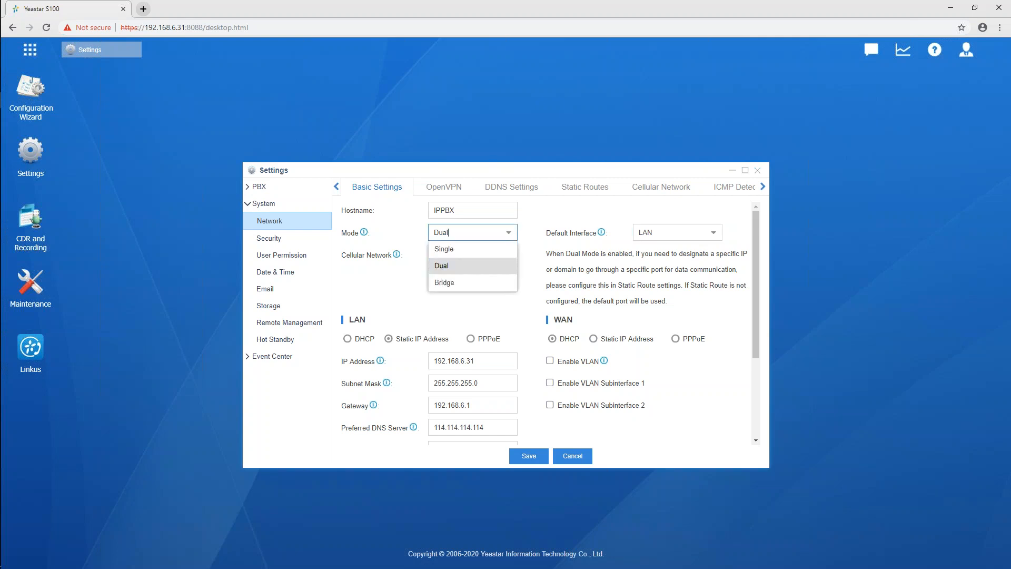
pyautogui.click(485, 285)
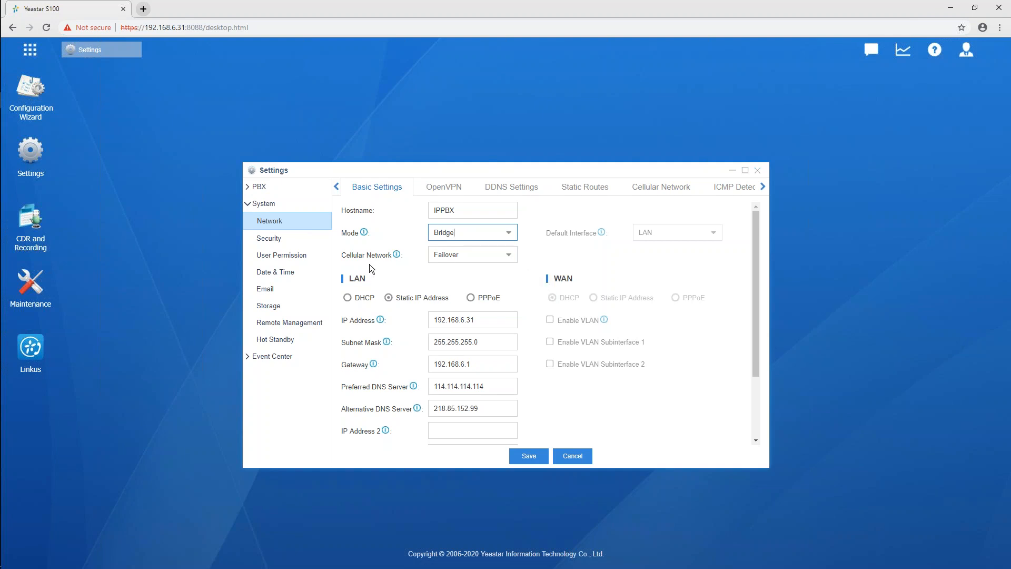
pyautogui.click(510, 256)
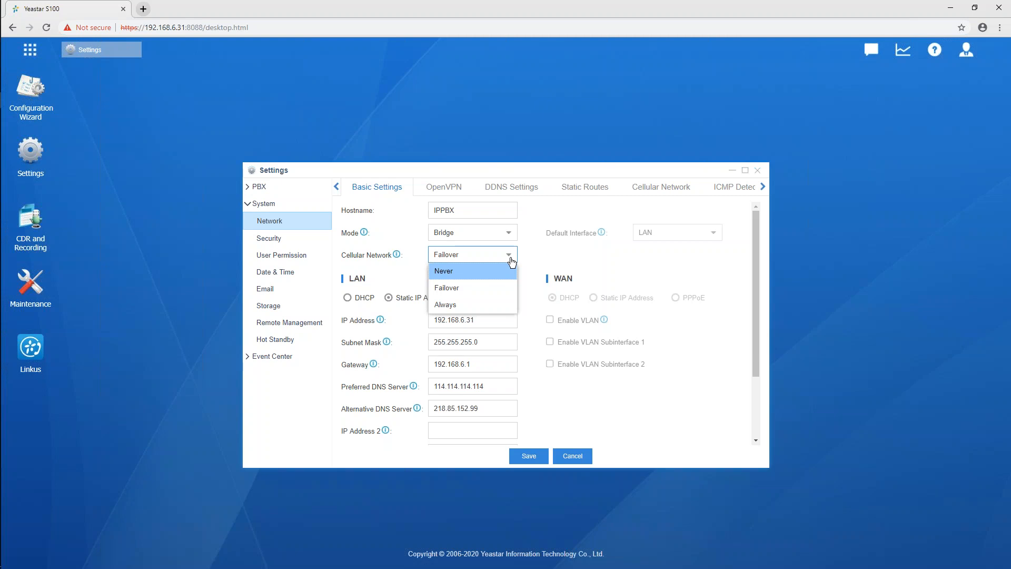
pyautogui.click(448, 290)
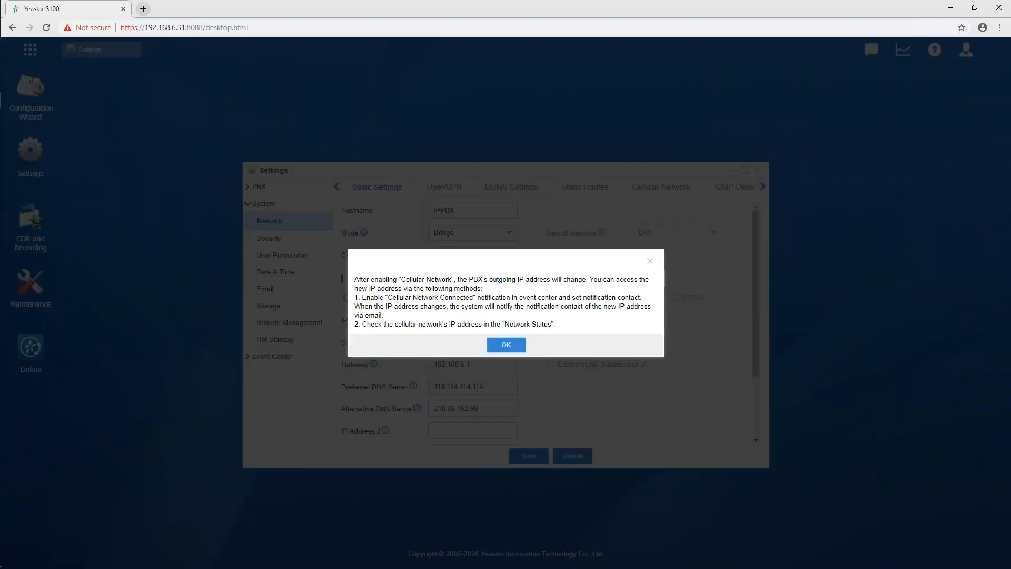
pyautogui.click(503, 346)
# Inspect the network's ICMP Detection settings and return to the basic network settings
pyautogui.click(761, 187)
pyautogui.click(727, 189)
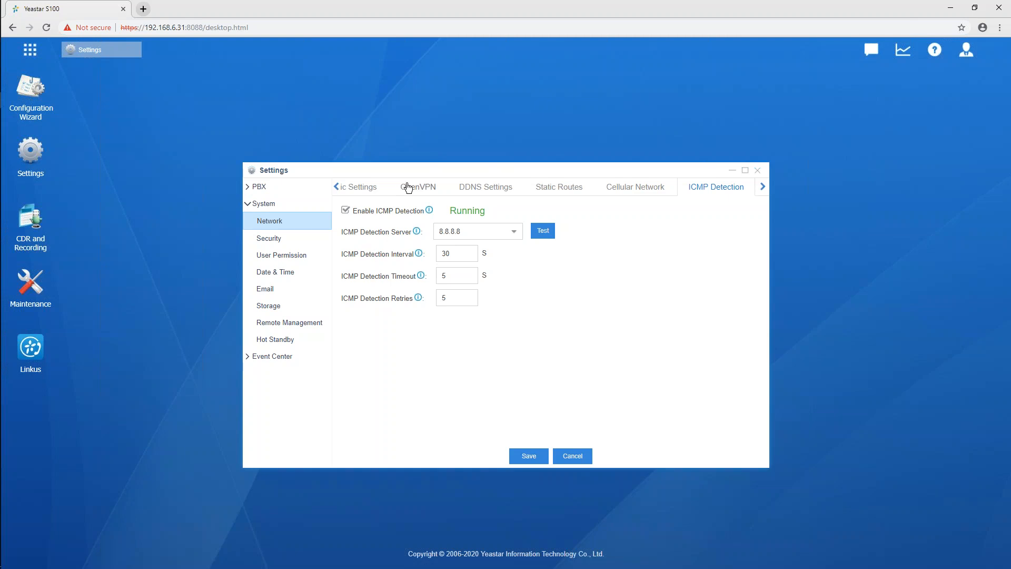
pyautogui.click(355, 189)
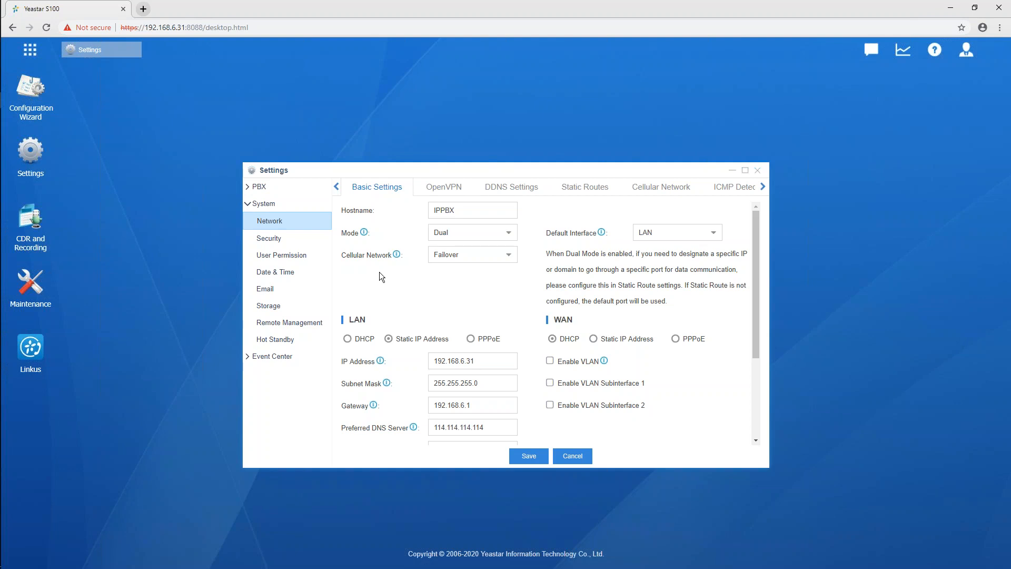
# Open the Date & Time settings and view the available time zones and daylight saving options without changing them
pyautogui.click(264, 274)
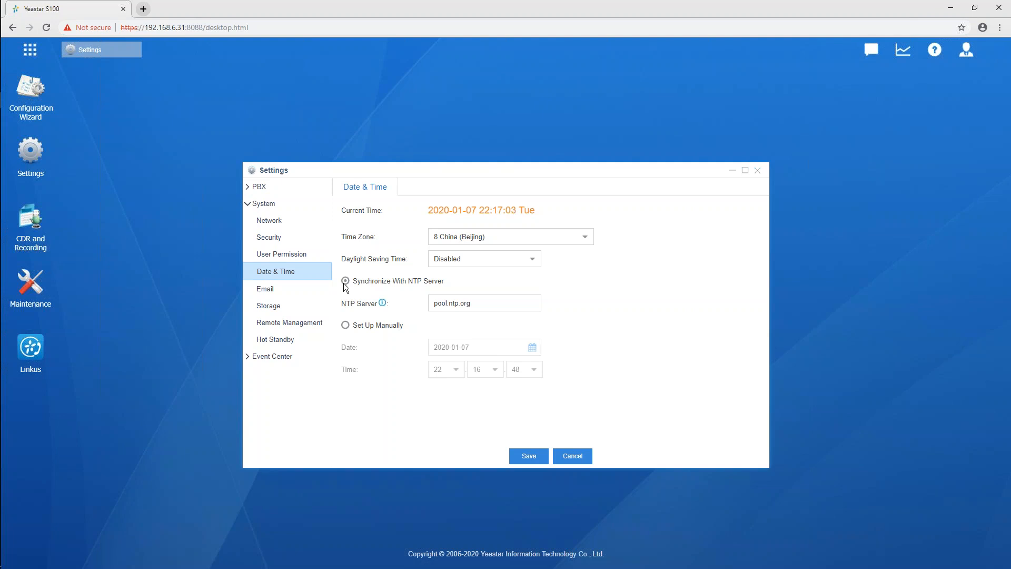
pyautogui.click(587, 241)
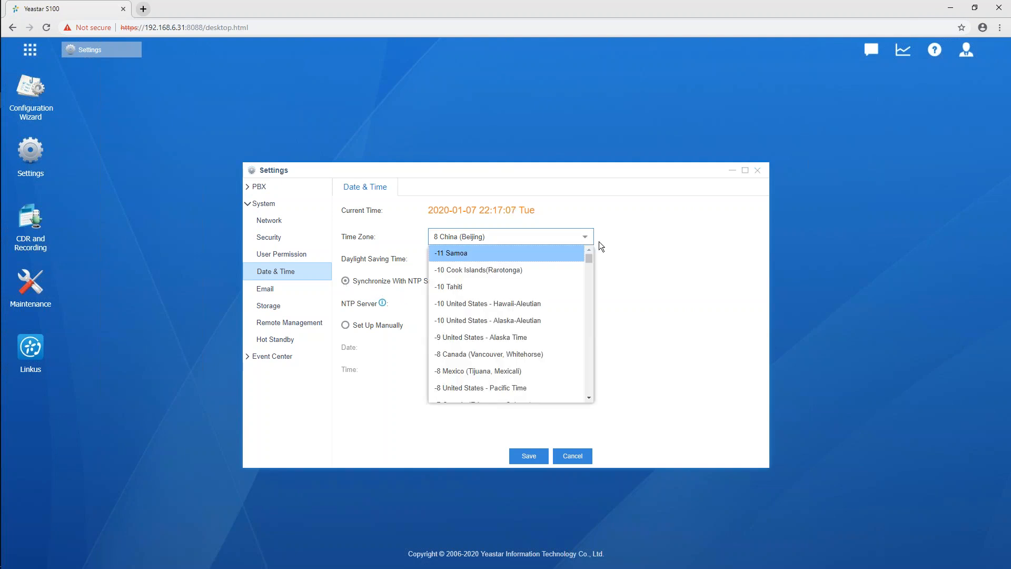
pyautogui.click(599, 245)
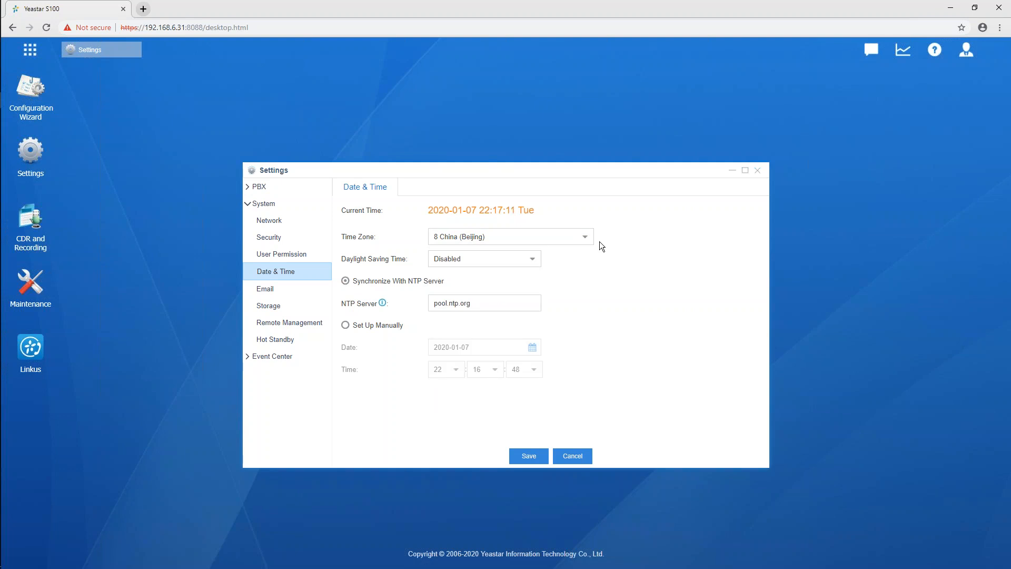
pyautogui.click(531, 264)
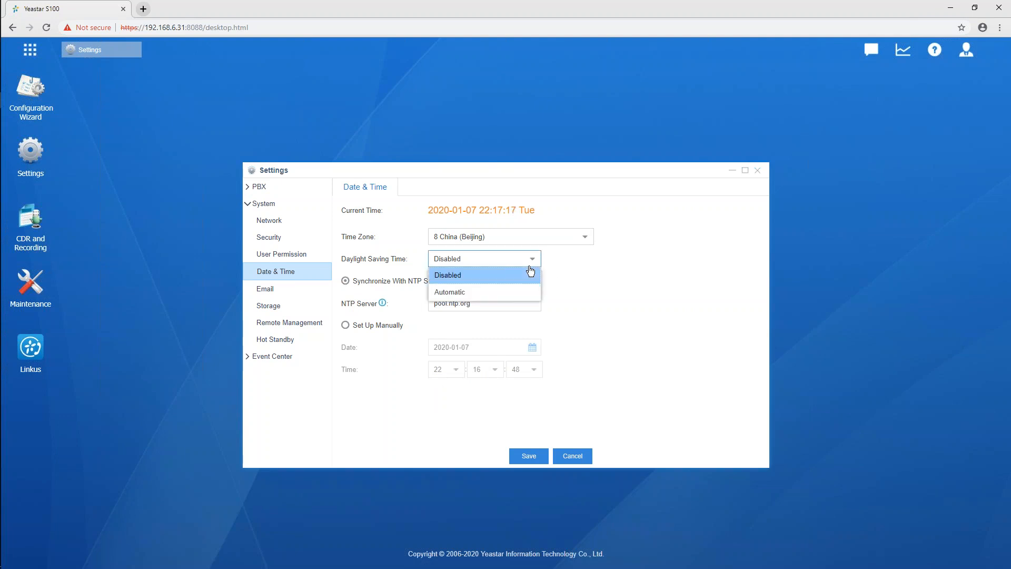
pyautogui.click(612, 265)
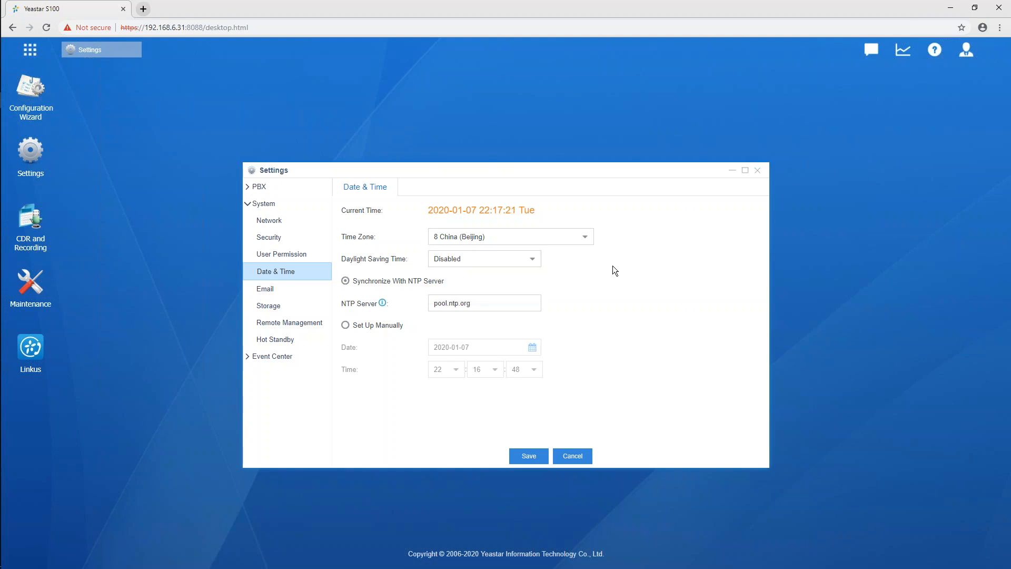
# Try manual date and time setup, and switch back to synchronizing with the NTP server
pyautogui.click(345, 326)
pyautogui.click(515, 345)
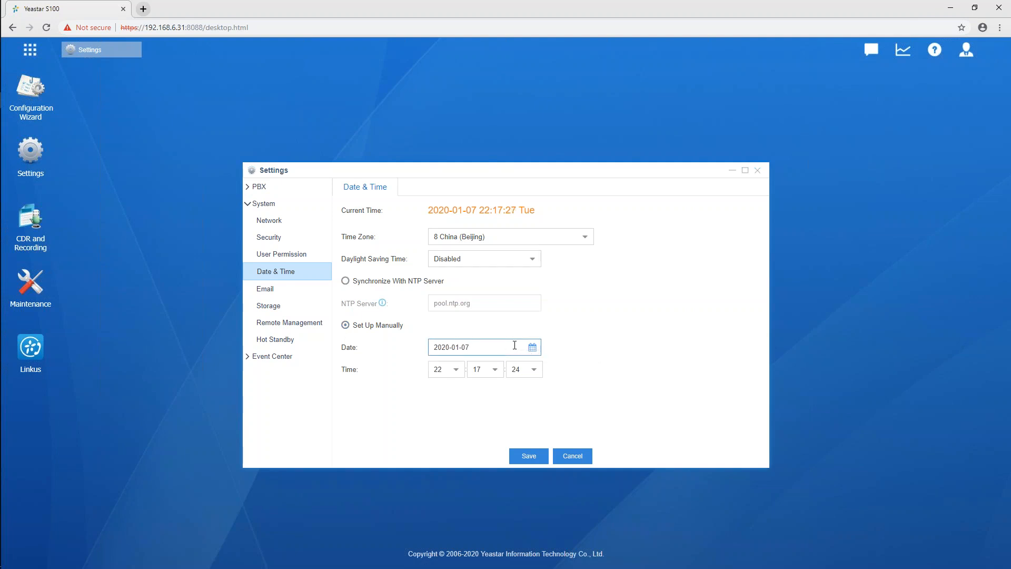
pyautogui.click(346, 282)
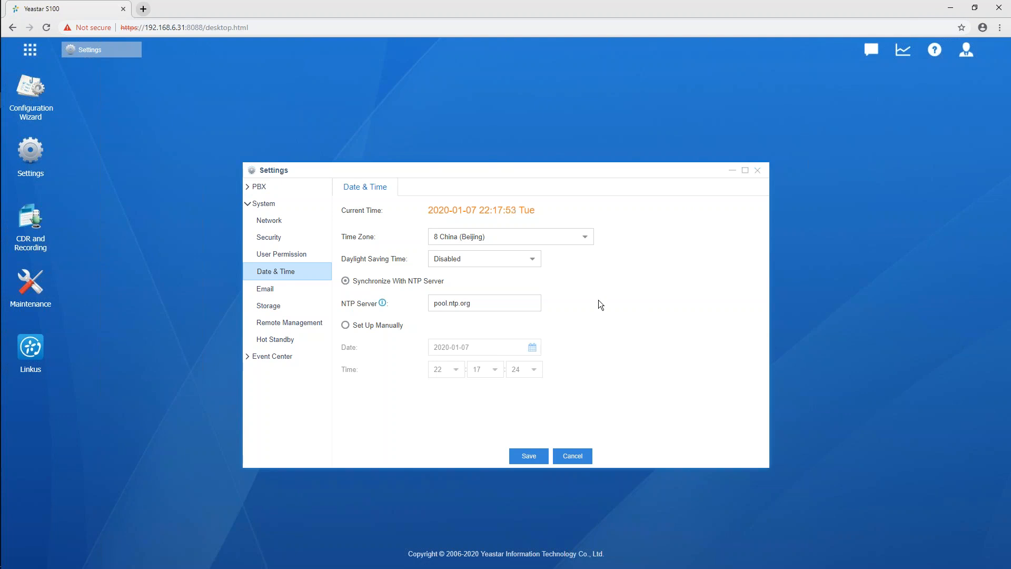
# Open the system Email settings, view the list of email templates, and return to the mail account settings
pyautogui.click(270, 288)
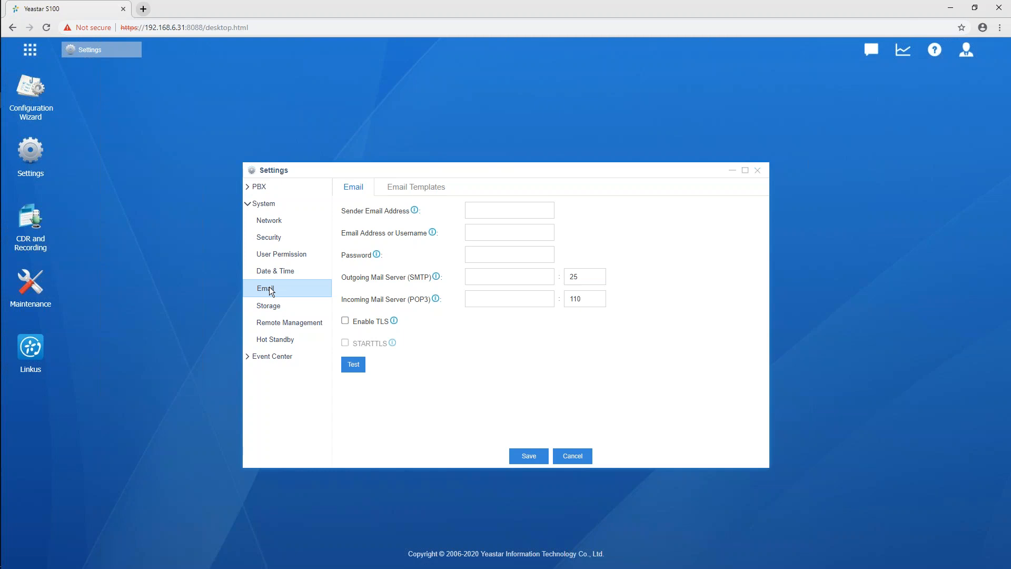
pyautogui.click(432, 195)
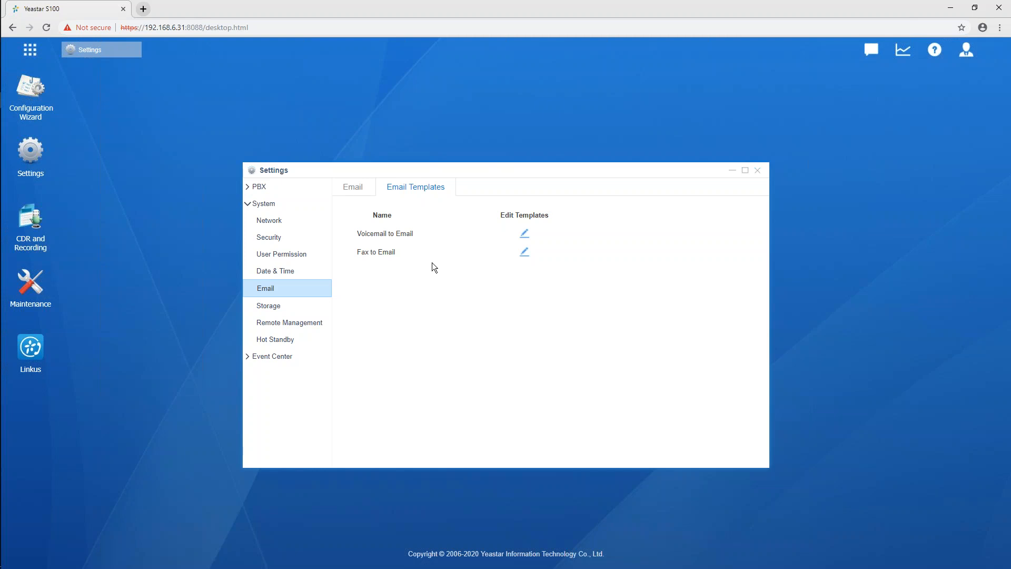
pyautogui.click(353, 187)
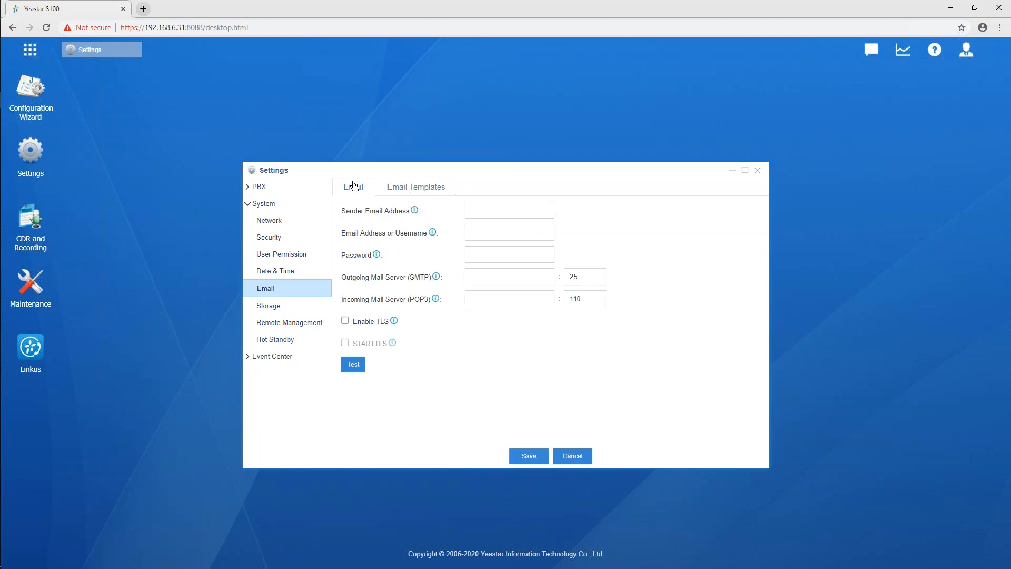
# Enter a Gmail address as the sender email address using the suggested Gmail domain
pyautogui.click(552, 208)
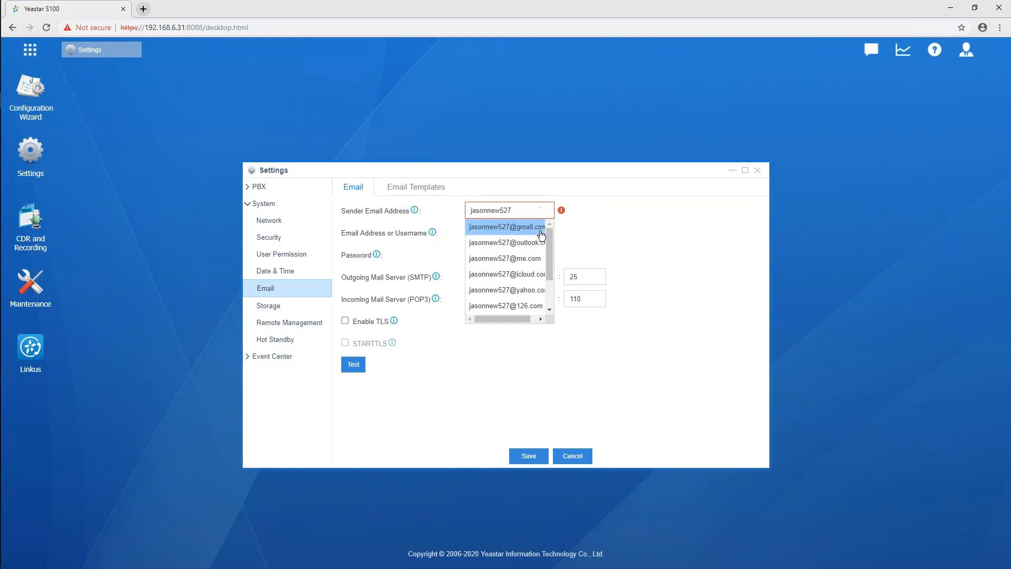
pyautogui.click(519, 227)
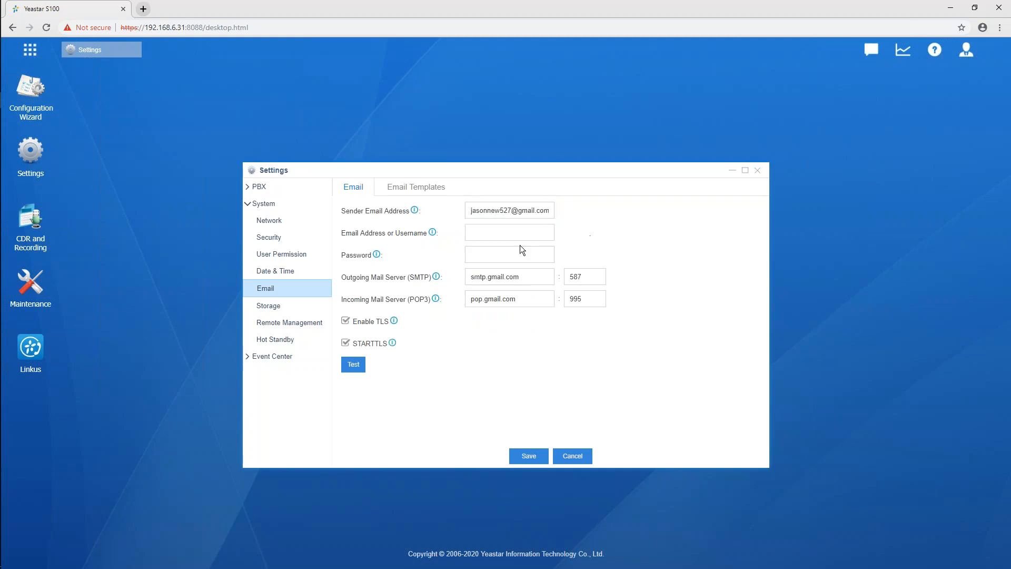
# Review the outgoing and incoming mail server entries, the username and password fields, and the email test option
pyautogui.click(539, 277)
pyautogui.click(537, 295)
pyautogui.click(588, 277)
pyautogui.click(538, 279)
pyautogui.click(491, 238)
pyautogui.click(483, 251)
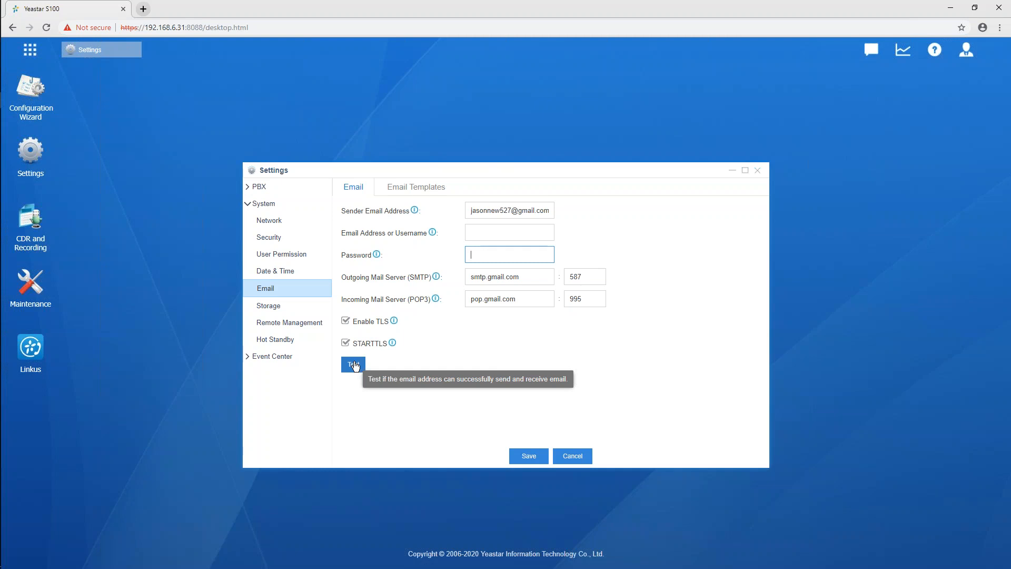
pyautogui.click(658, 337)
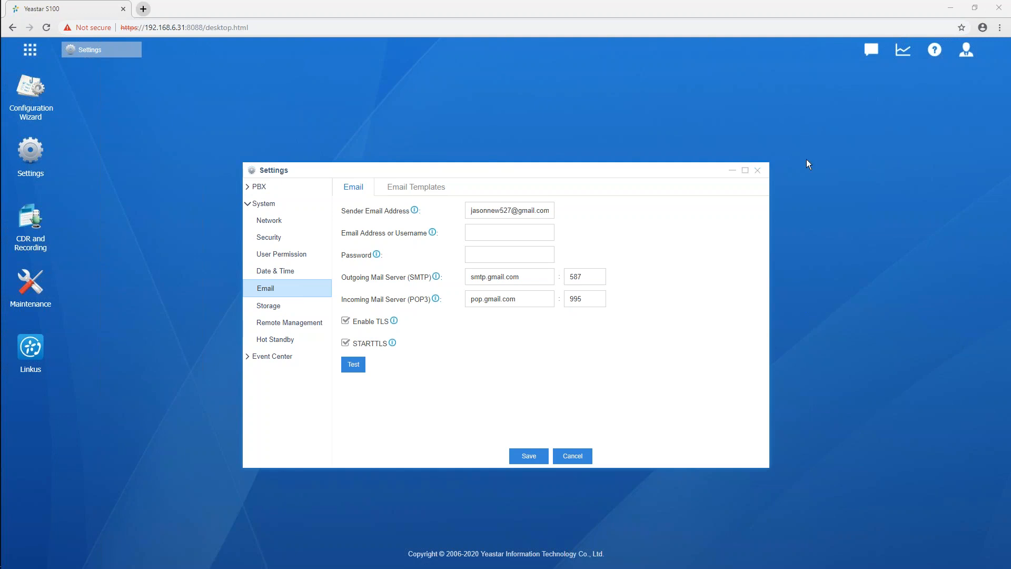
# Open the admin account's My Settings, inspect its password and email address fields, and close the dialog without changes
pyautogui.click(966, 52)
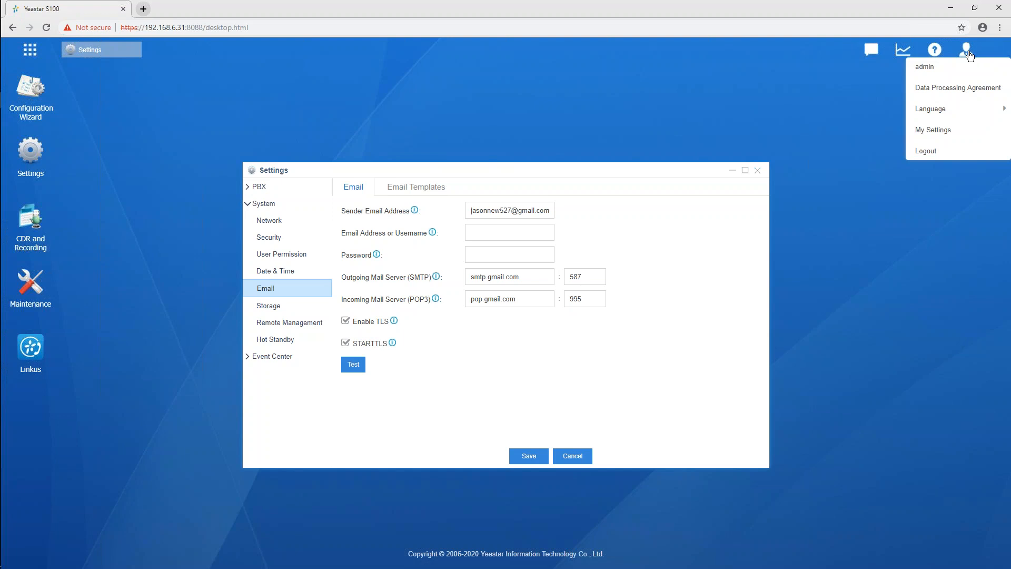
pyautogui.click(934, 131)
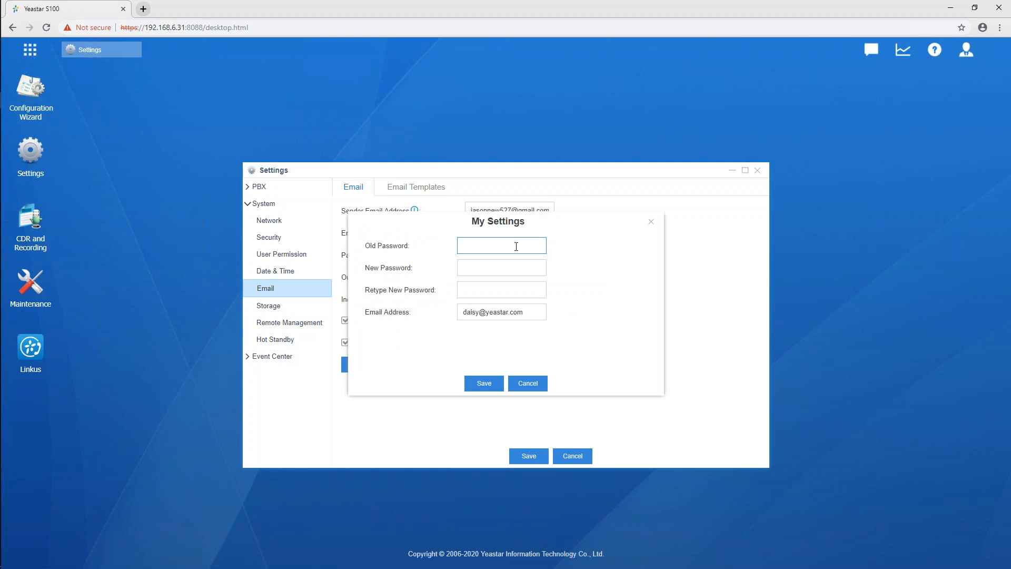
pyautogui.click(531, 313)
pyautogui.click(651, 222)
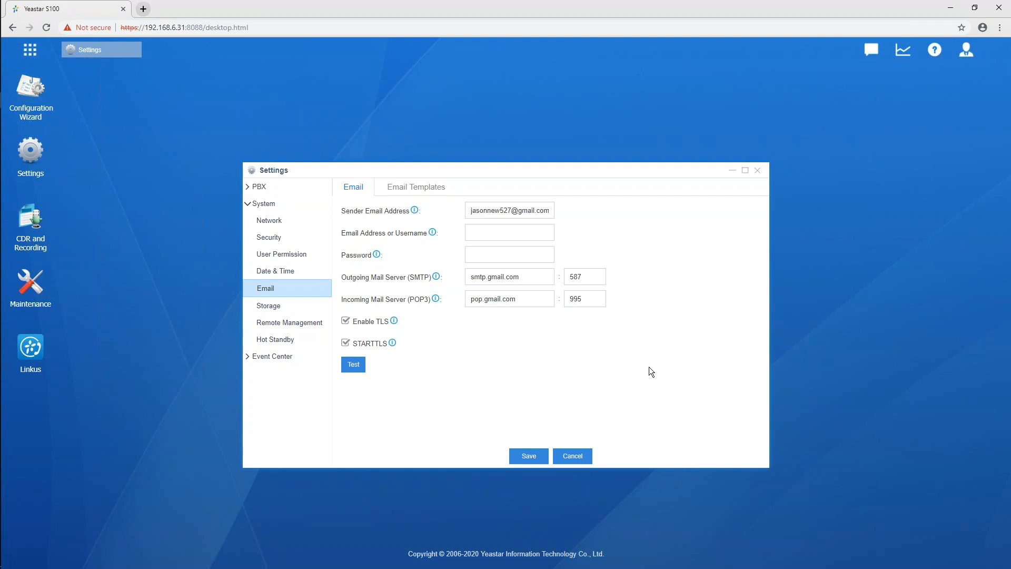
# Edit the start and end numbers of the User Extensions range in the PBX General preferences
pyautogui.click(258, 187)
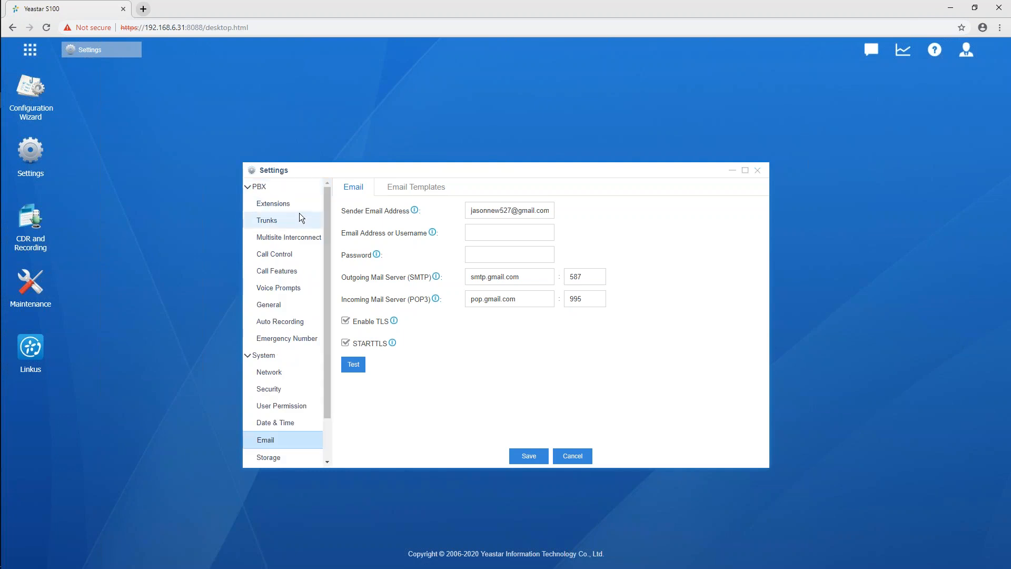
pyautogui.click(274, 306)
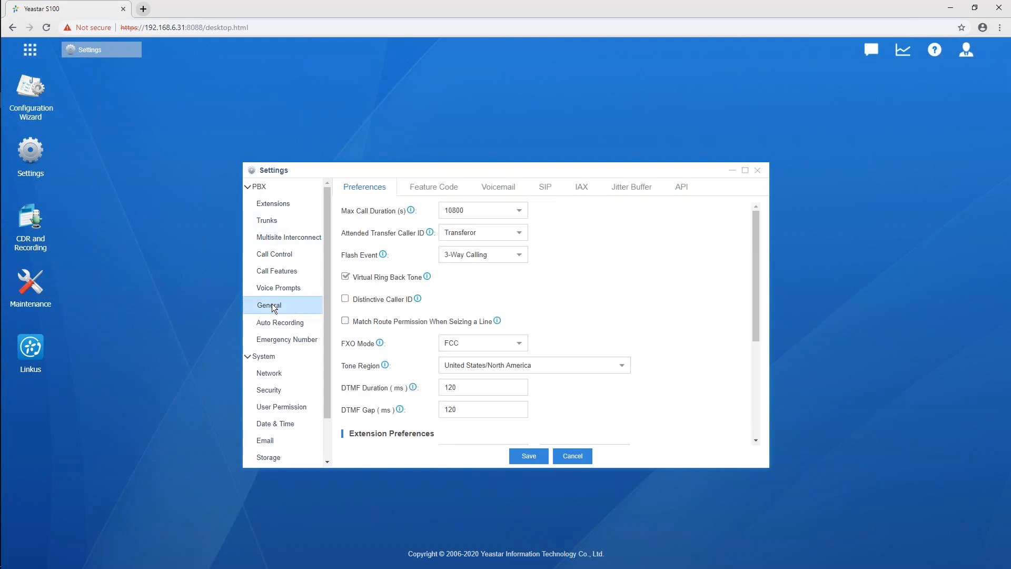
pyautogui.scroll(-3, 716, 235)
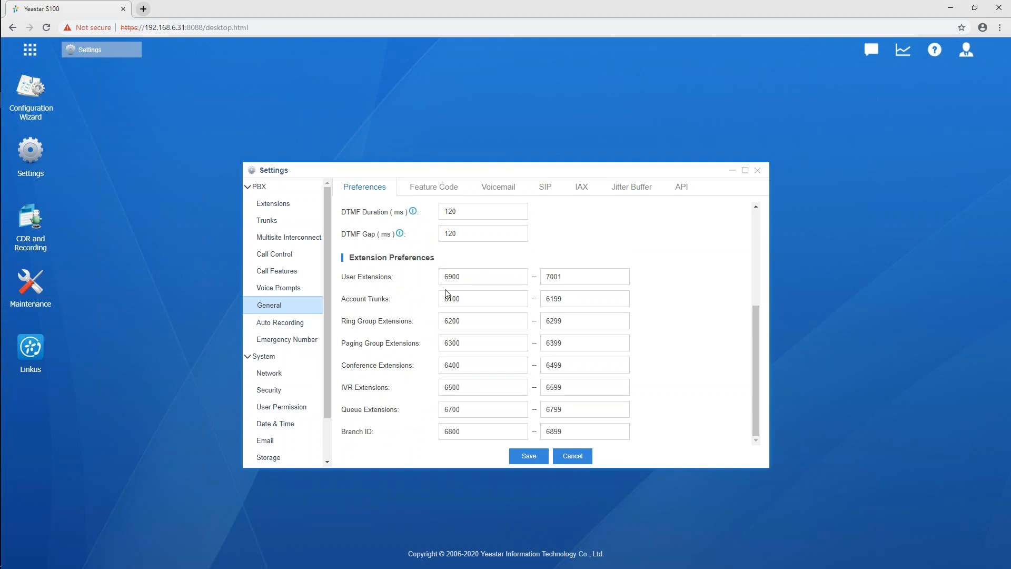
pyautogui.click(495, 277)
pyautogui.press('BackSpace')
pyautogui.press('BackSpace')
pyautogui.press('BackSpace')
pyautogui.press('BackSpace')
pyautogui.write('1')
pyautogui.click(598, 279)
pyautogui.write('000')
pyautogui.click(648, 262)
# Download the Française (French) online prompt for the Voice Prompts system prompt list
pyautogui.click(284, 291)
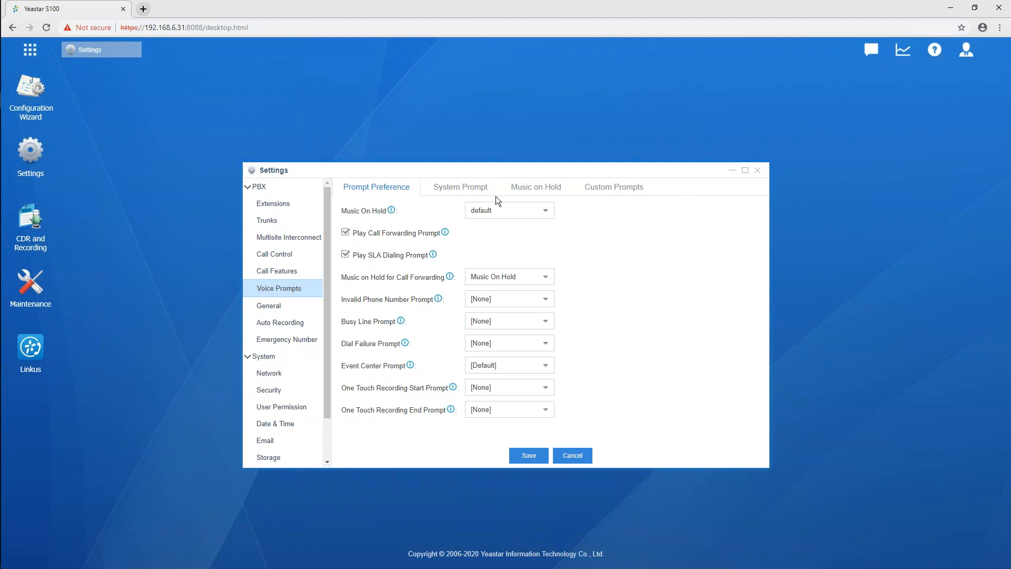
pyautogui.click(480, 189)
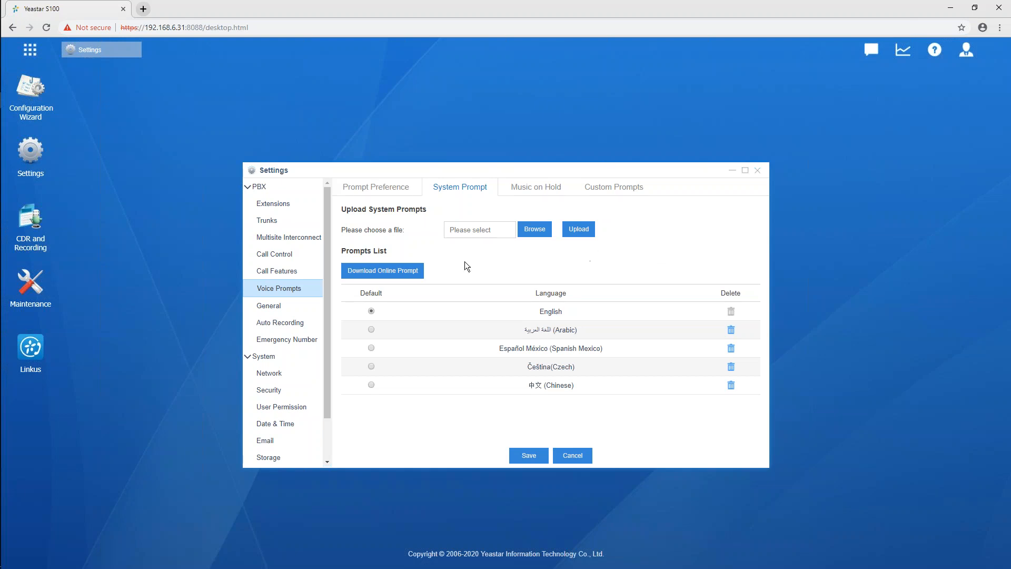
pyautogui.click(409, 272)
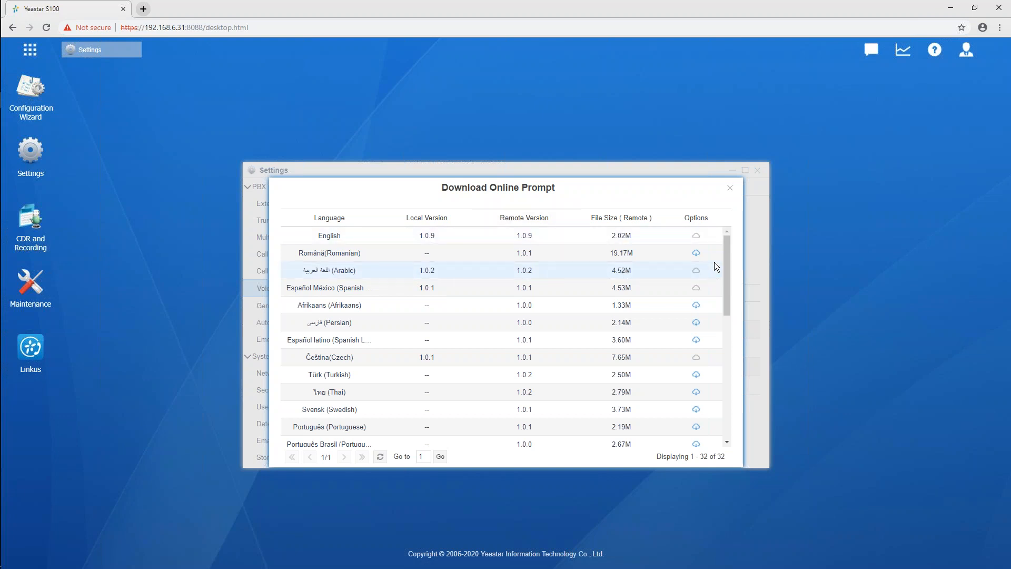
pyautogui.moveTo(725, 258); pyautogui.dragTo(720, 384)
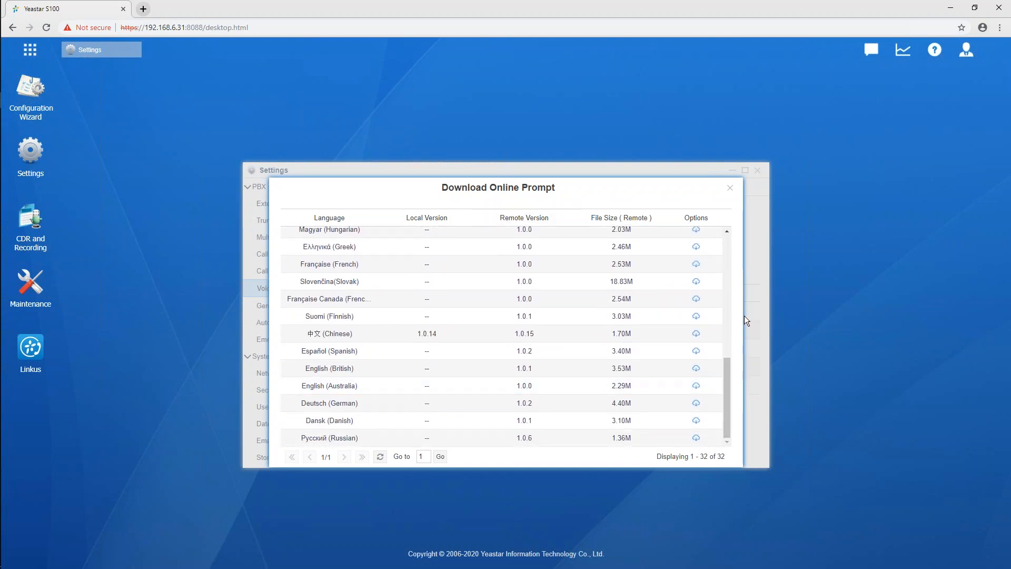
pyautogui.click(695, 266)
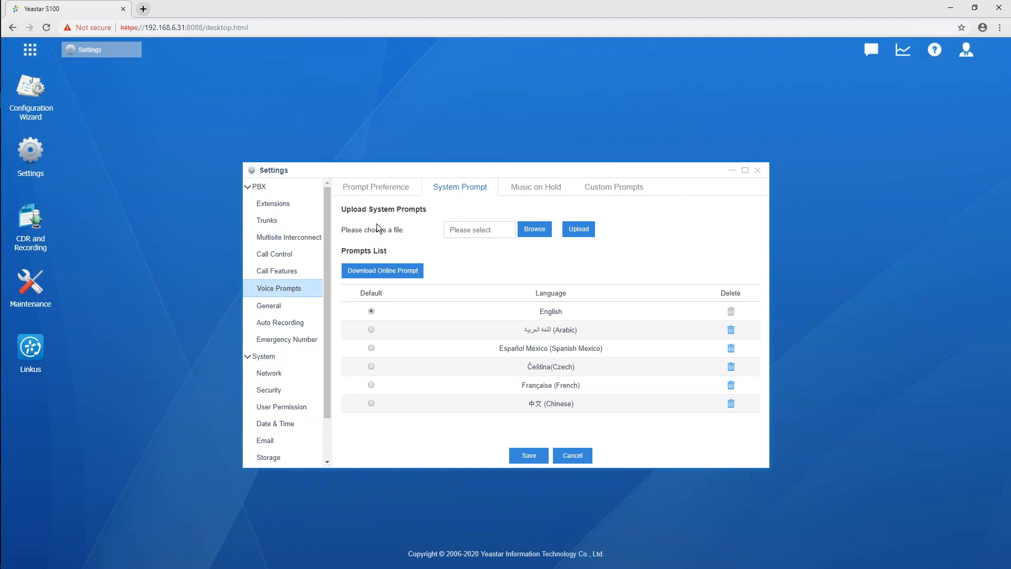
# Start adding a new extension, try the IAX and FXS types with the FXS port choices, and leave only SIP selected
pyautogui.click(299, 206)
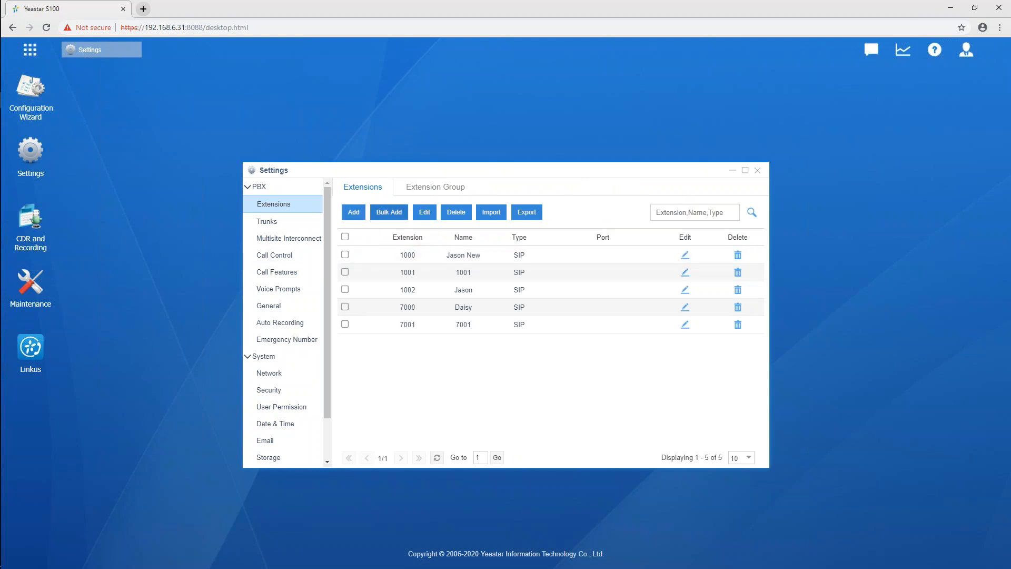
pyautogui.click(353, 213)
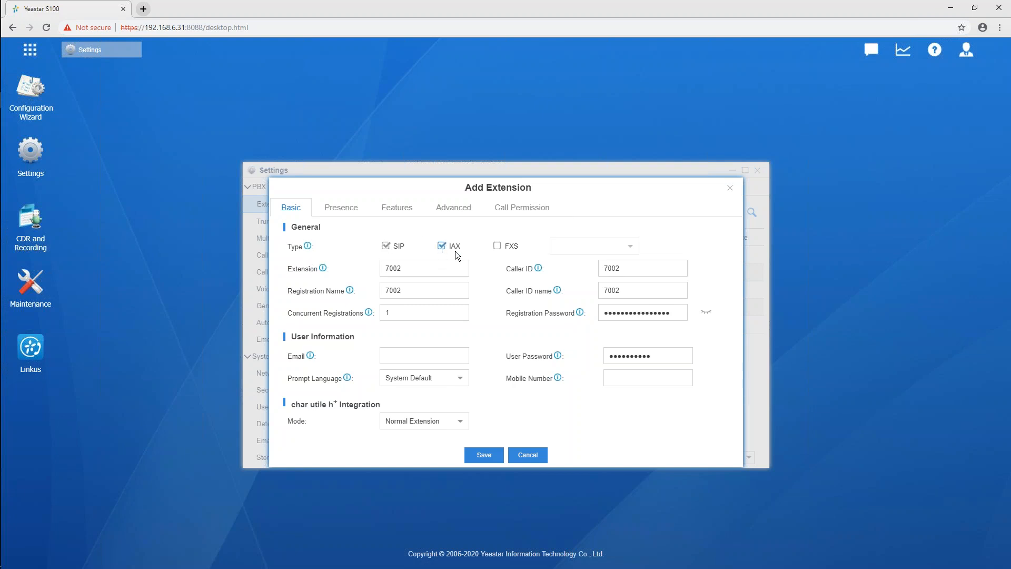
pyautogui.click(497, 246)
pyautogui.click(631, 248)
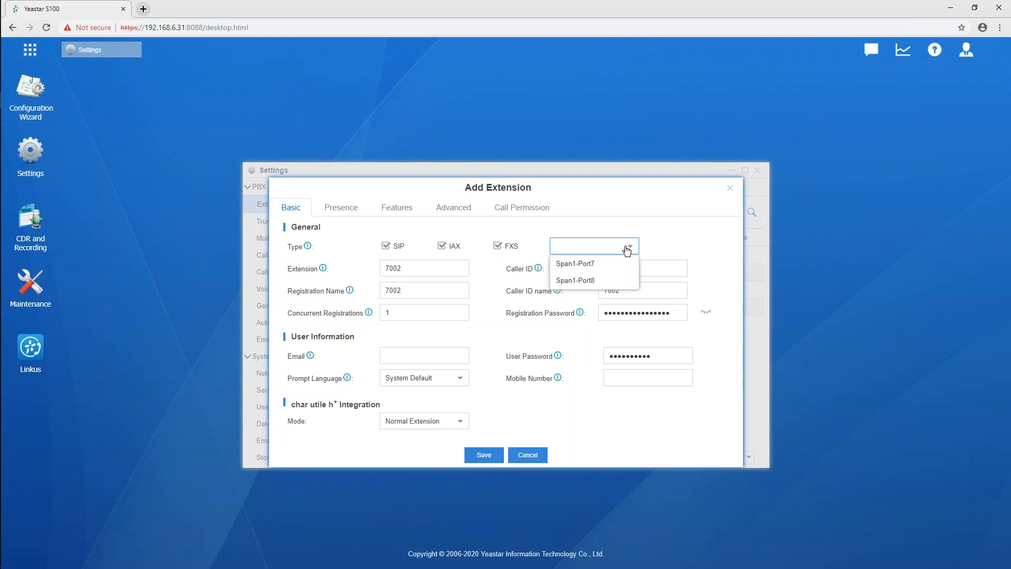
pyautogui.click(547, 233)
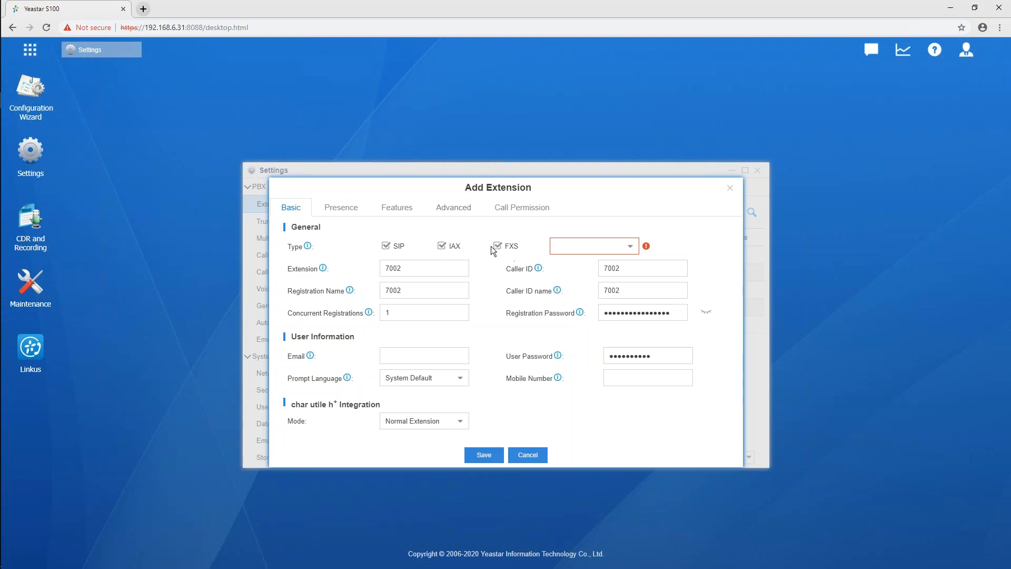
pyautogui.click(496, 246)
pyautogui.click(441, 246)
# Review the new extension's number, caller ID and registration name, and reveal its registration password
pyautogui.click(415, 267)
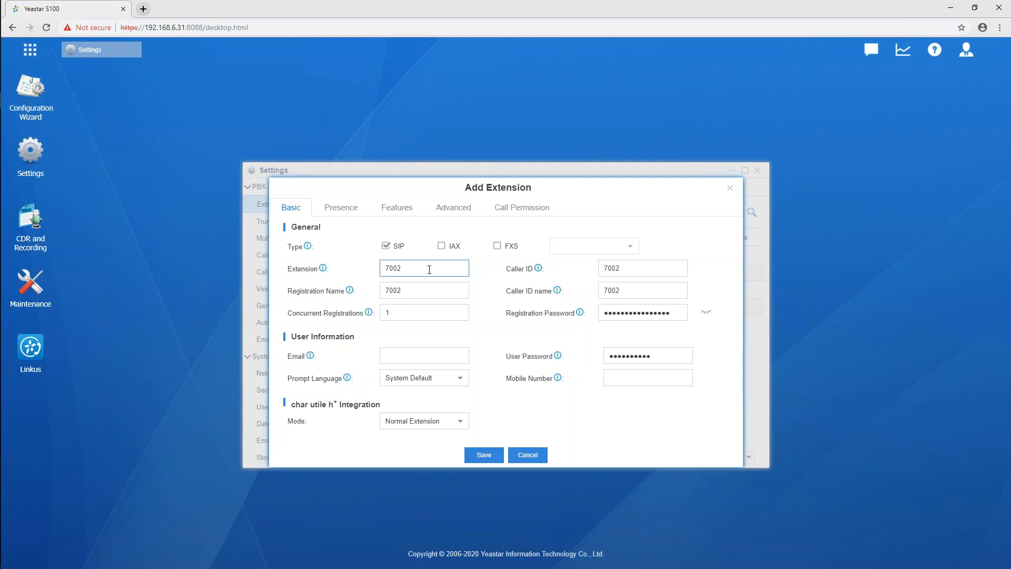
pyautogui.click(643, 272)
pyautogui.click(421, 292)
pyautogui.click(706, 313)
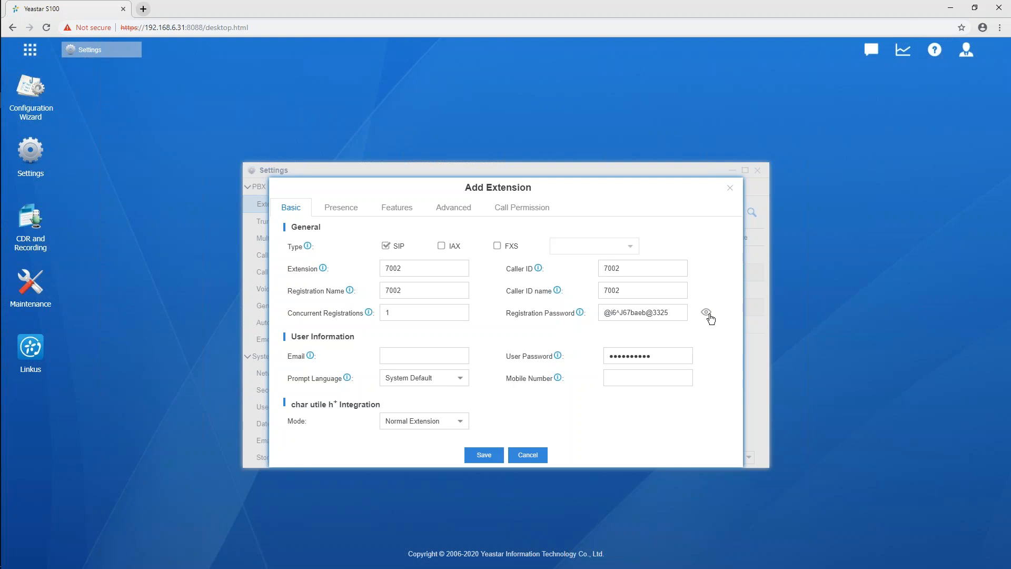
# Enter the user's full name as the caller ID name and set the concurrent registrations to 5
pyautogui.click(678, 292)
pyautogui.press('BackSpace')
pyautogui.press('BackSpace')
pyautogui.press('BackSpace')
pyautogui.press('BackSpace')
pyautogui.click(420, 315)
pyautogui.press('BackSpace')
pyautogui.write('5')
# Try enabling the IAX and FXS types alongside SIP for the new extension, and restore SIP only
pyautogui.doubleClick(412, 269)
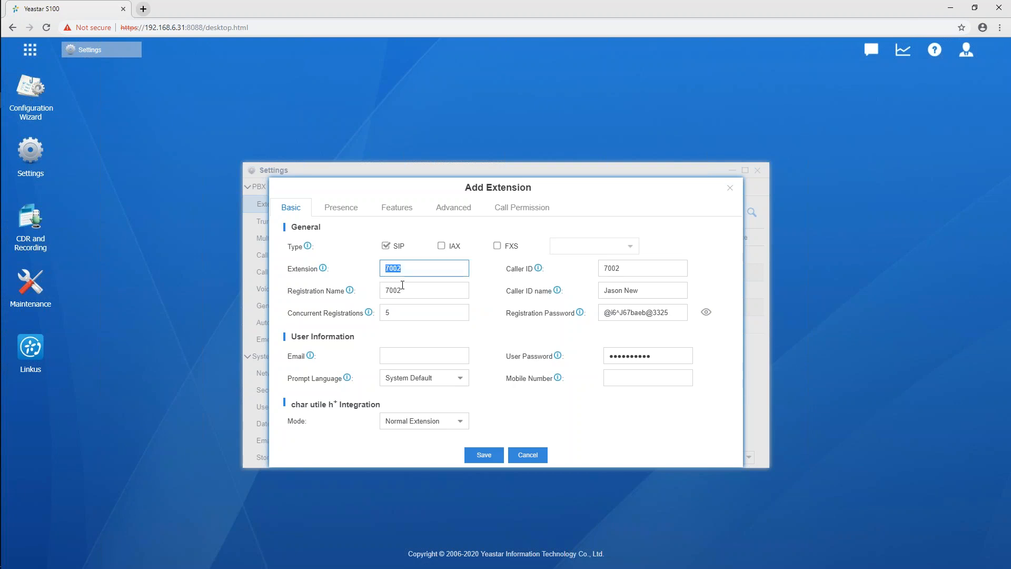
pyautogui.moveTo(399, 312); pyautogui.dragTo(358, 320)
pyautogui.click(442, 245)
pyautogui.click(497, 245)
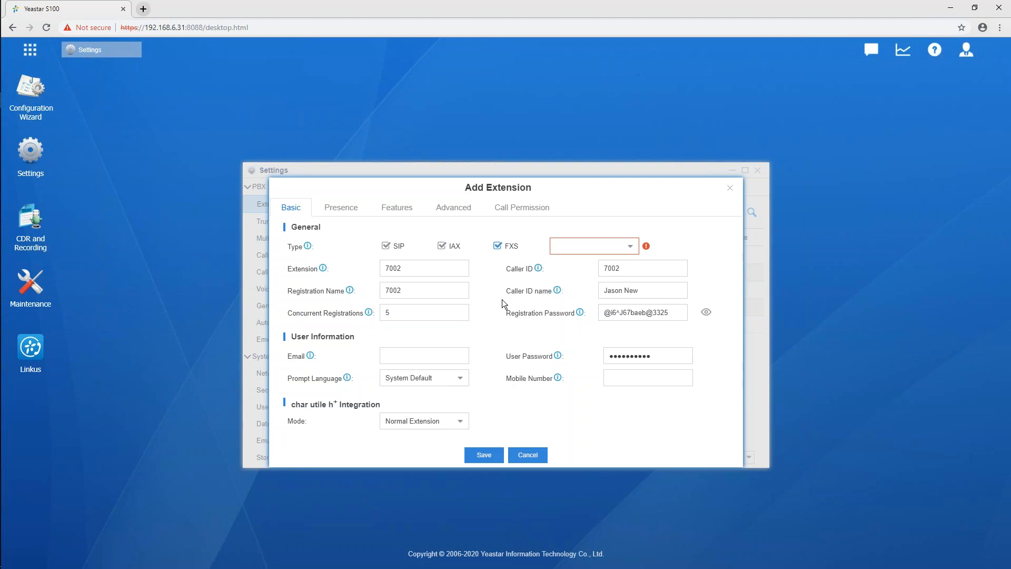
pyautogui.click(497, 245)
# Set the new extension's concurrent registrations to 3
pyautogui.moveTo(399, 313); pyautogui.dragTo(369, 309)
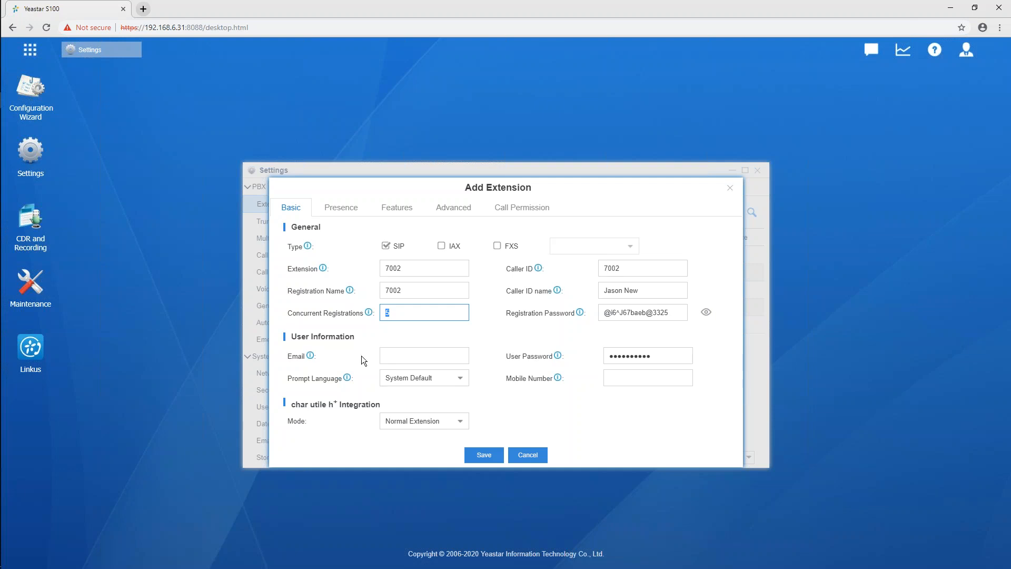
pyautogui.press('BackSpace')
pyautogui.write('3')
# Review the extension's email, user password and mobile number fields, reading the help note on the user password
pyautogui.click(421, 362)
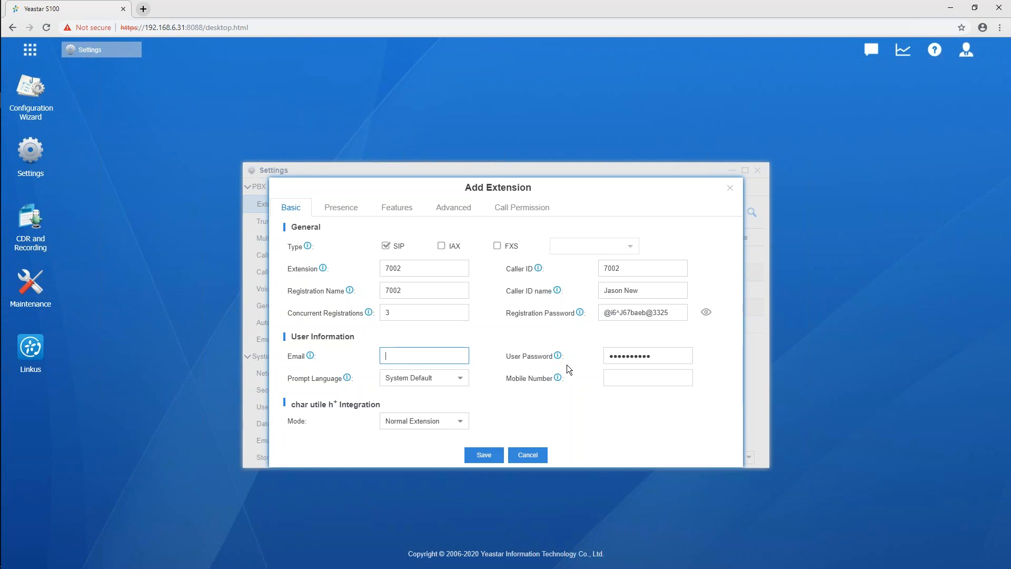
pyautogui.moveTo(559, 358)
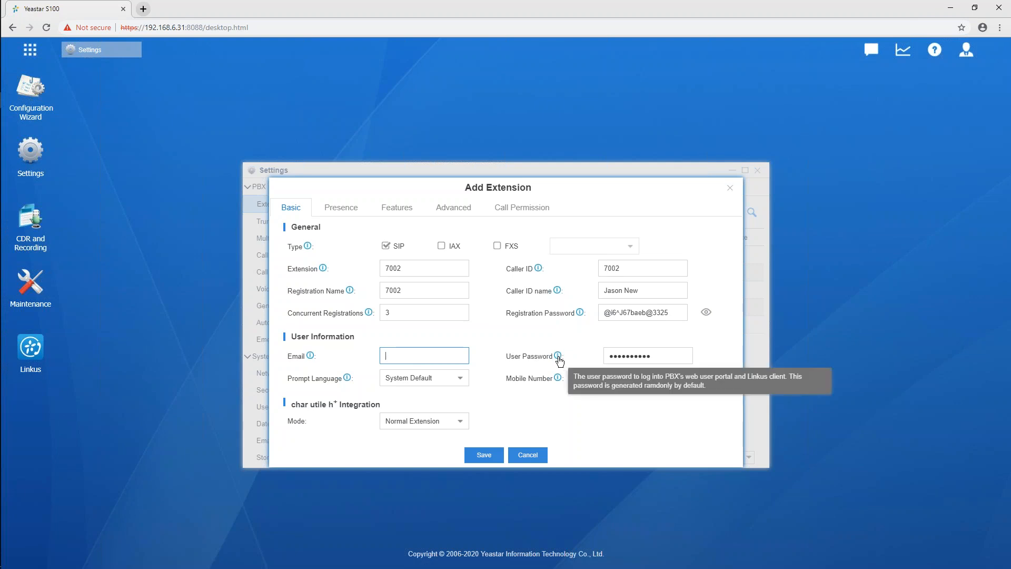
pyautogui.click(671, 358)
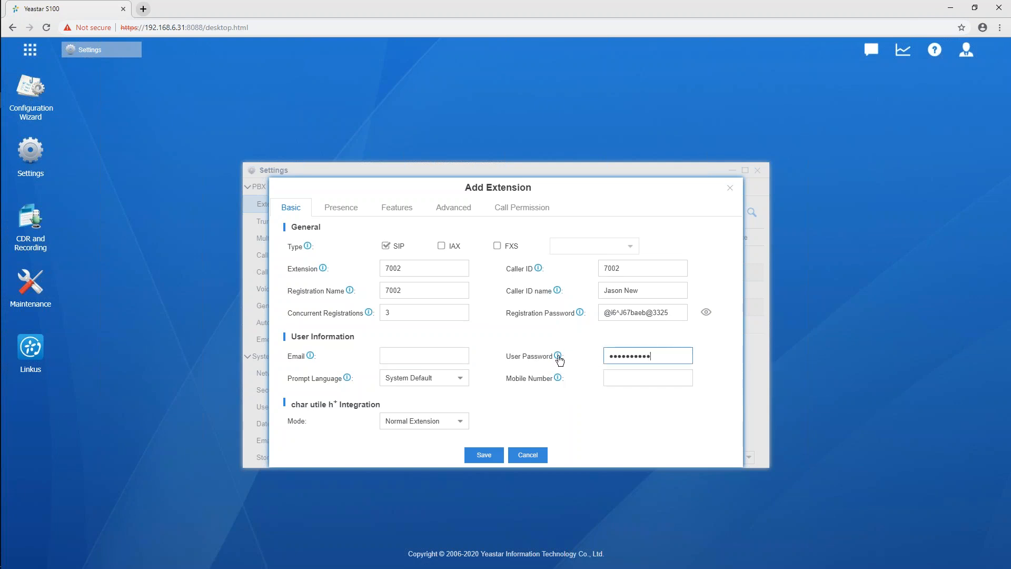
pyautogui.moveTo(558, 357)
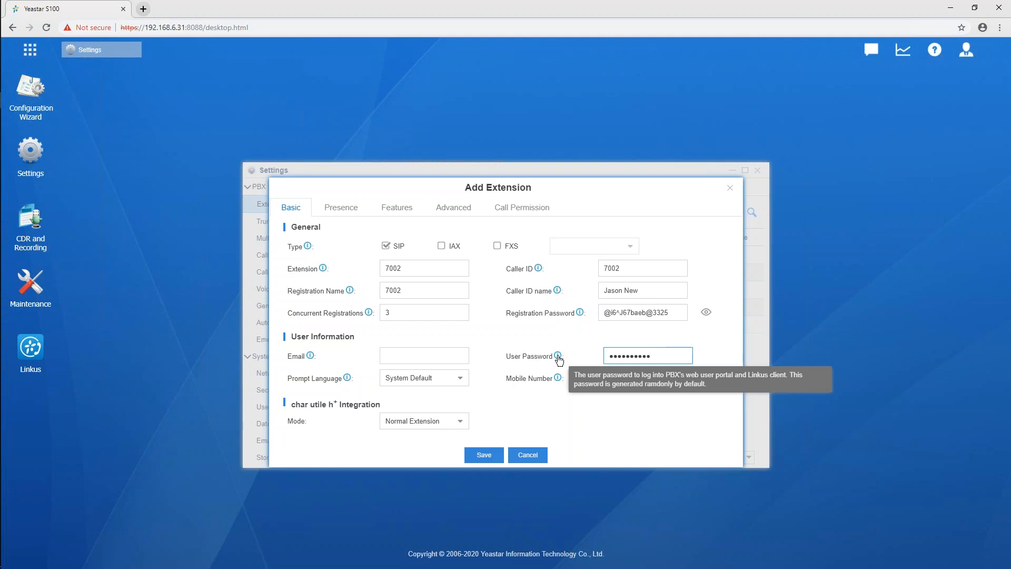
pyautogui.click(444, 269)
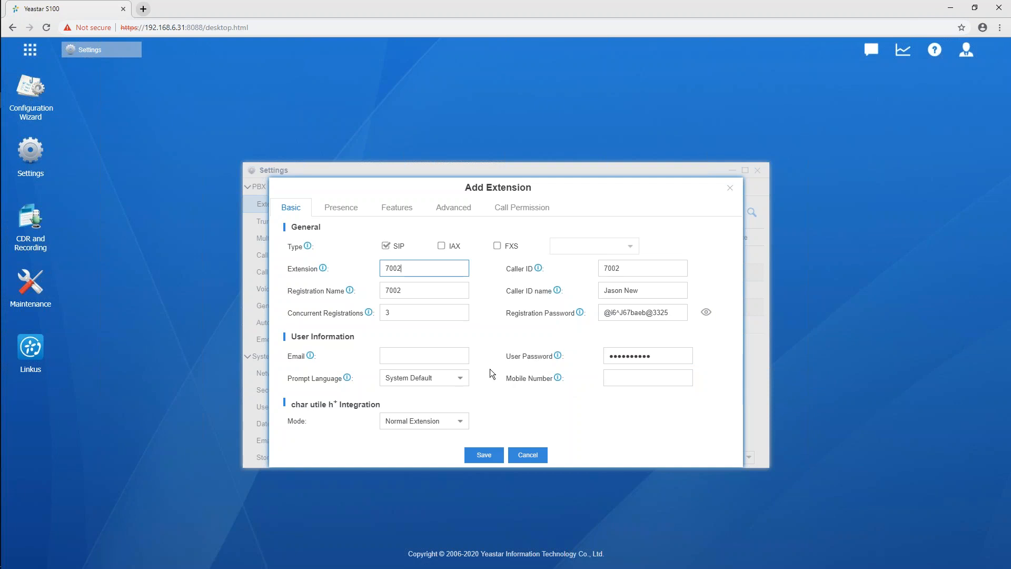
pyautogui.click(459, 356)
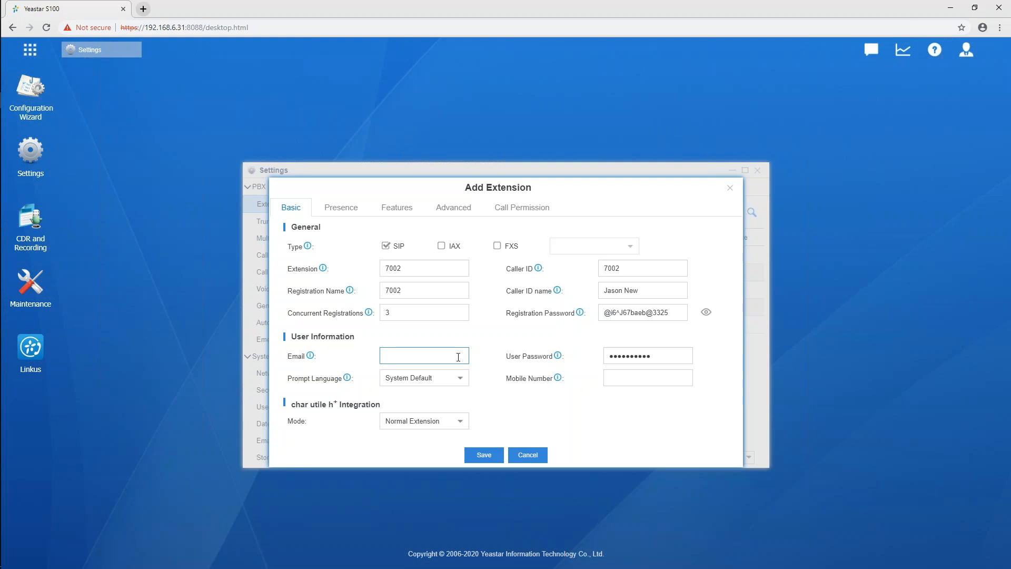
pyautogui.click(626, 378)
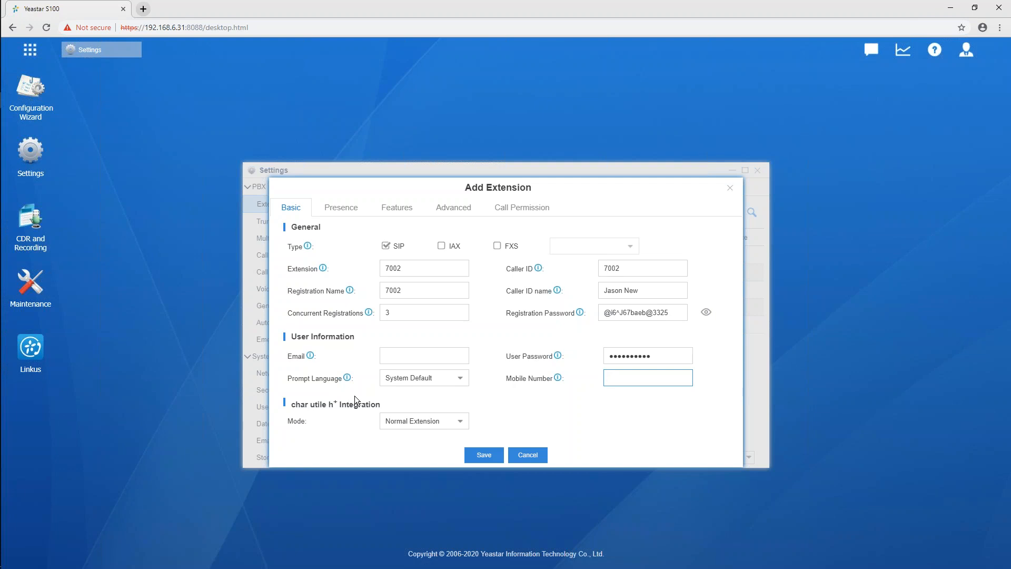
# Set the new extension's prompt language to Arabic
pyautogui.click(463, 384)
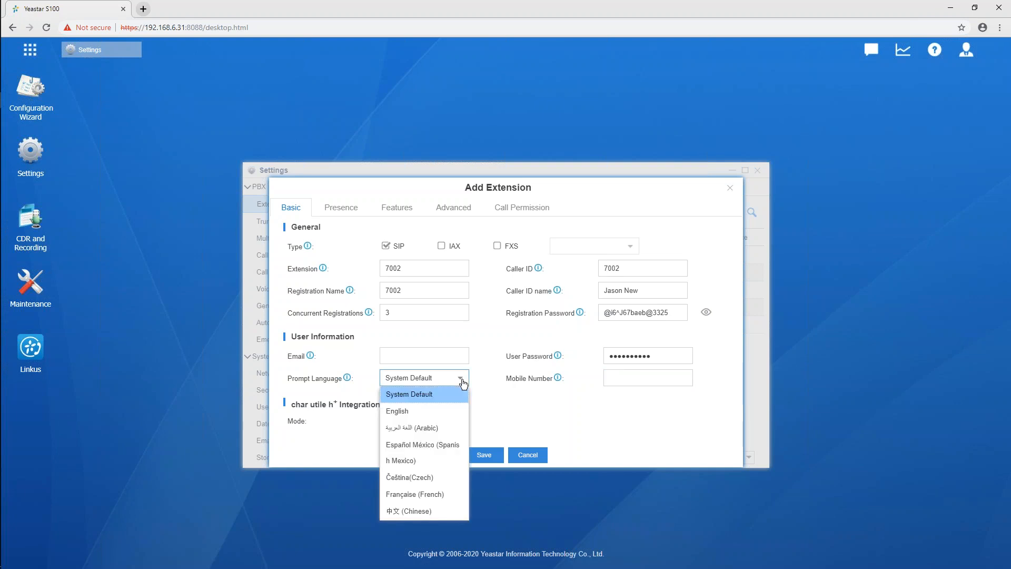
pyautogui.click(416, 427)
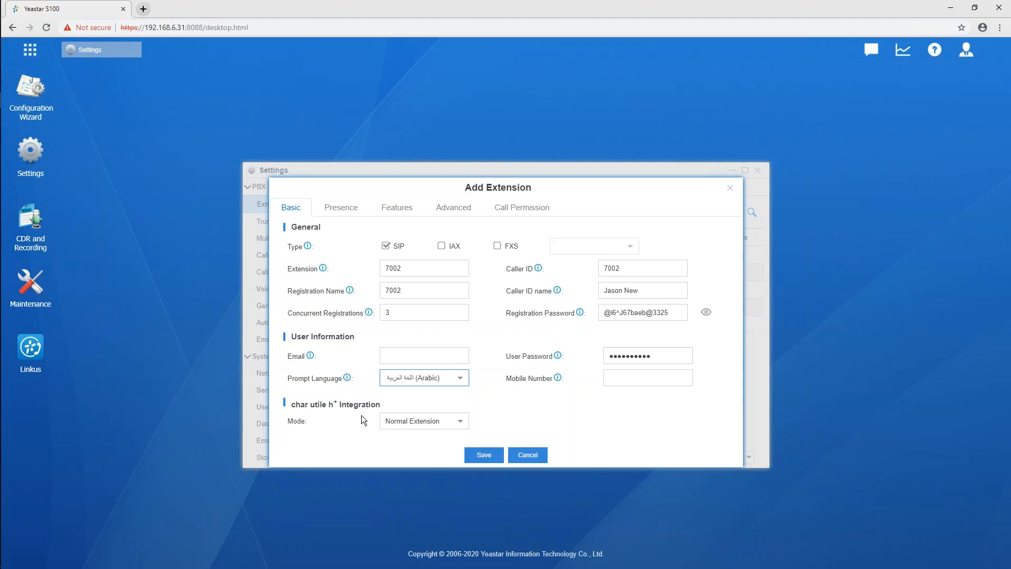
pyautogui.click(466, 395)
# Check the available presence statuses for the extension and enter "Hey, sup?" as its presence information
pyautogui.click(349, 214)
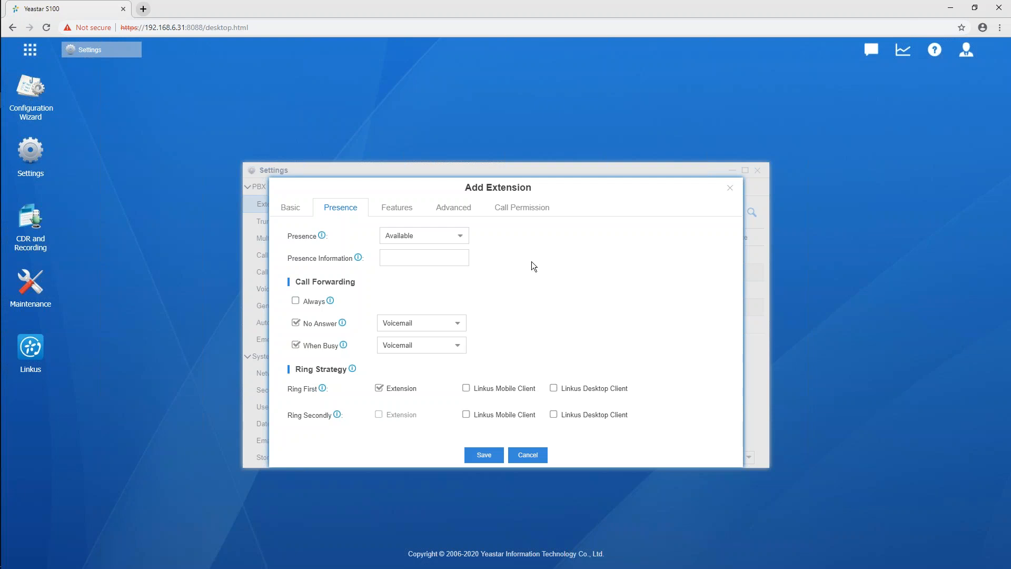
pyautogui.click(463, 238)
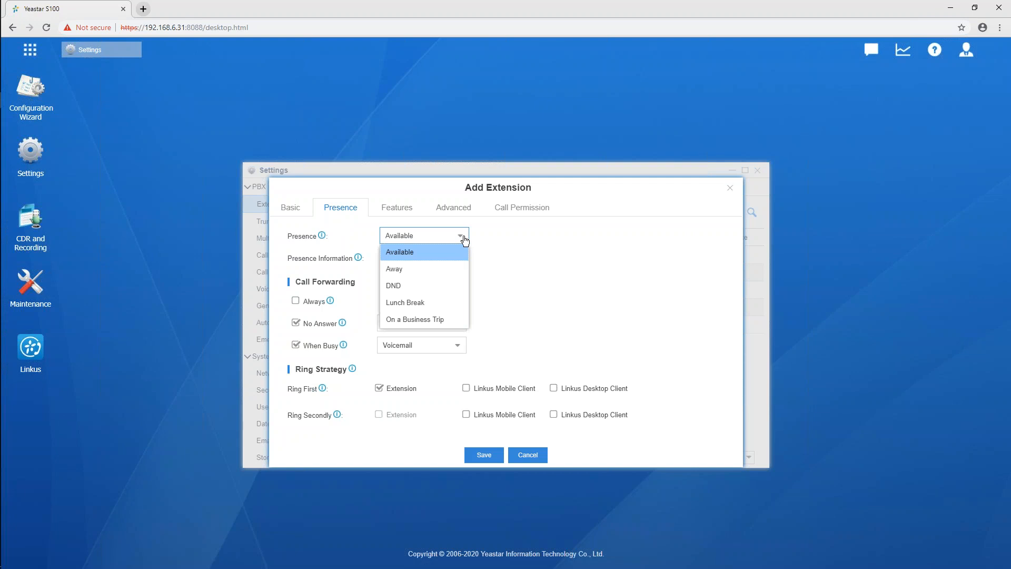
pyautogui.click(513, 293)
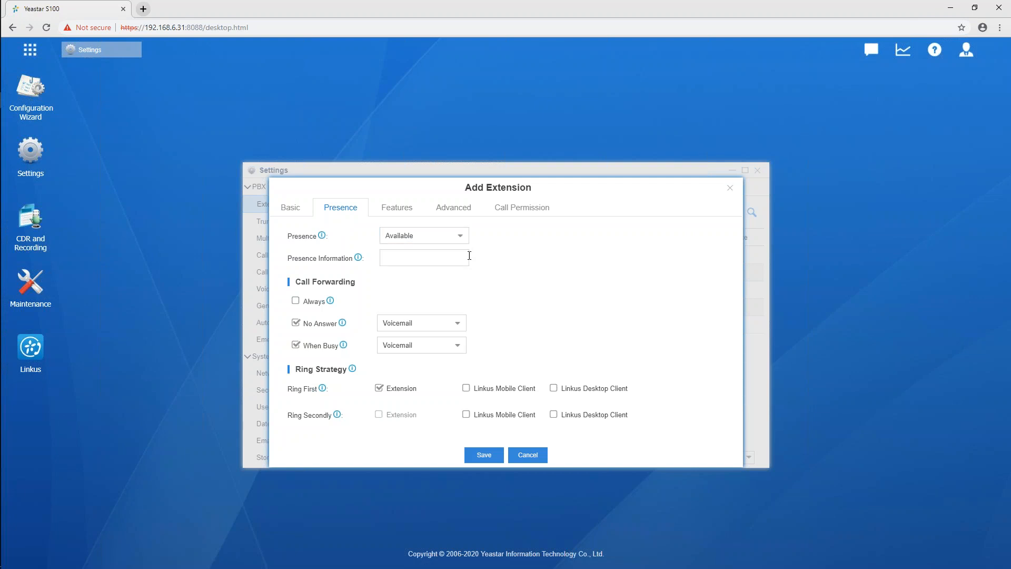
pyautogui.click(451, 259)
pyautogui.write('Hey, sup?')
# Check the no-answer forwarding destinations, and set the ring strategy to Linkus Mobile Client only first and Linkus Desktop Client second
pyautogui.click(425, 329)
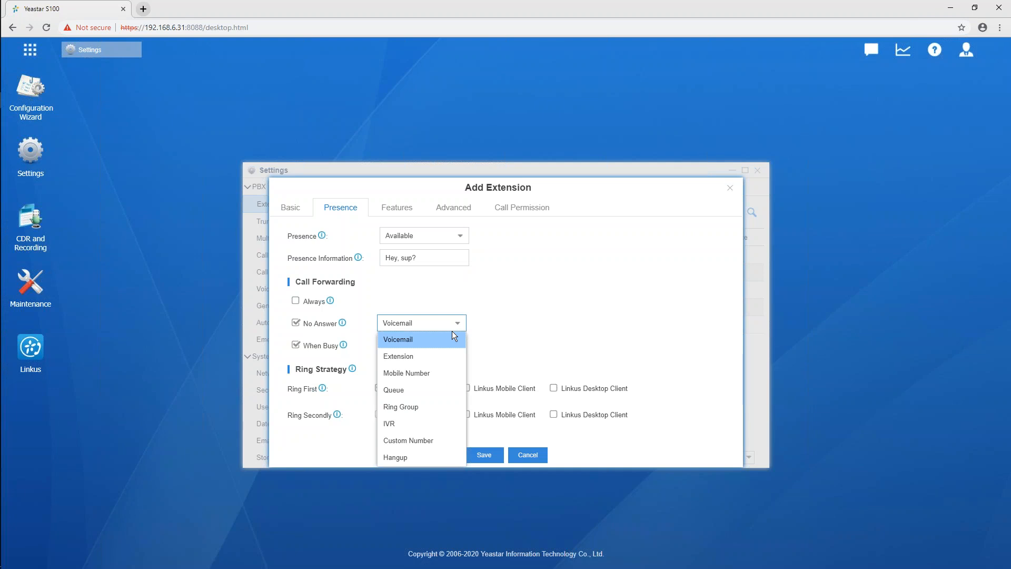
pyautogui.click(579, 296)
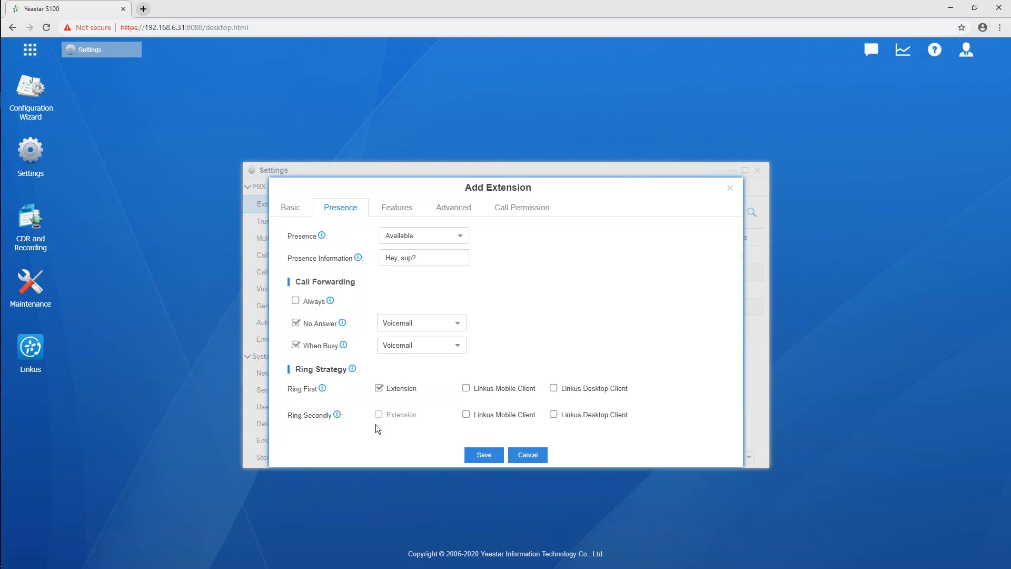
pyautogui.click(466, 388)
pyautogui.click(554, 414)
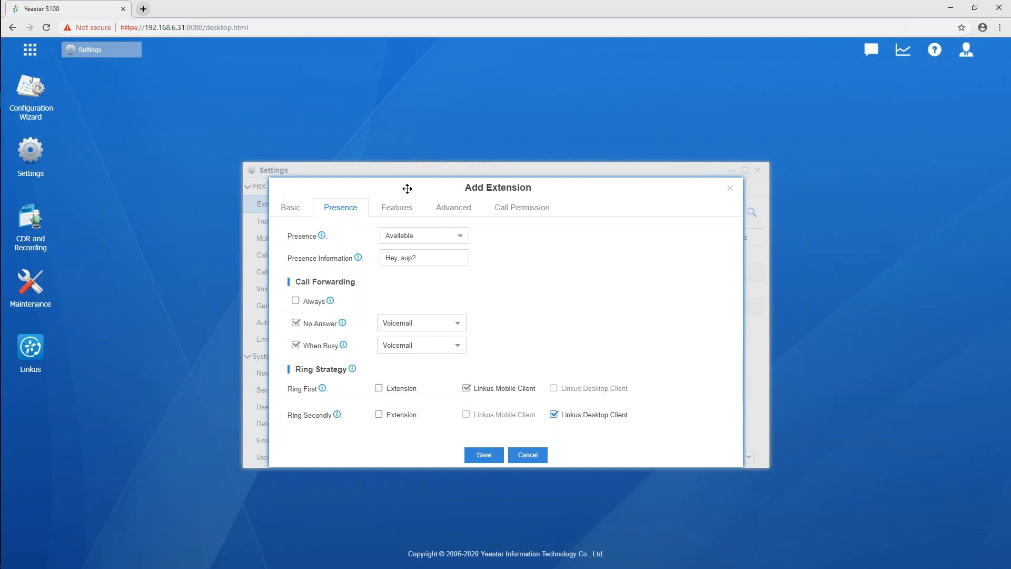
# Reveal the extension's voicemail access PIN, enable Share Voicemail Status and read that option's help note
pyautogui.click(403, 208)
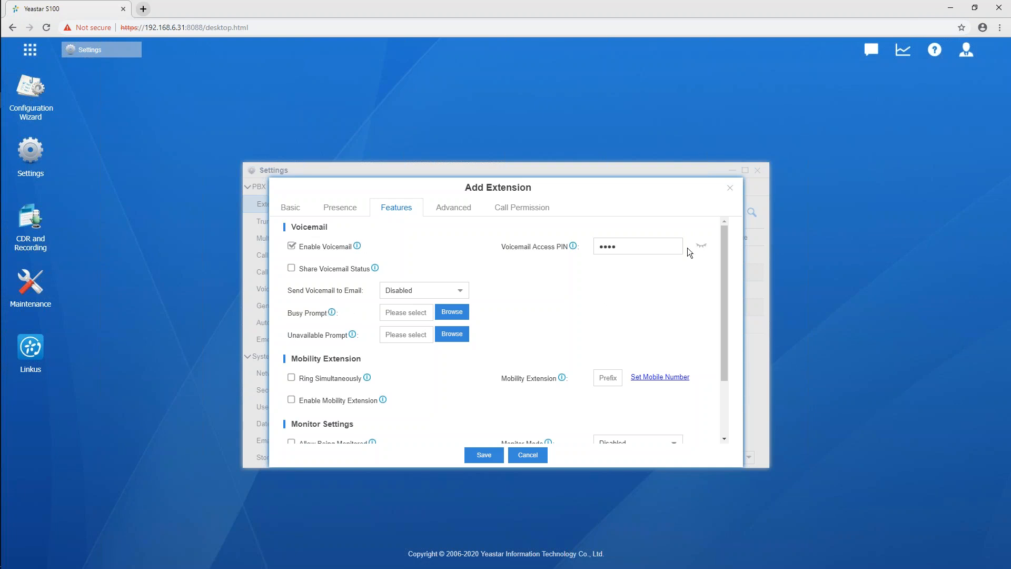
pyautogui.click(701, 246)
pyautogui.click(292, 269)
pyautogui.moveTo(376, 269)
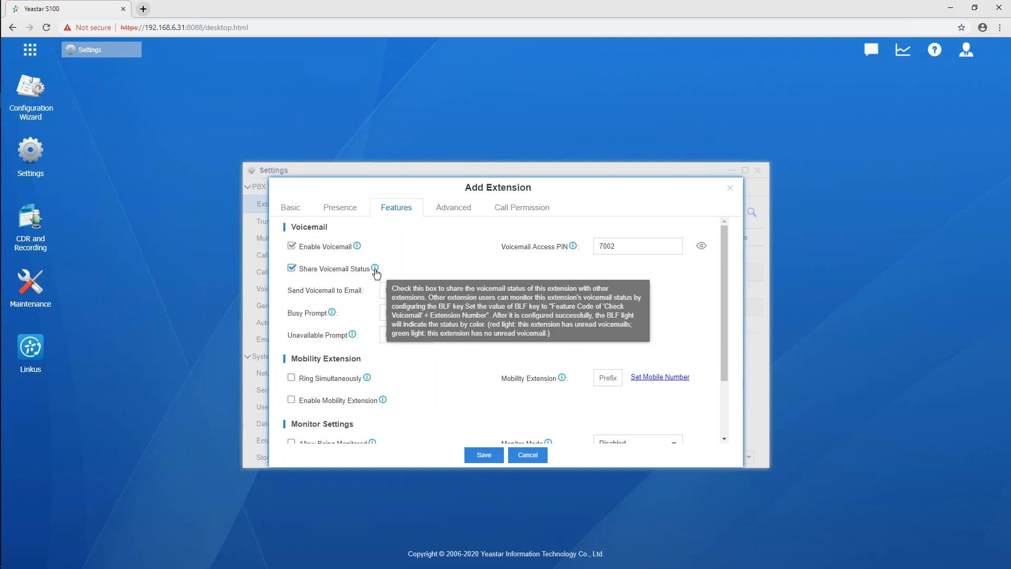
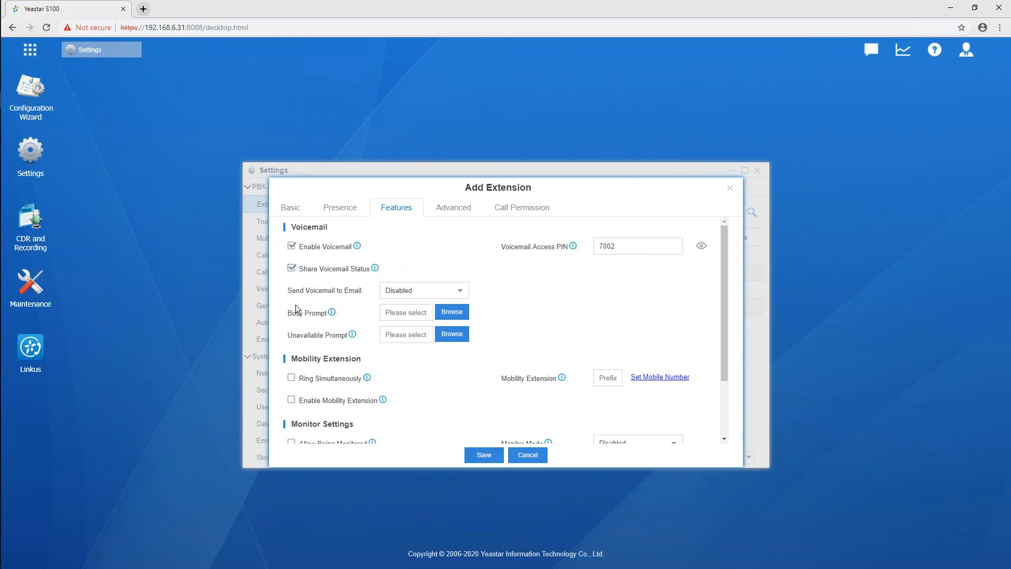
# Check the Send Voicemail to Email choices and the extension's email field in its user information
pyautogui.click(460, 292)
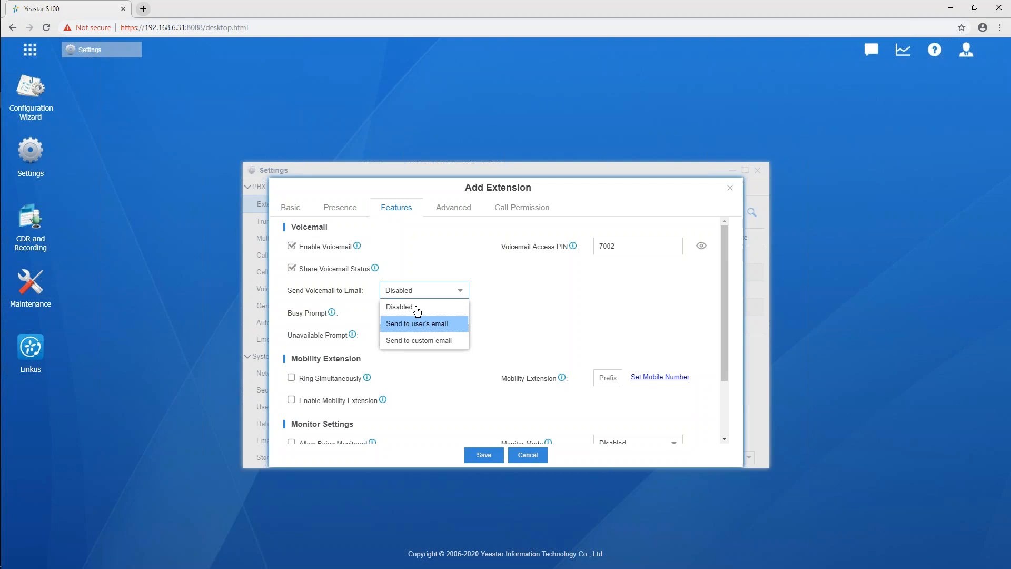
pyautogui.click(291, 208)
pyautogui.click(417, 356)
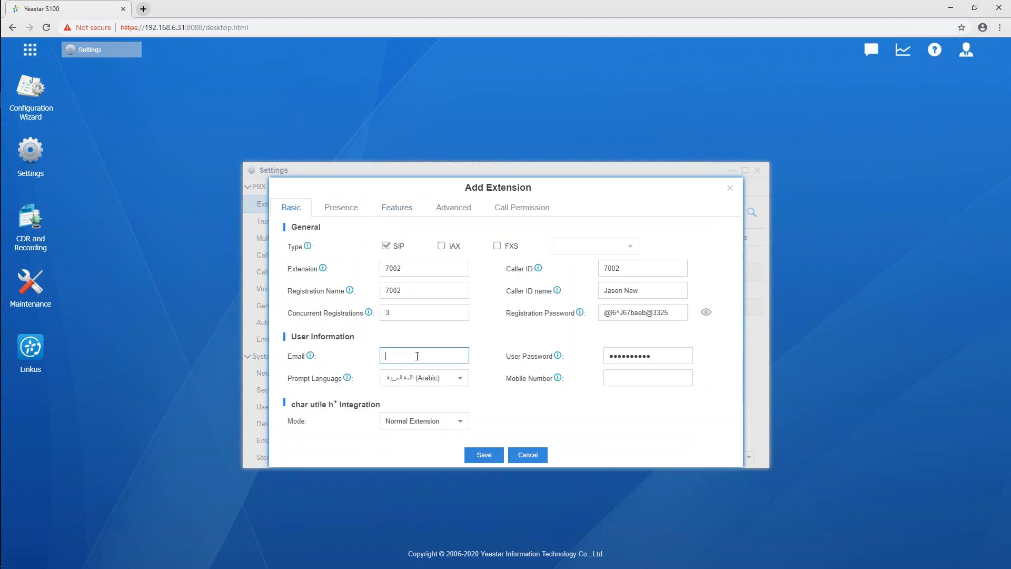
pyautogui.click(398, 210)
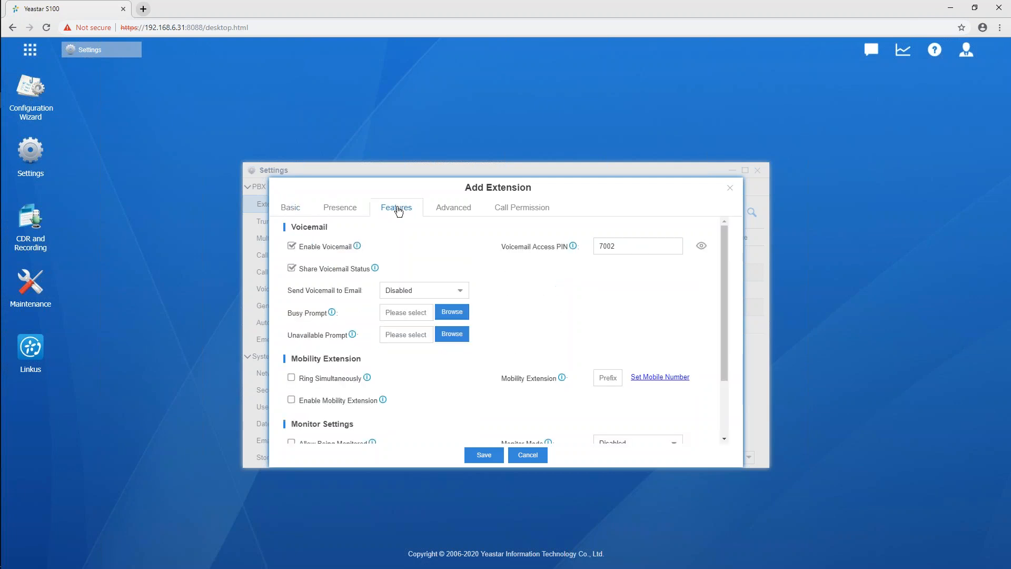
# Try the Send to custom email option for voicemail delivery and return the setting to Disabled
pyautogui.click(466, 298)
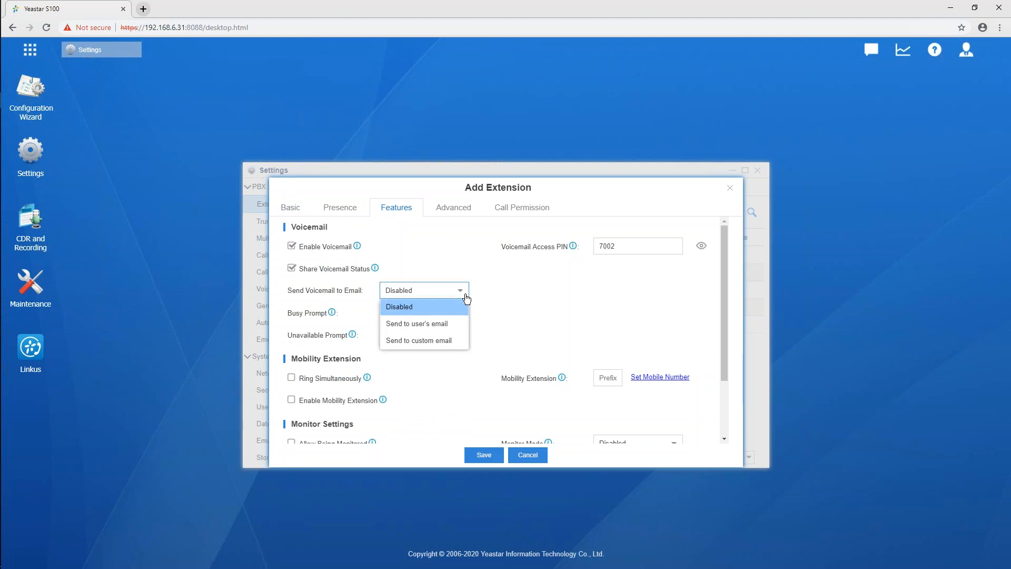
pyautogui.click(436, 345)
pyautogui.click(525, 291)
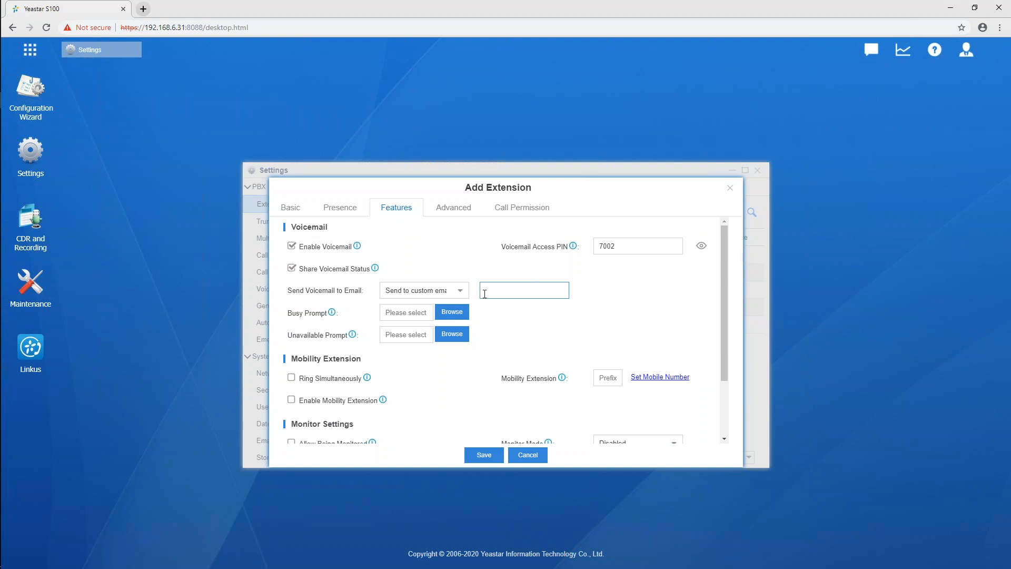
pyautogui.click(461, 294)
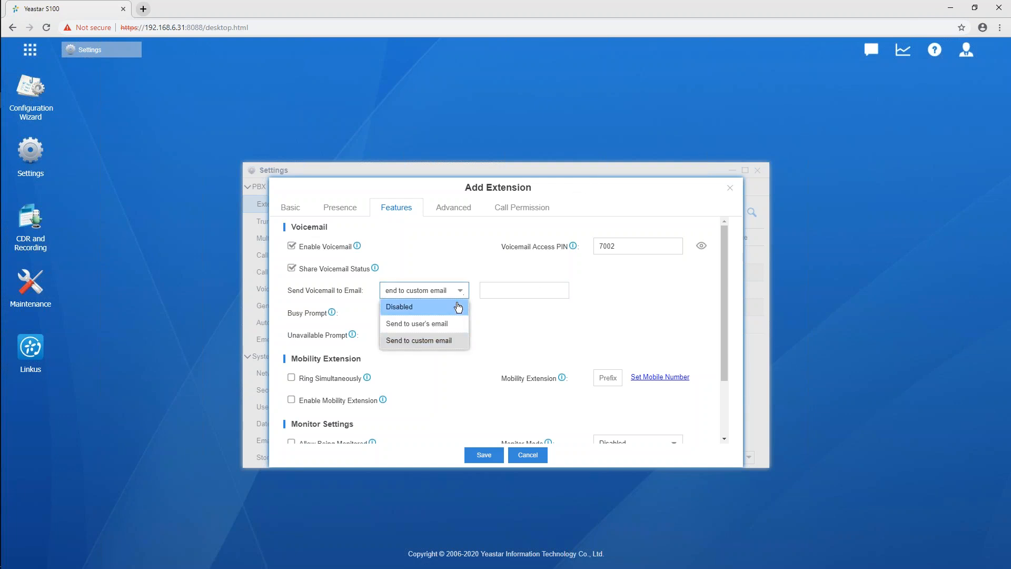
pyautogui.click(458, 308)
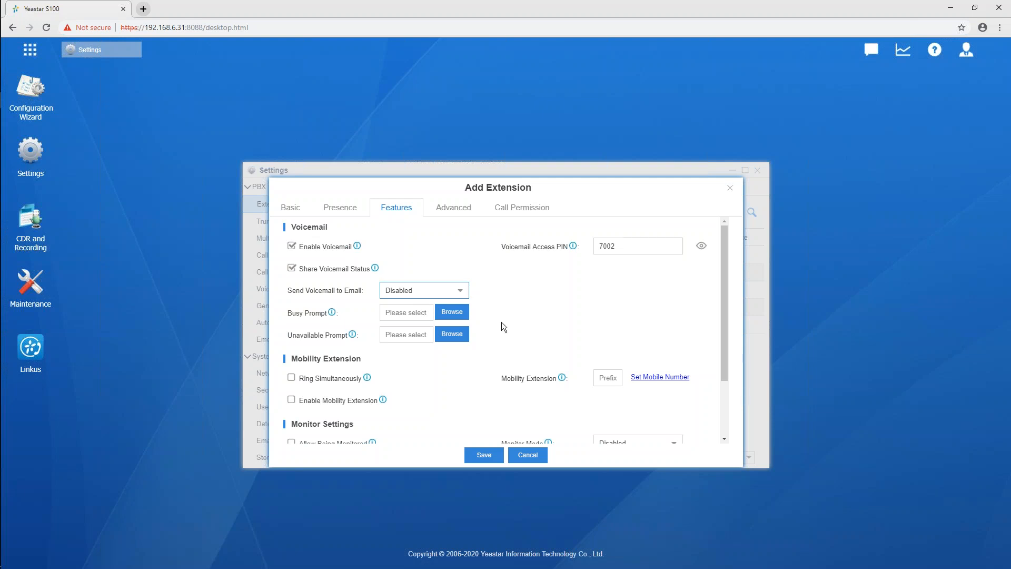
# Enable Ring Simultaneously, Enable Mobility Extension and Allow Being Monitored for the extension, and check where its mobile number is entered
pyautogui.scroll(-3, 501, 321)
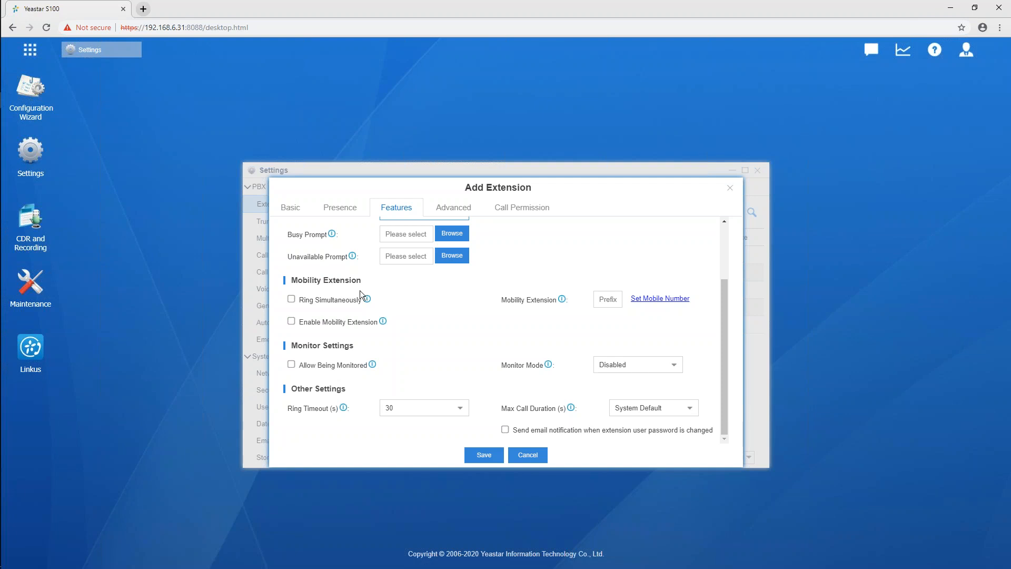
pyautogui.click(291, 300)
pyautogui.click(660, 298)
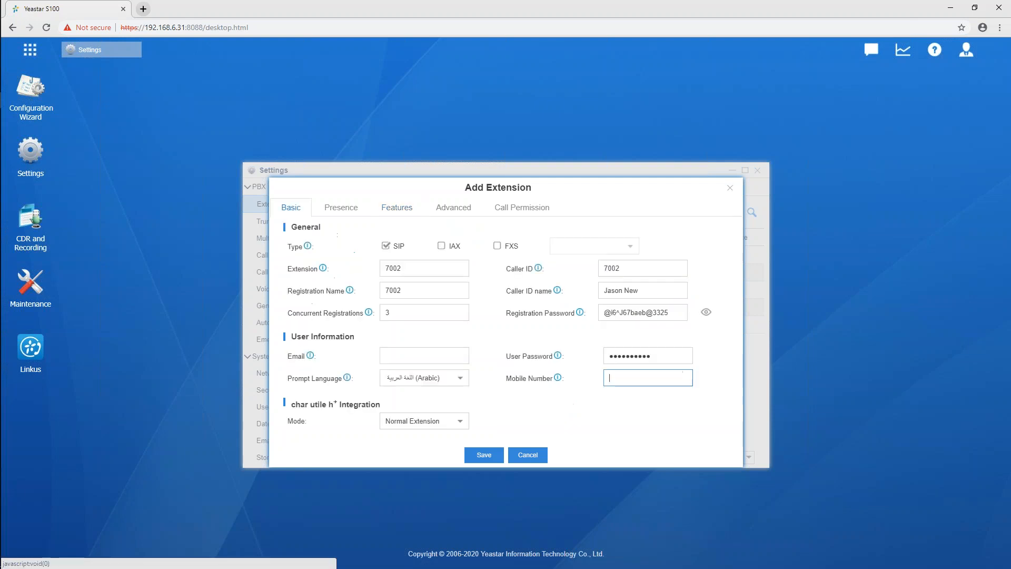
pyautogui.click(408, 210)
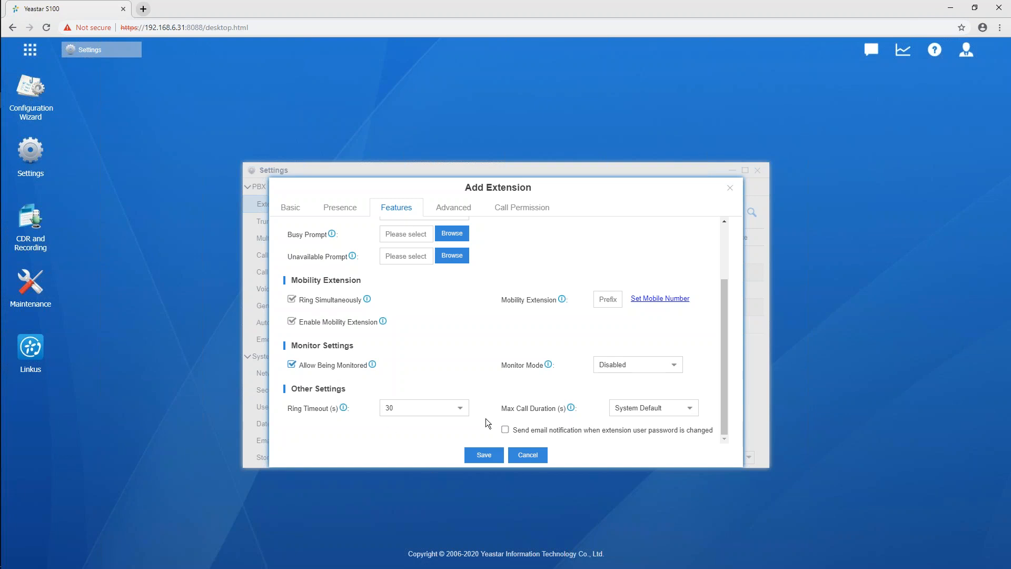
pyautogui.click(294, 207)
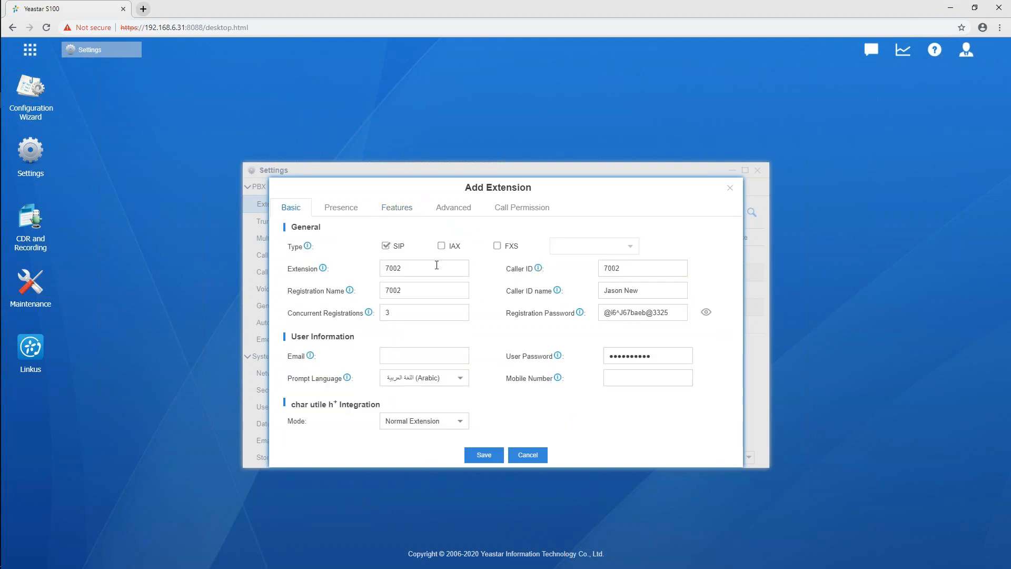
pyautogui.click(403, 216)
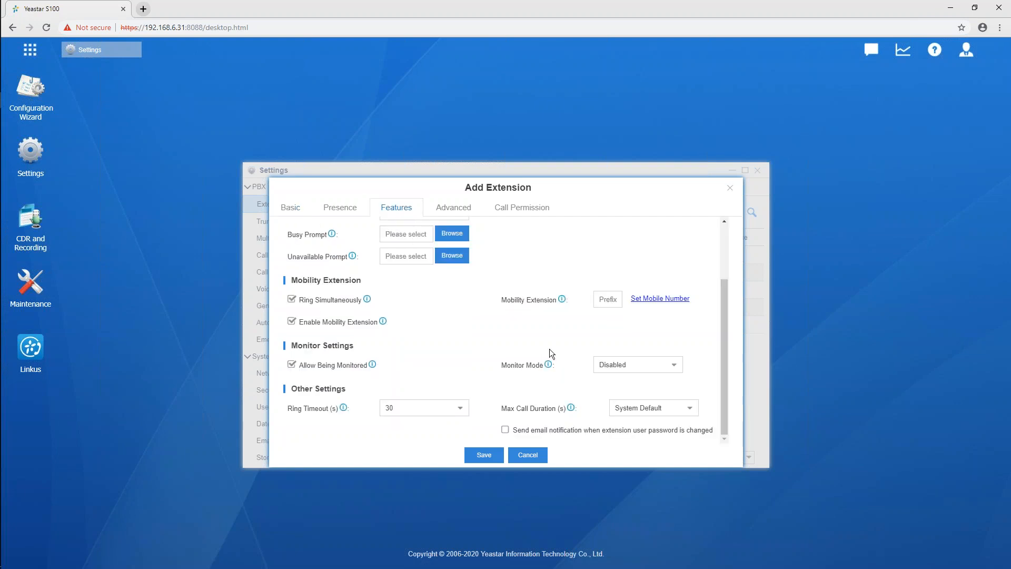
# Check the Monitor Mode choices for the extension and read that setting's help note
pyautogui.click(679, 368)
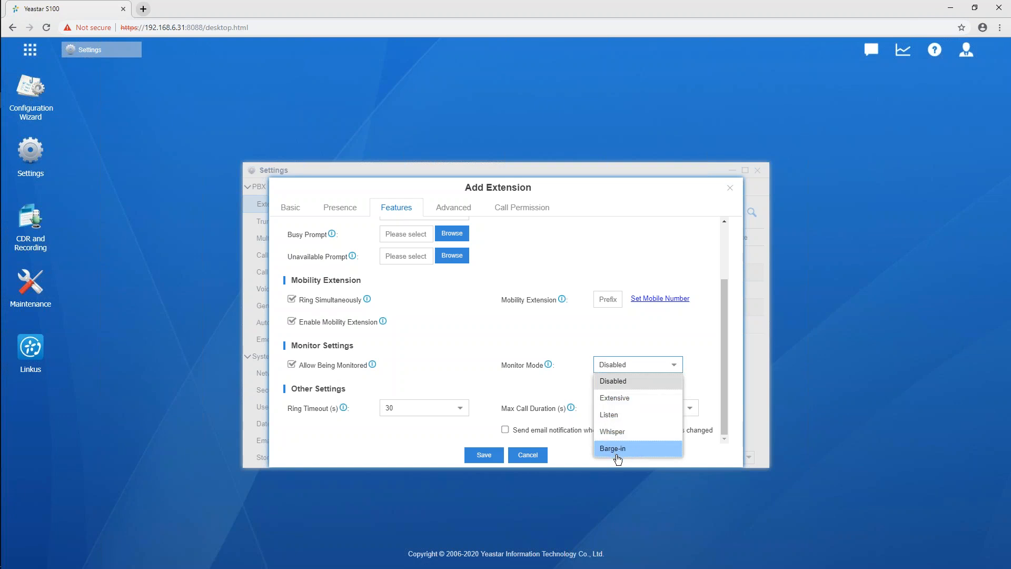
pyautogui.moveTo(550, 366)
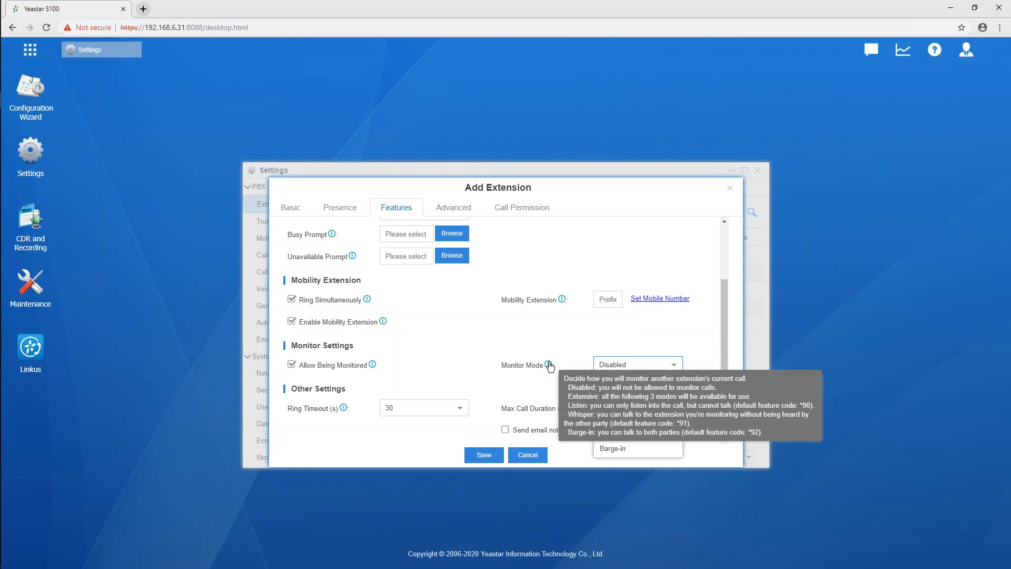
pyautogui.click(559, 350)
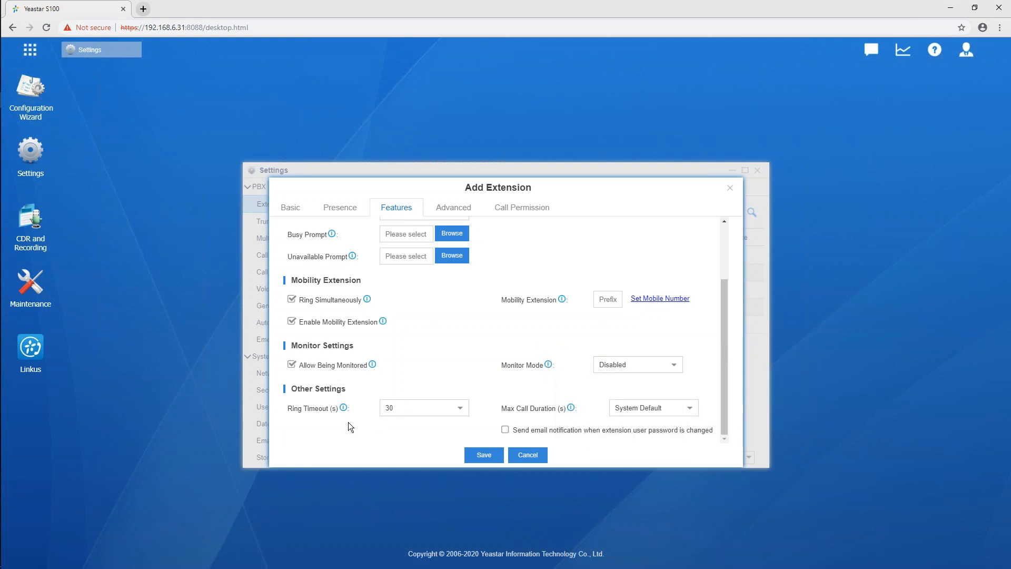
# Check the extension's available Ring Timeout and Max Call Duration values
pyautogui.click(461, 408)
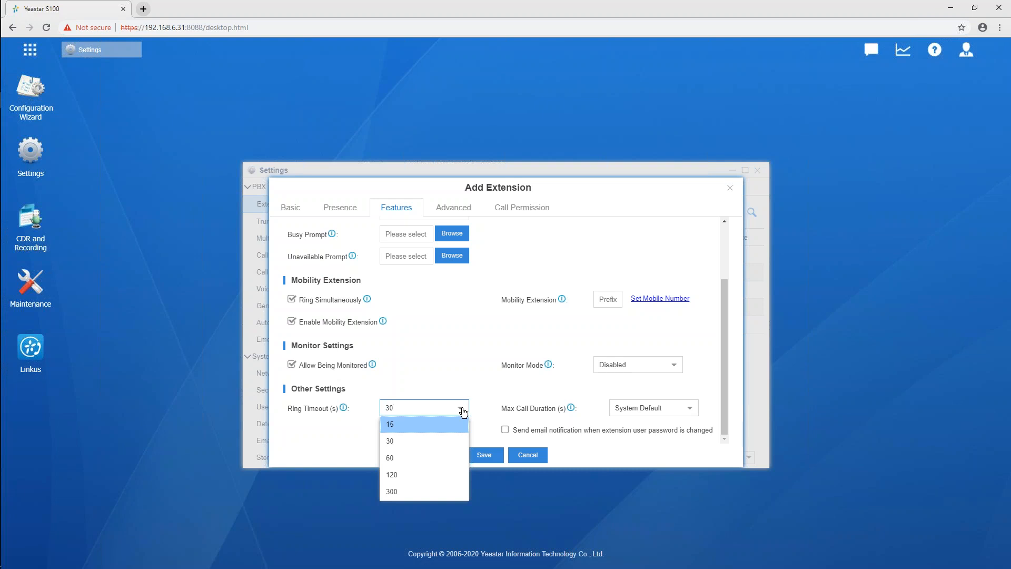
pyautogui.click(488, 395)
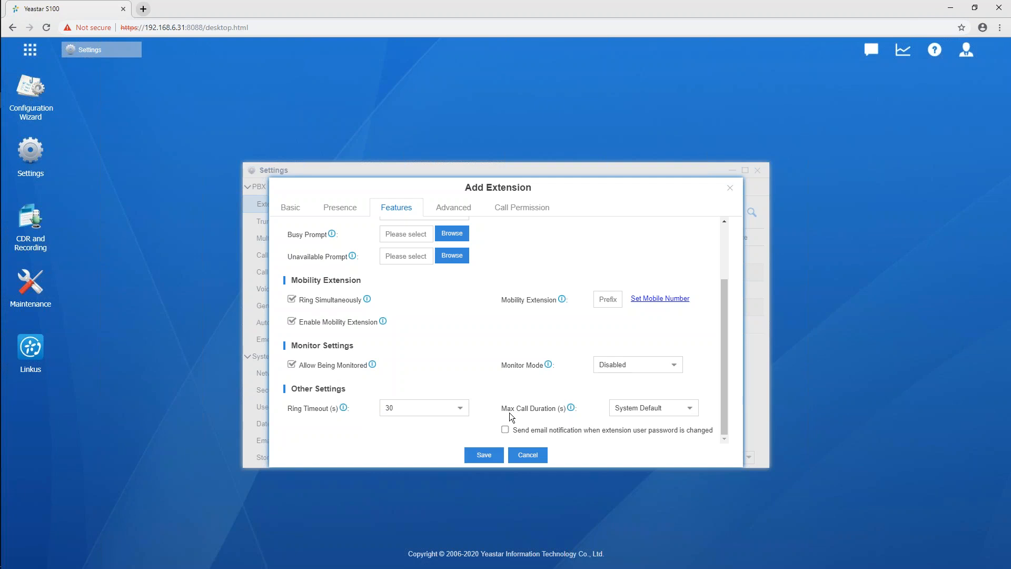
pyautogui.click(687, 414)
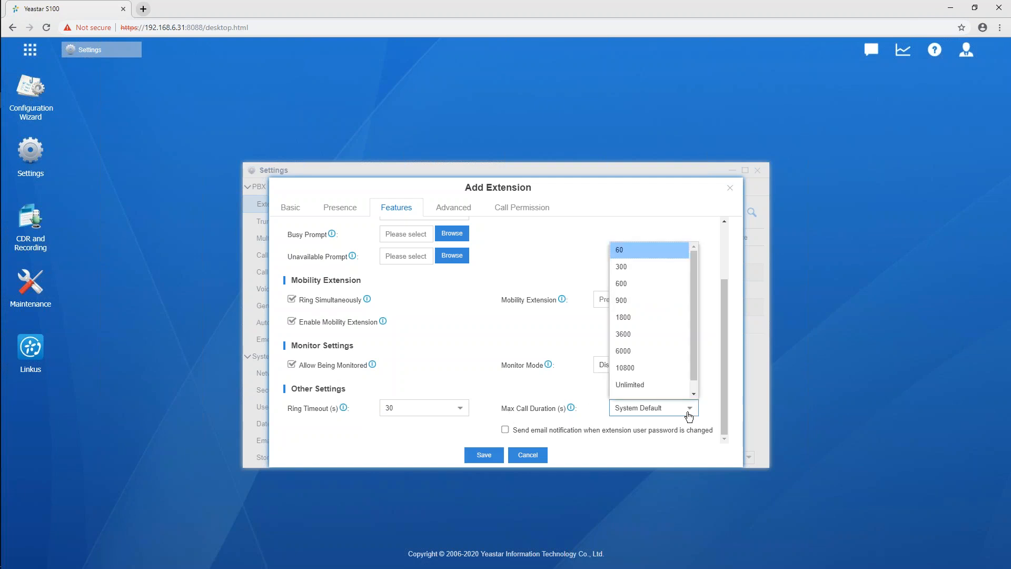
pyautogui.click(683, 276)
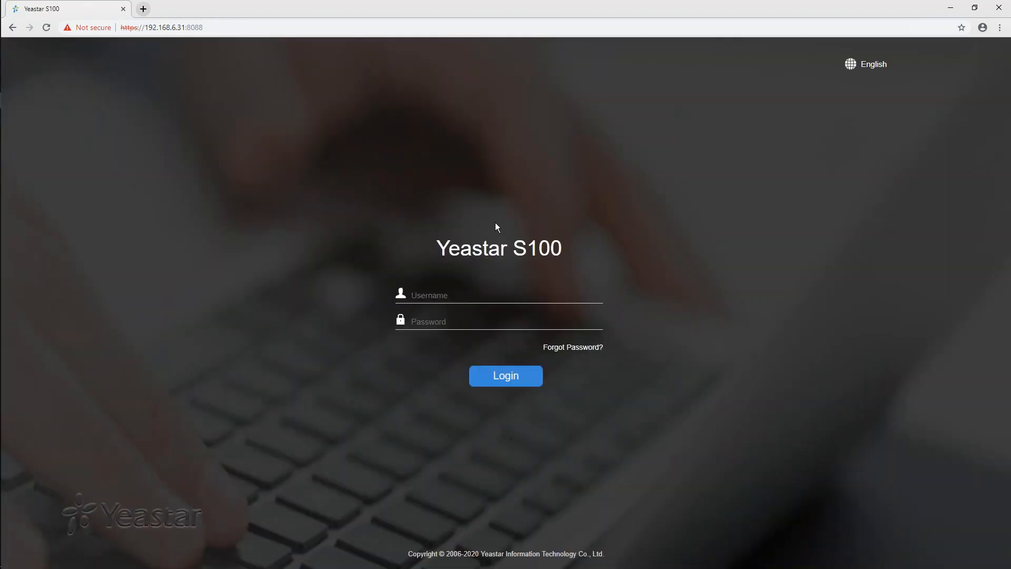
# Log in to the Yeastar S100 as admin with the account password and open the PBX Extensions settings
pyautogui.write('admin••••••••••••••••')
pyautogui.press('Return')
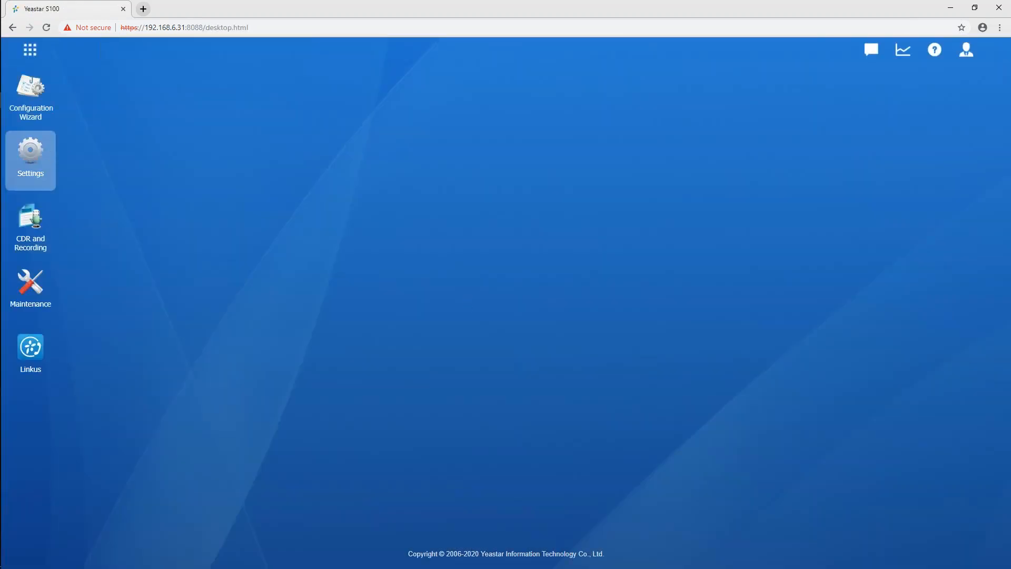
pyautogui.click(34, 153)
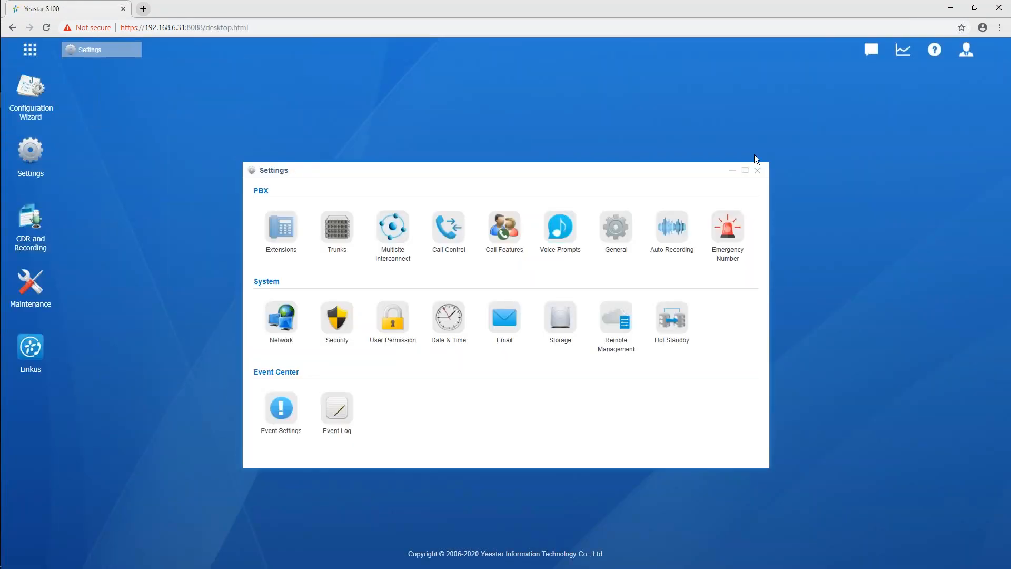
pyautogui.click(273, 224)
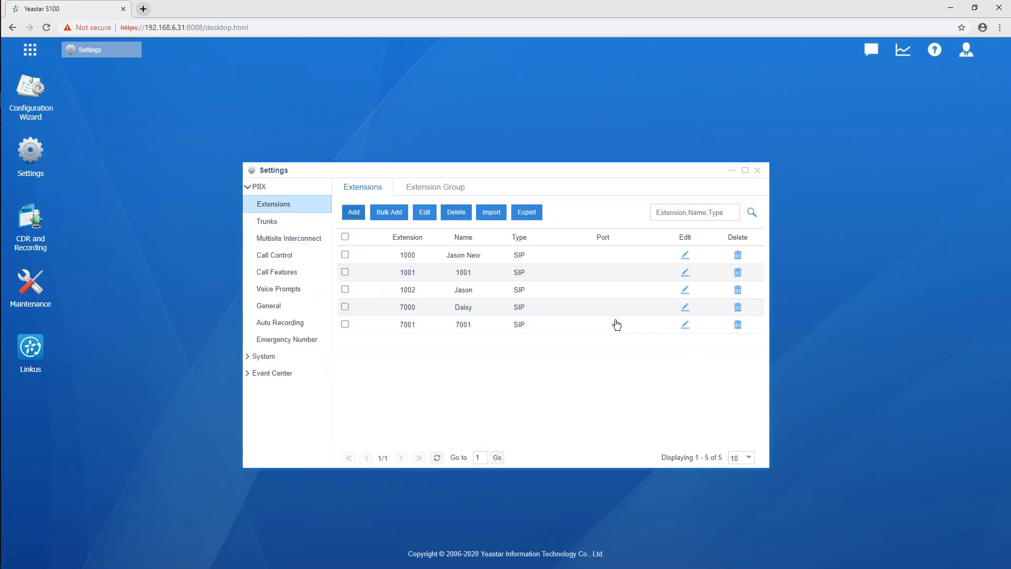
# Start a new extension, enable email notification for user password changes in its features, and close the form without saving
pyautogui.click(353, 212)
pyautogui.click(404, 207)
pyautogui.scroll(-3, 490, 364)
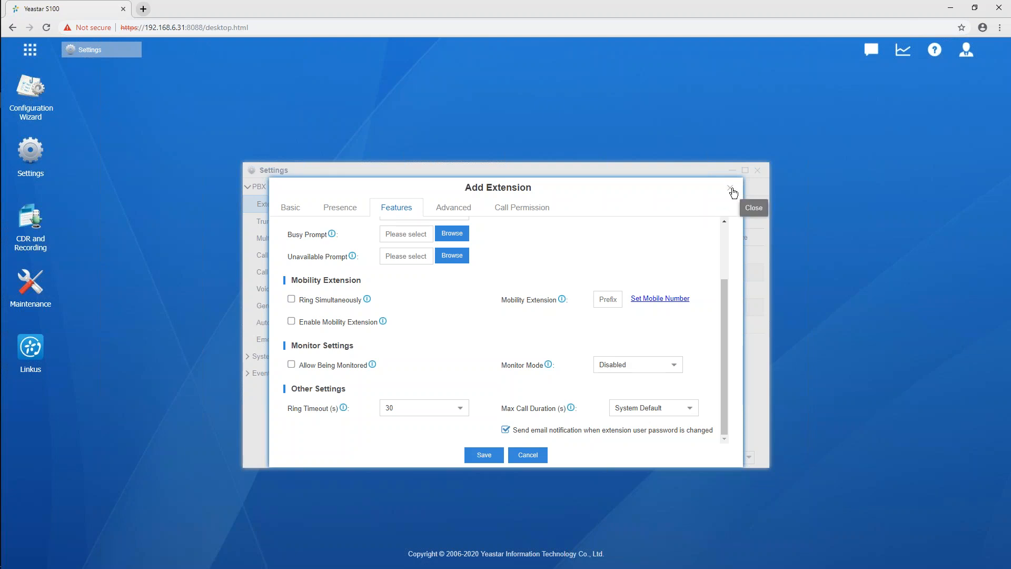
pyautogui.click(731, 190)
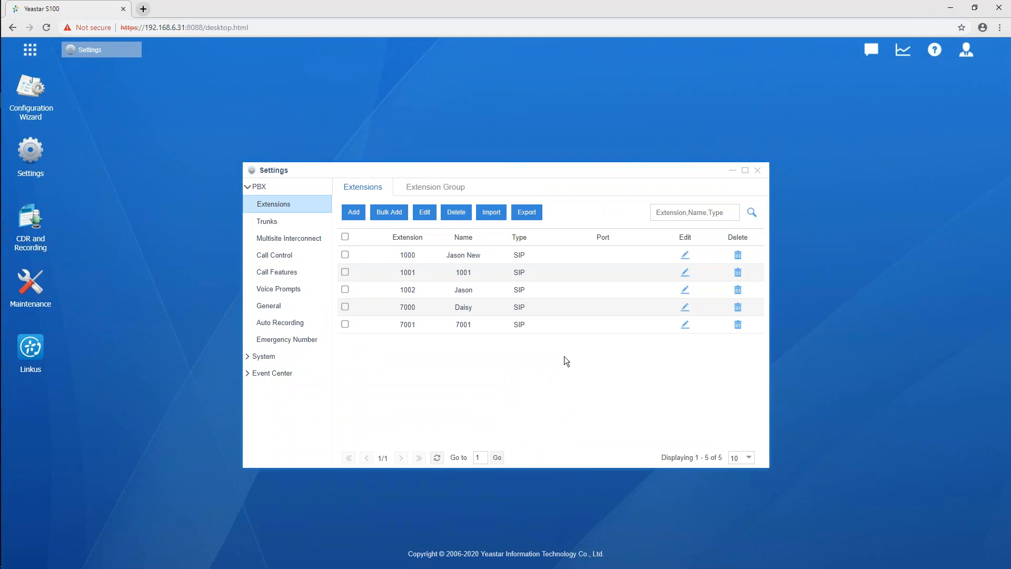
# Open the Add Bulk Extensions form and review its start extension, create number, concurrent registrations and feature settings
pyautogui.click(400, 216)
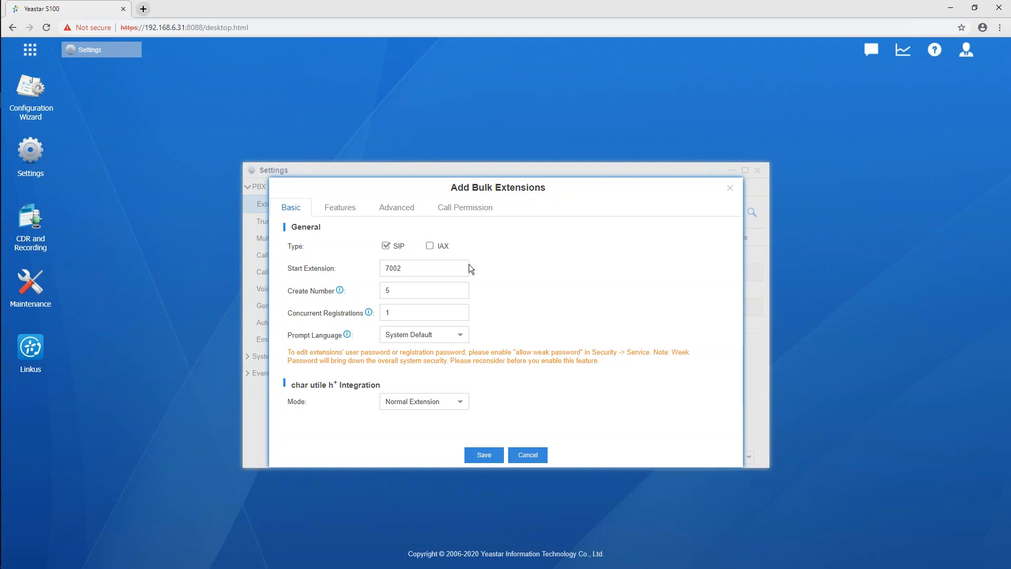
pyautogui.click(430, 272)
pyautogui.click(410, 294)
pyautogui.click(441, 316)
pyautogui.click(340, 209)
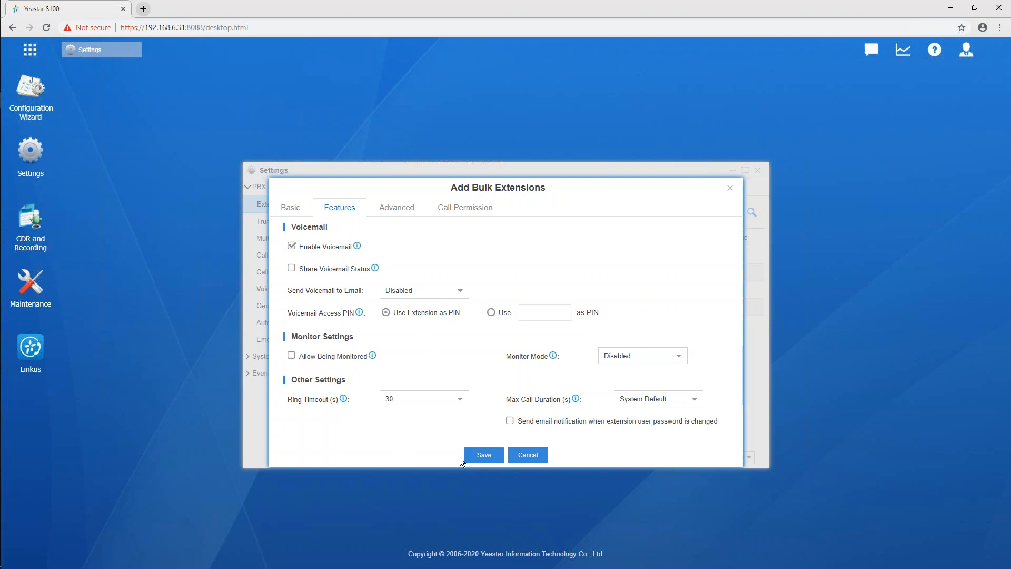
# Try to save the bulk extensions, decline creating them beyond the defined number range, and close the form
pyautogui.click(488, 459)
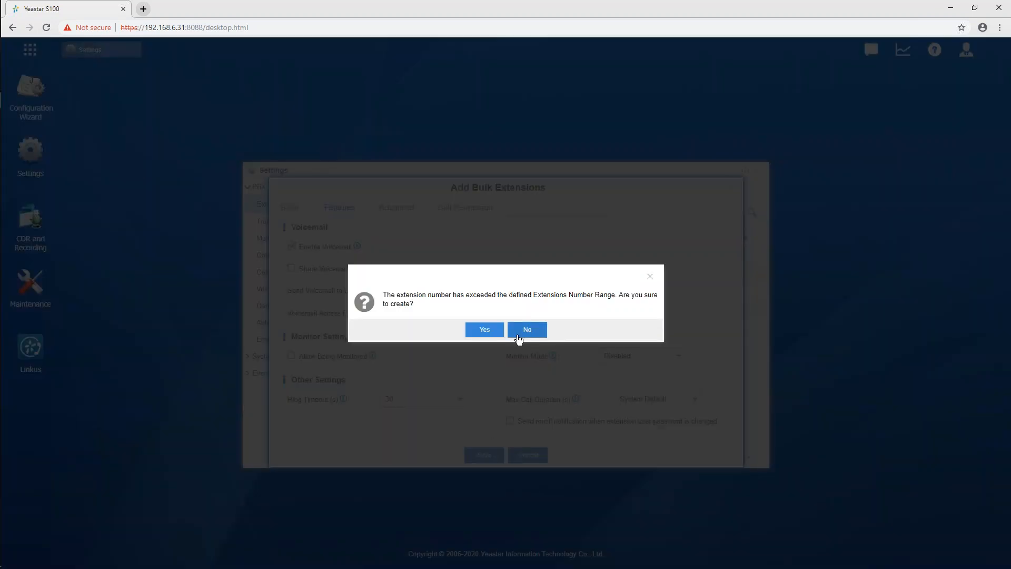
pyautogui.click(527, 331)
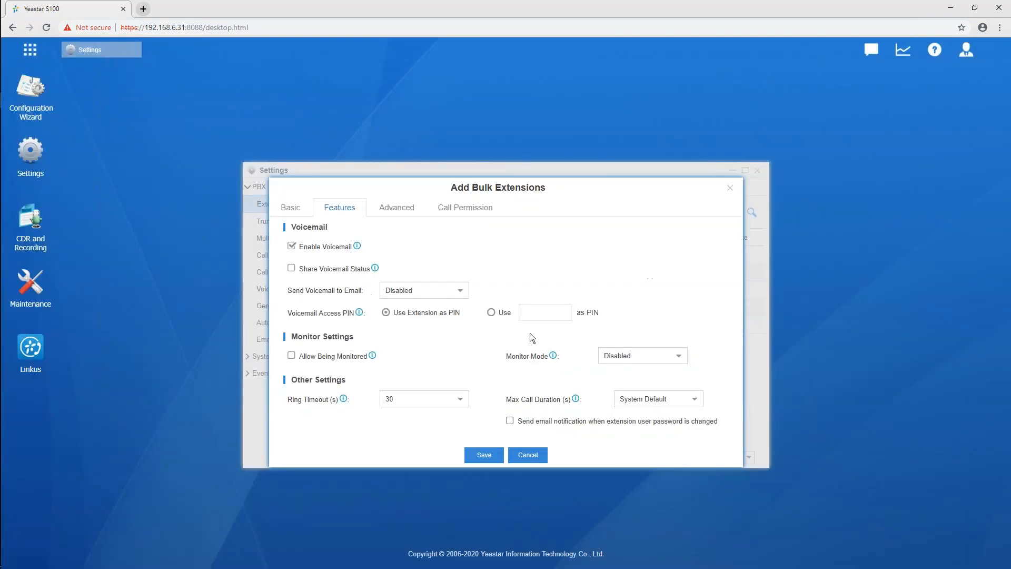
pyautogui.click(730, 188)
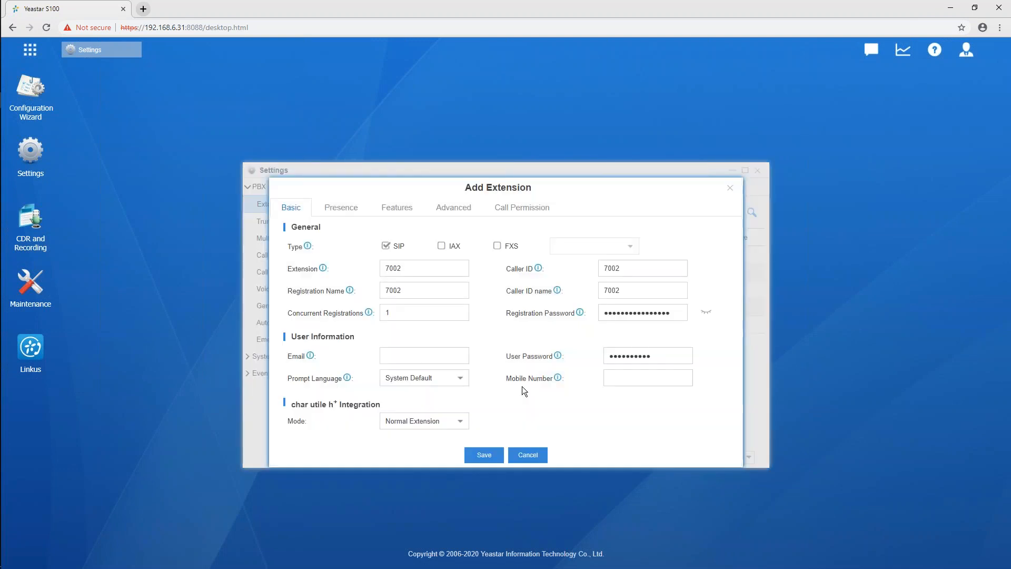
# Save a single new SIP extension 7002 with default settings, accept creating it outside the number range, and apply the changes
pyautogui.click(486, 456)
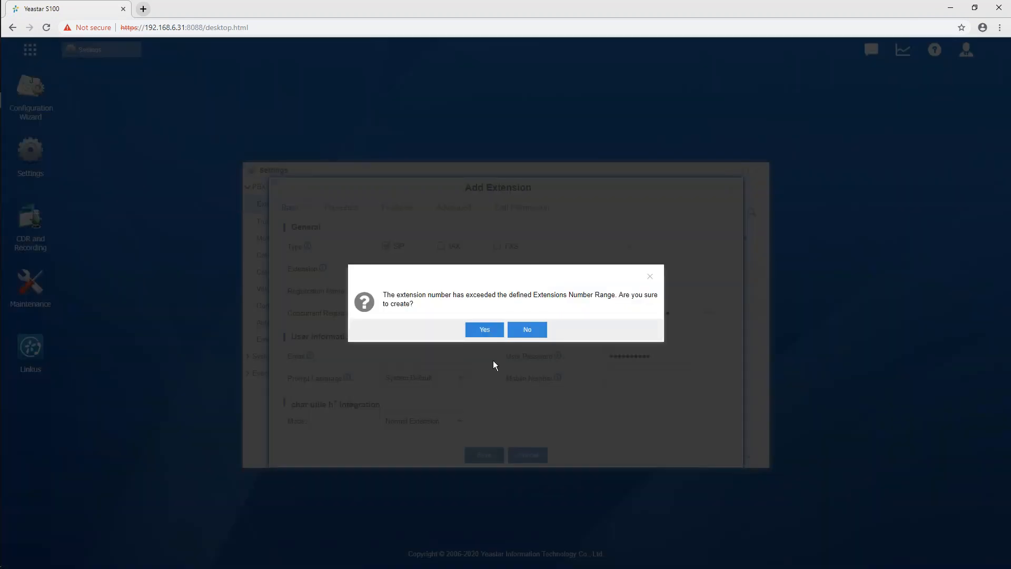
pyautogui.click(484, 330)
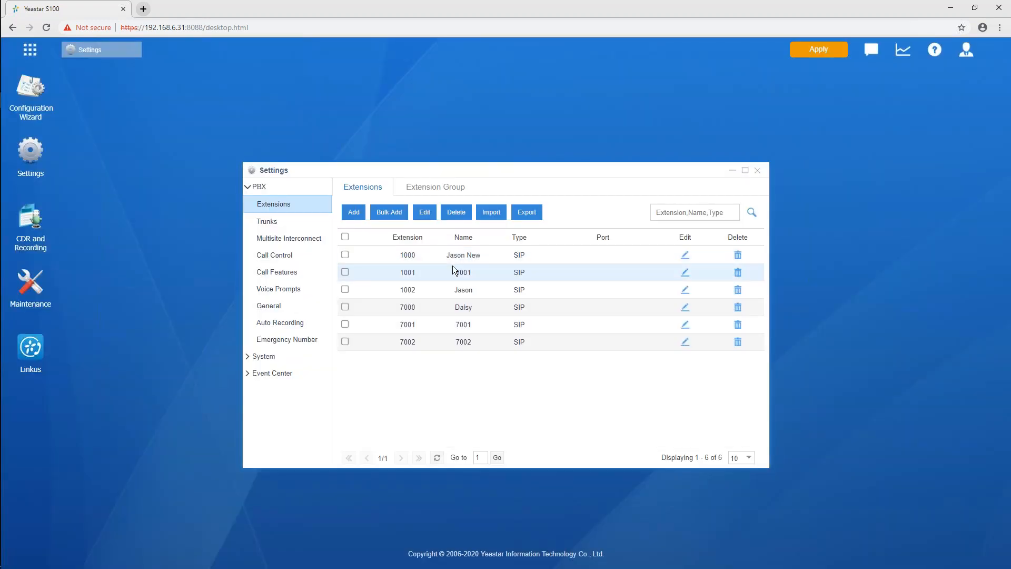
pyautogui.click(816, 53)
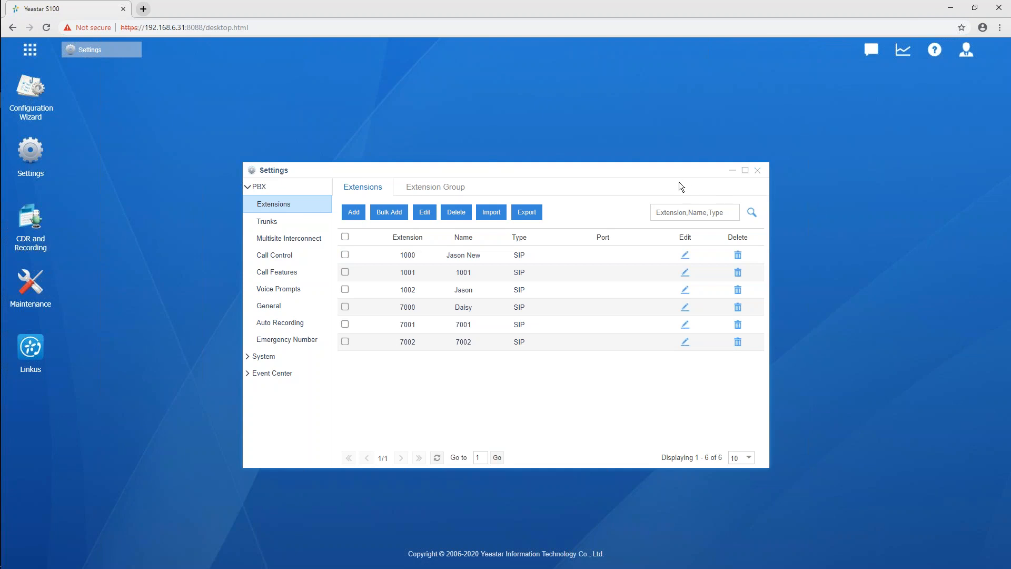
# Export the extensions to the Desktop as extension-30.12.0.7.csv and open the file in Excel
pyautogui.click(531, 213)
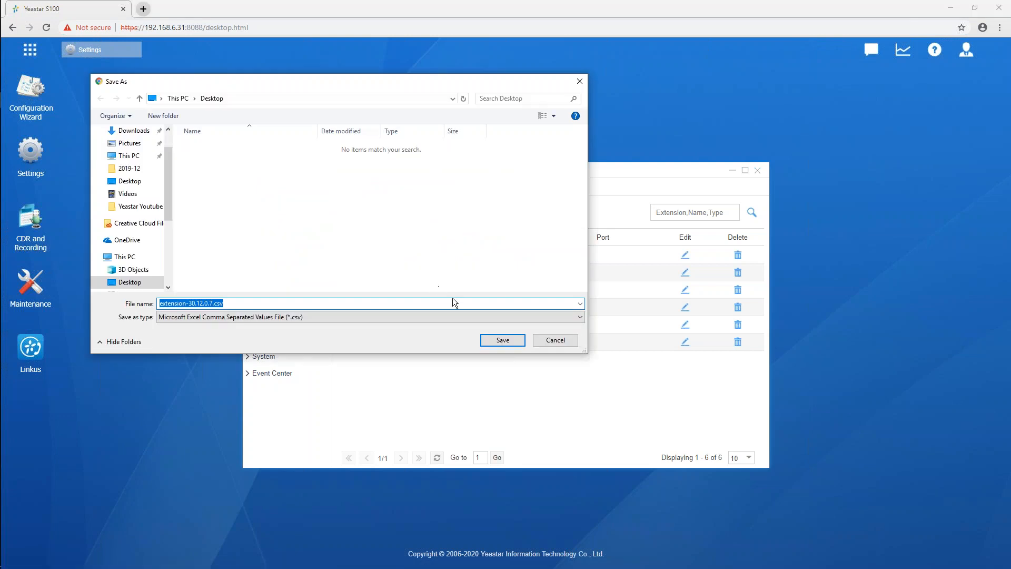
pyautogui.click(506, 341)
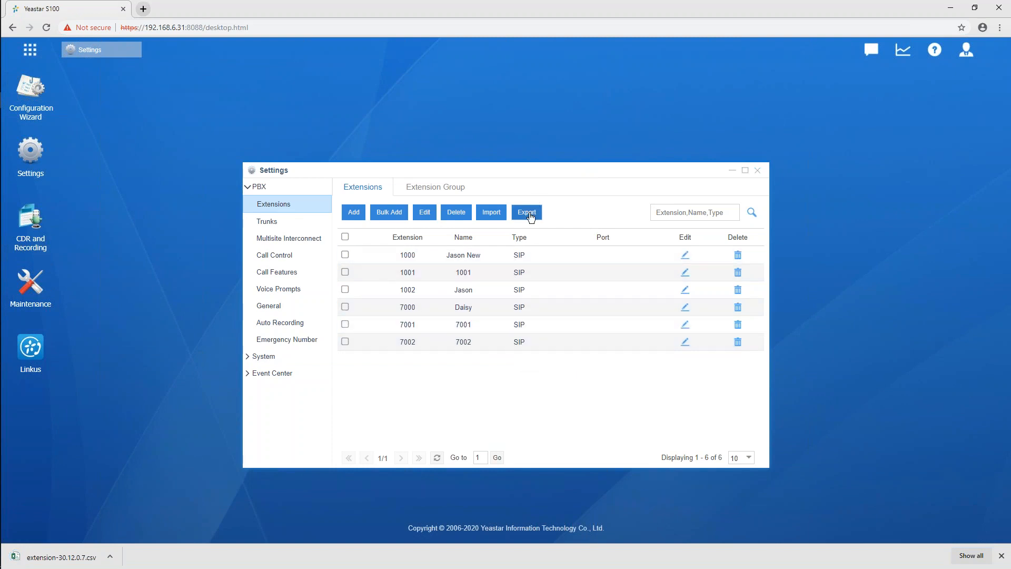
pyautogui.click(35, 558)
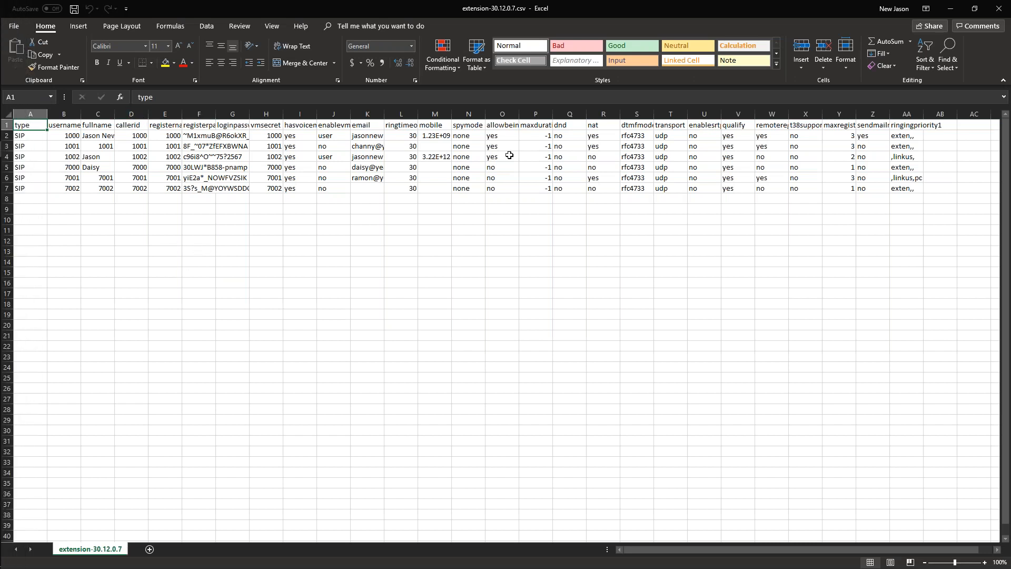
# Review the remaining columns of the exported extension list and close the workbook
pyautogui.moveTo(712, 549); pyautogui.dragTo(766, 547)
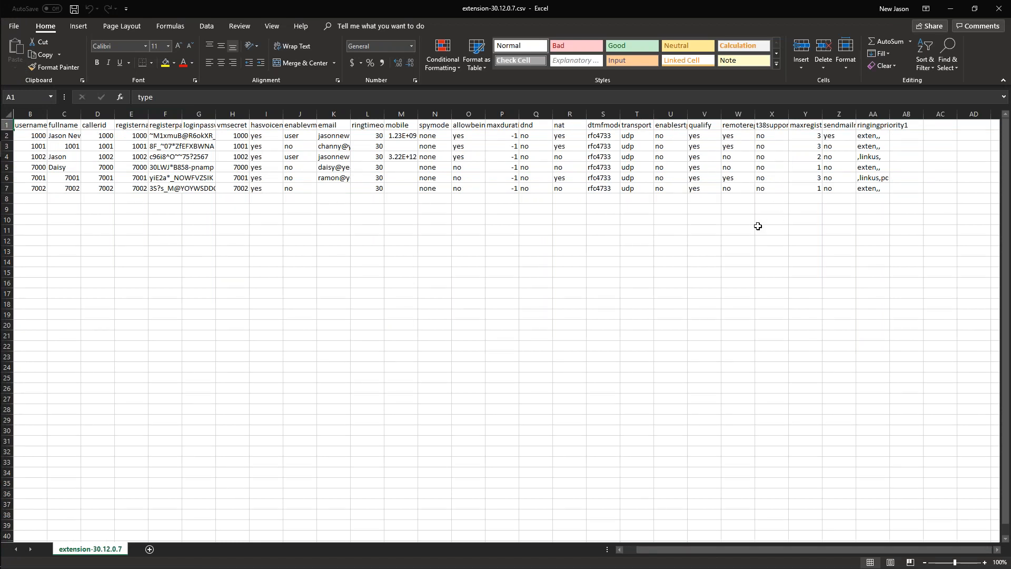
pyautogui.click(1007, 5)
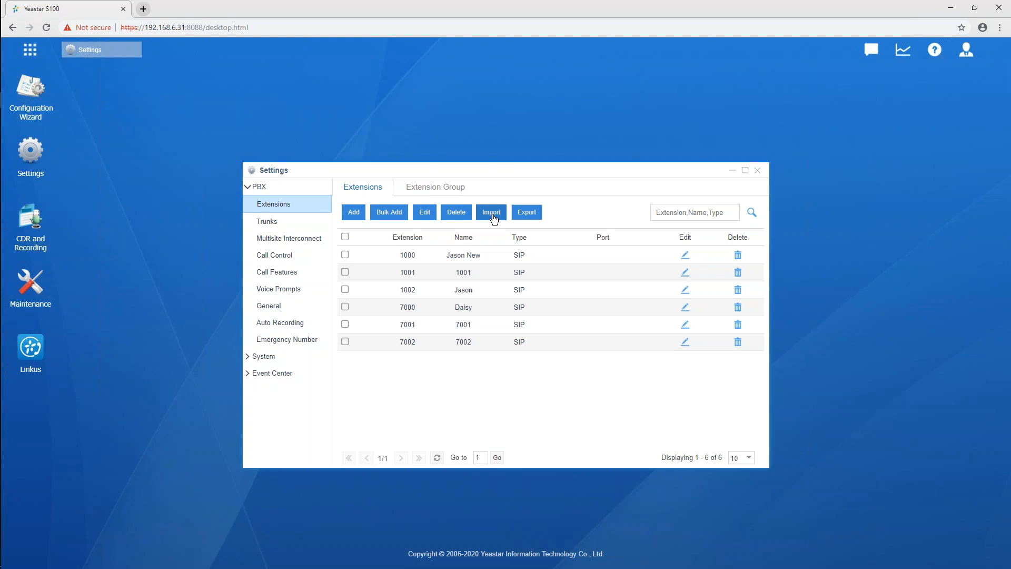
# Minimize the Settings window, look over the full list of available apps, and open the Linkus app
pyautogui.click(732, 170)
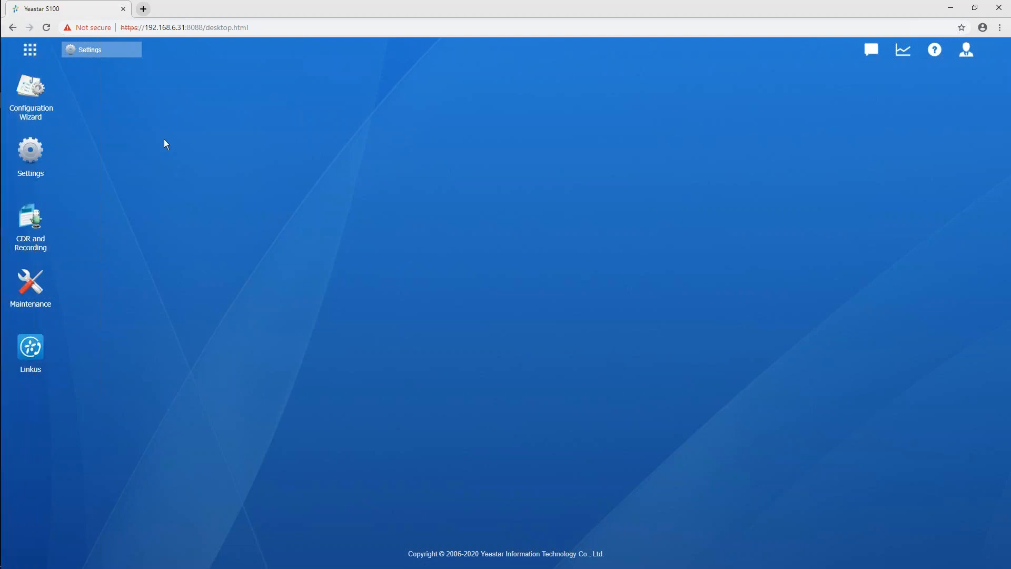
pyautogui.click(29, 50)
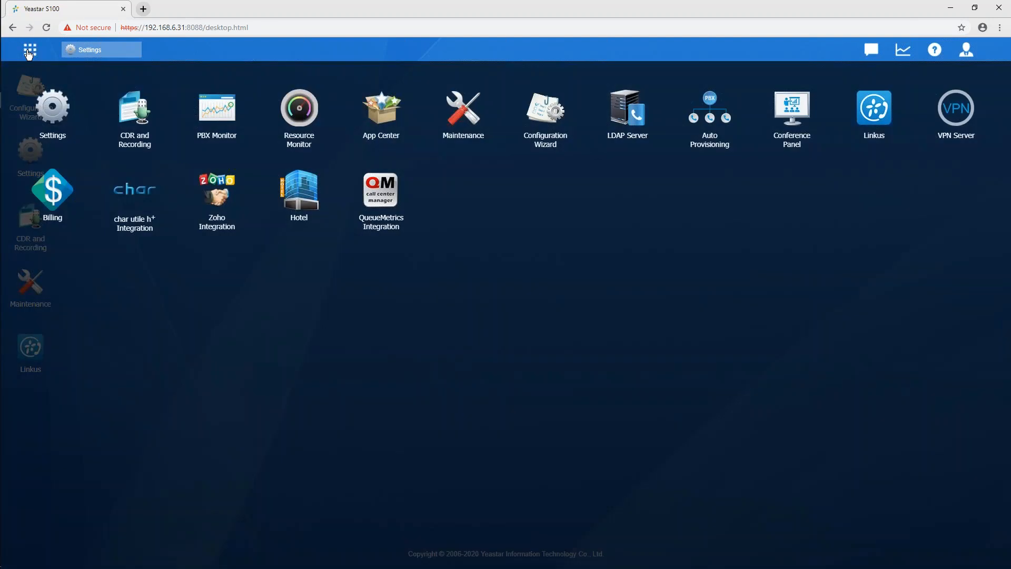
pyautogui.click(698, 241)
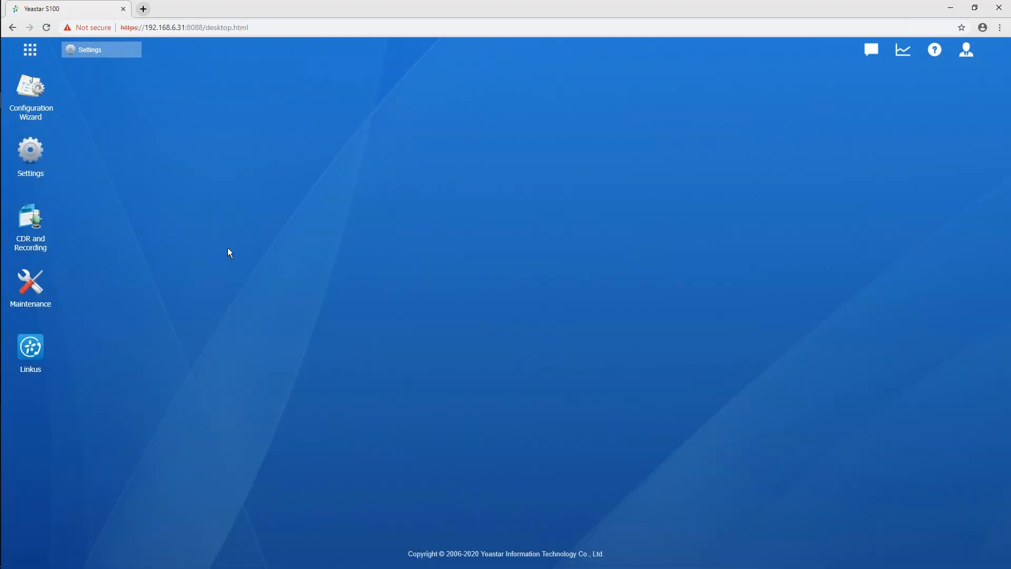
pyautogui.click(35, 348)
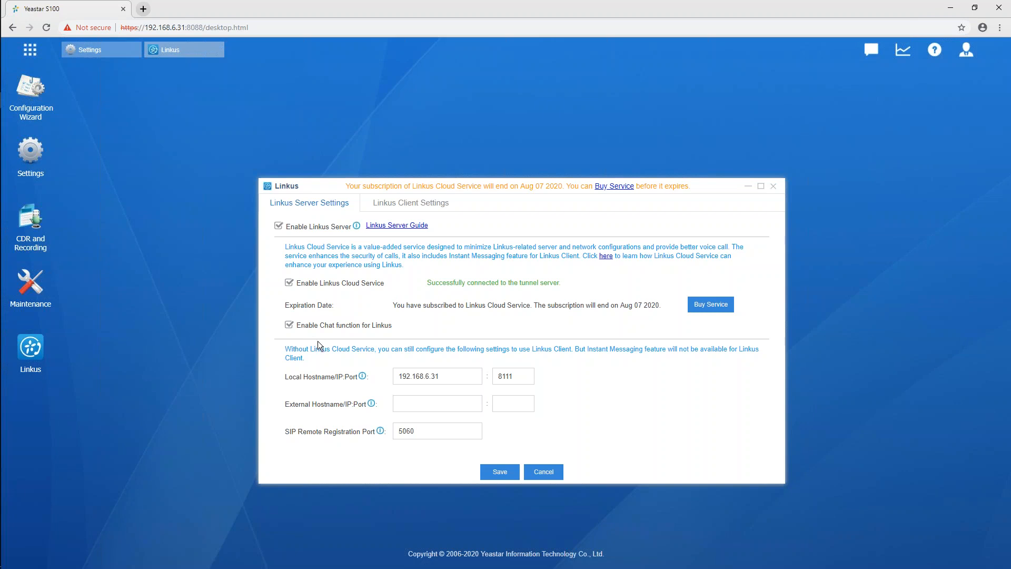
pyautogui.moveTo(313, 327); pyautogui.dragTo(385, 326)
pyautogui.click(391, 326)
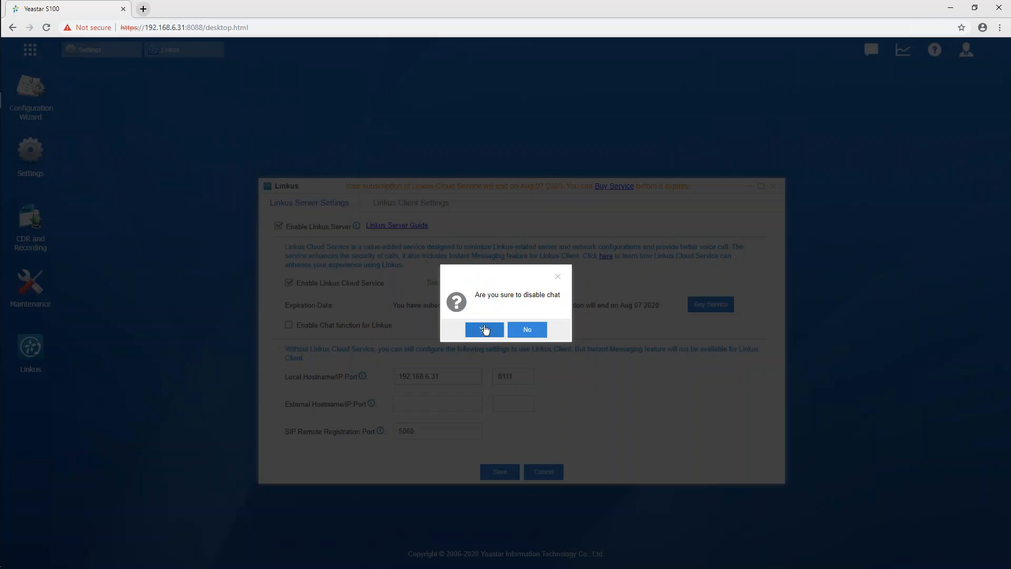
pyautogui.click(524, 330)
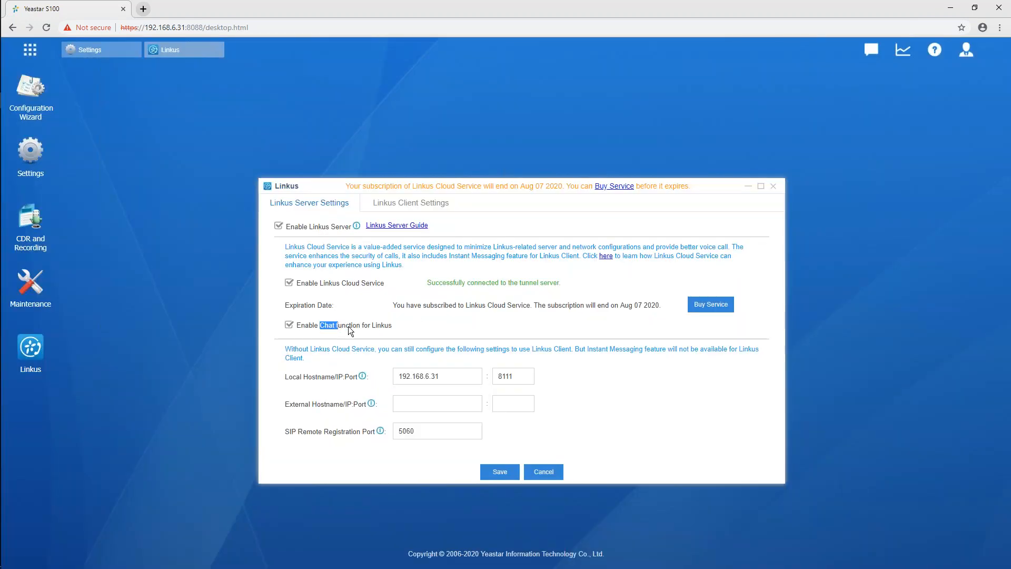
pyautogui.click(365, 328)
pyautogui.click(524, 331)
pyautogui.moveTo(320, 328); pyautogui.dragTo(393, 329)
pyautogui.click(525, 330)
# Review the Linkus server's local hostname and port, external hostname and port, and SIP remote registration port
pyautogui.click(468, 377)
pyautogui.doubleClick(459, 377)
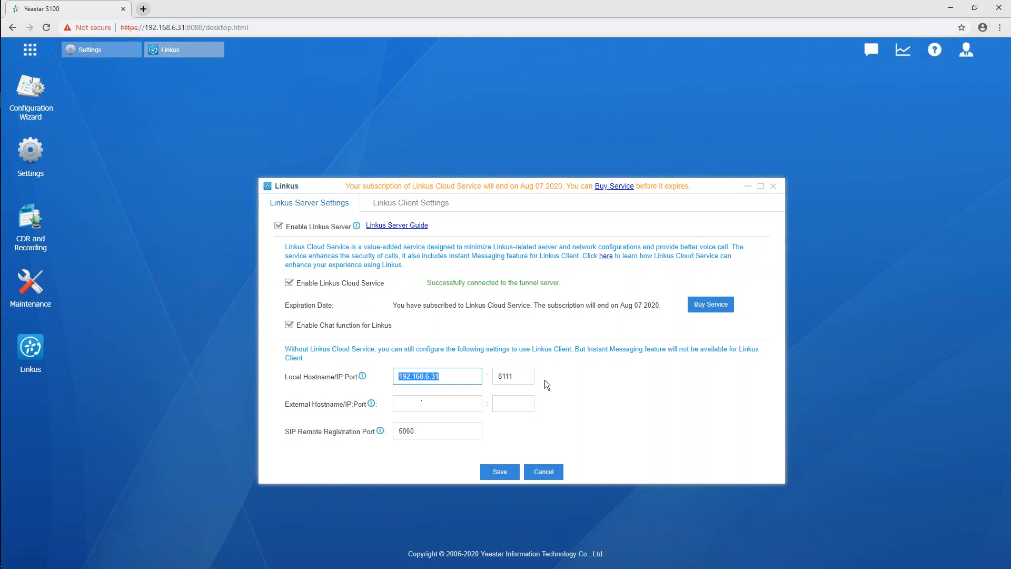
pyautogui.doubleClick(528, 376)
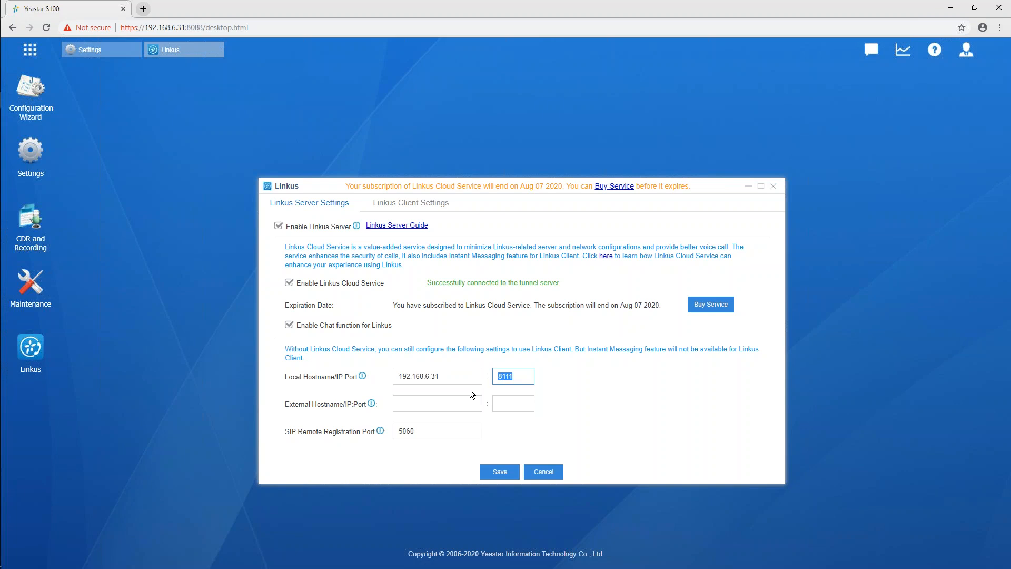
pyautogui.click(525, 402)
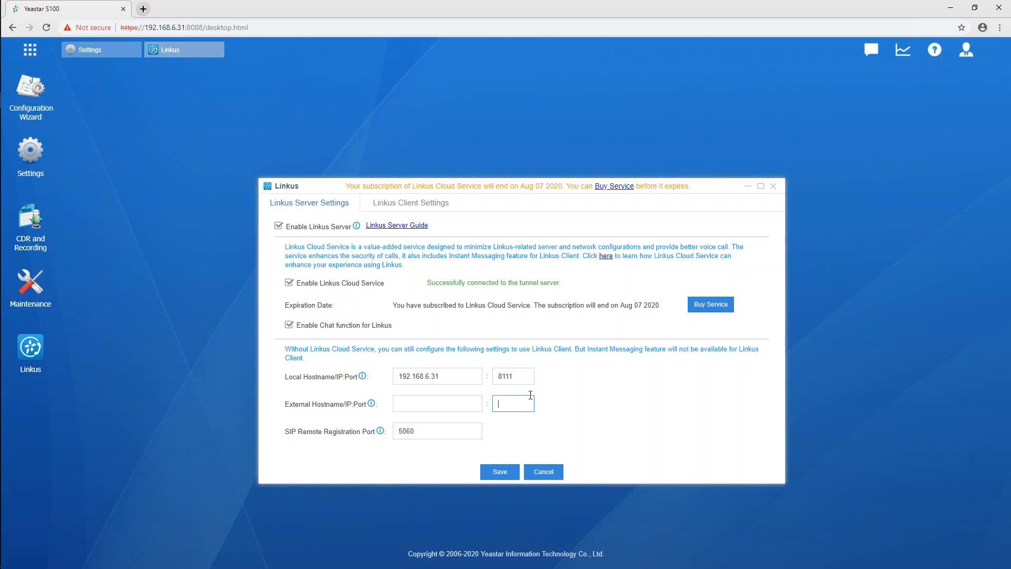
pyautogui.click(462, 404)
pyautogui.click(513, 404)
pyautogui.moveTo(431, 432); pyautogui.dragTo(365, 433)
# Open the Linkus client settings, read through the login email template, and close it without saving
pyautogui.click(430, 208)
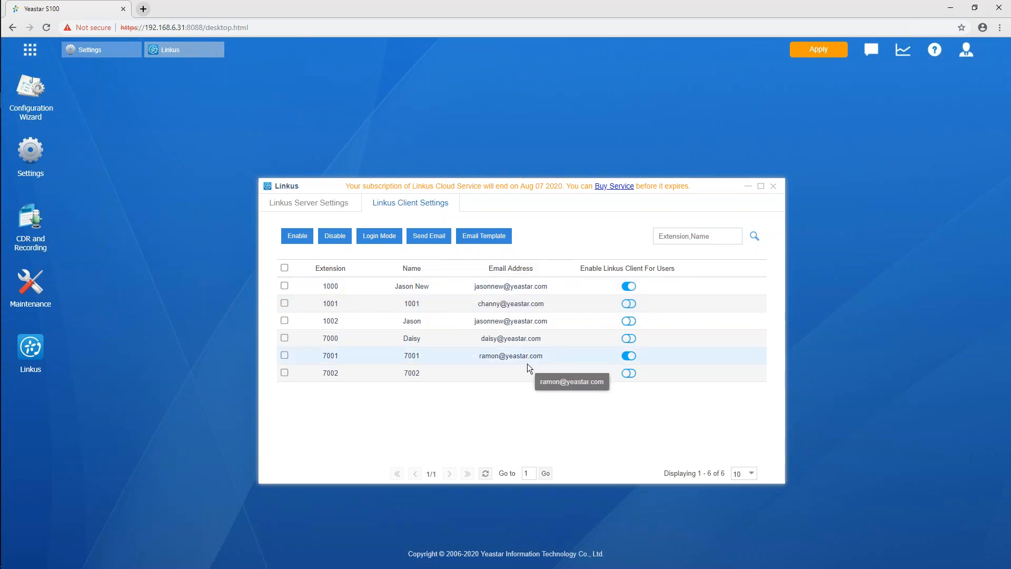
pyautogui.click(479, 239)
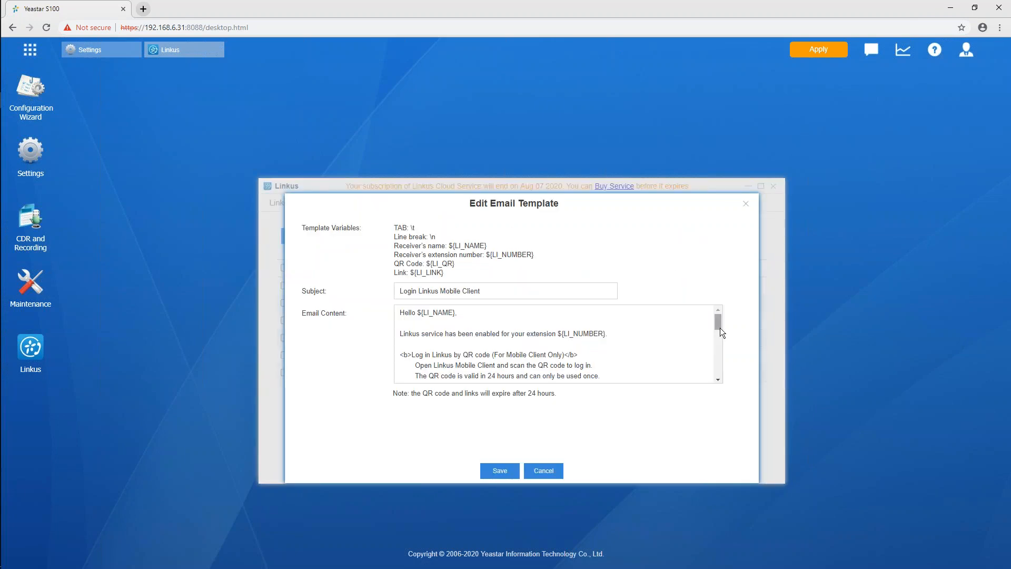
pyautogui.moveTo(719, 325); pyautogui.dragTo(720, 335)
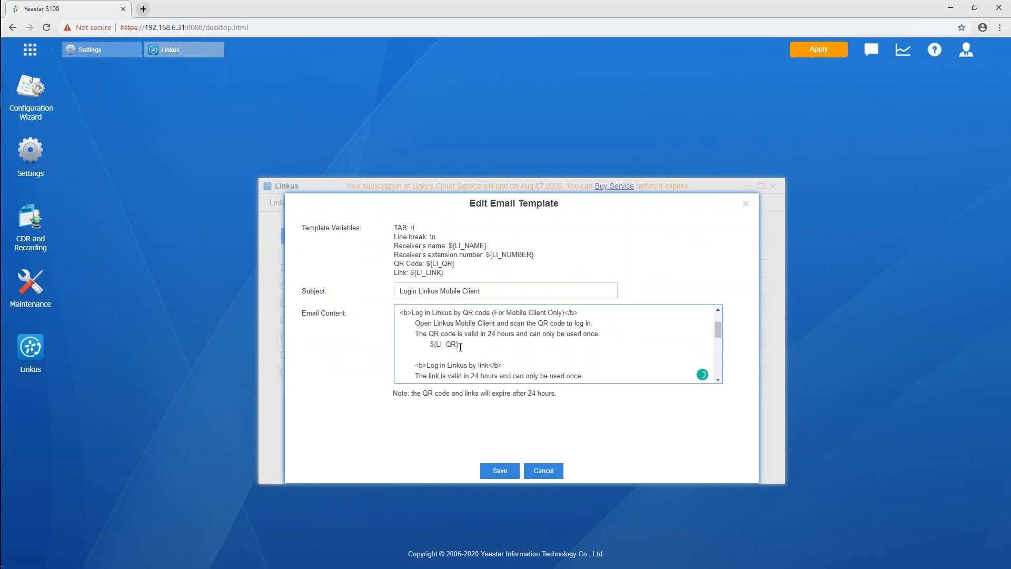
pyautogui.scroll(-2, 719, 350)
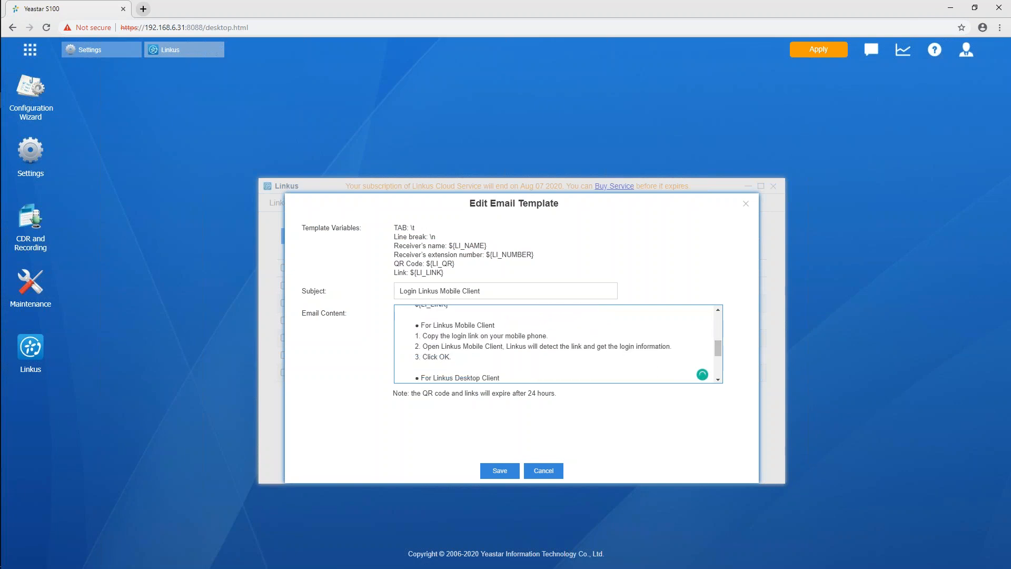
pyautogui.scroll(-3, 648, 353)
pyautogui.scroll(5, 662, 355)
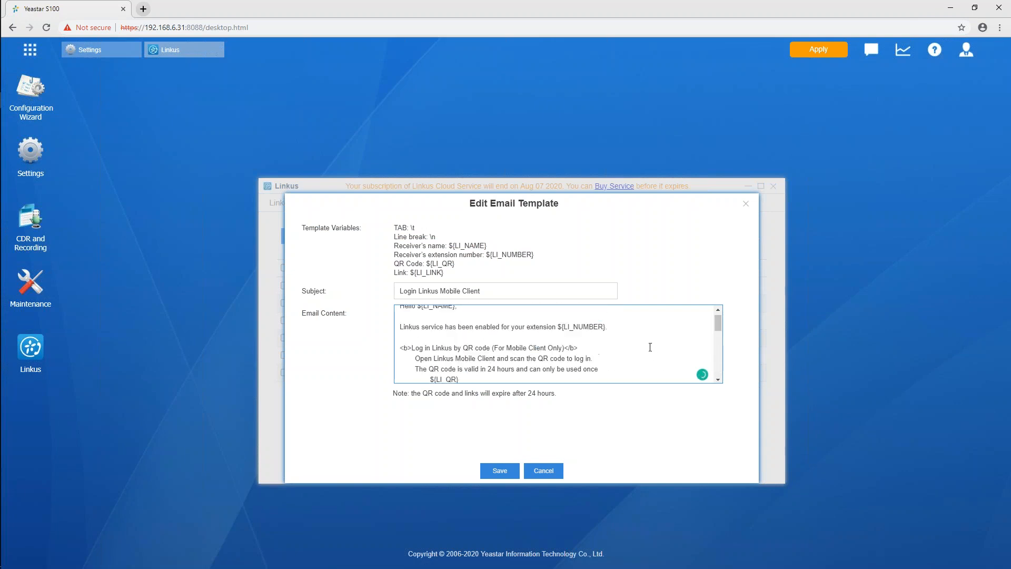
pyautogui.click(746, 204)
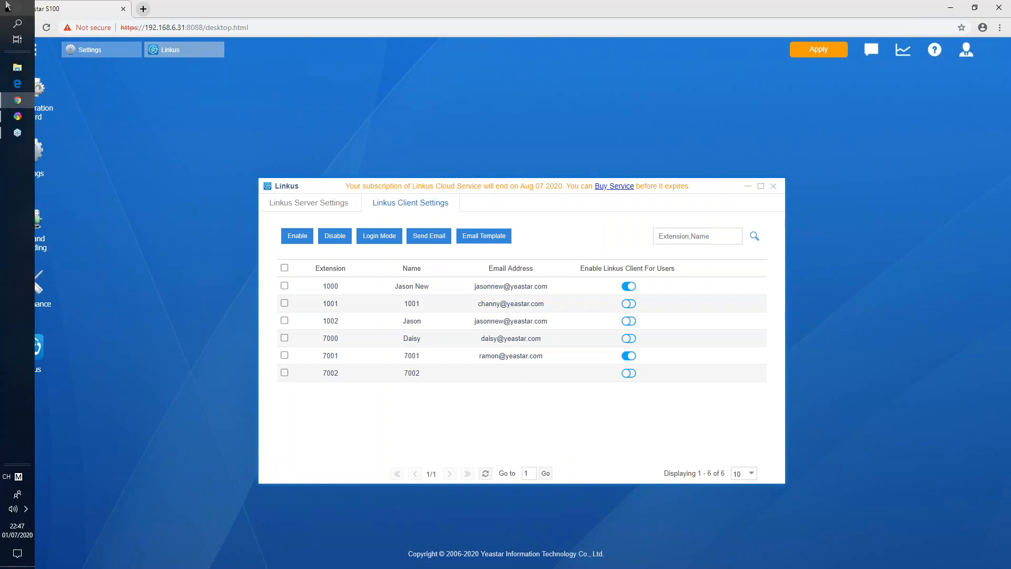
# Launch the Linkus desktop client from Windows
pyautogui.click(7, 6)
pyautogui.scroll(-5, 138, 129)
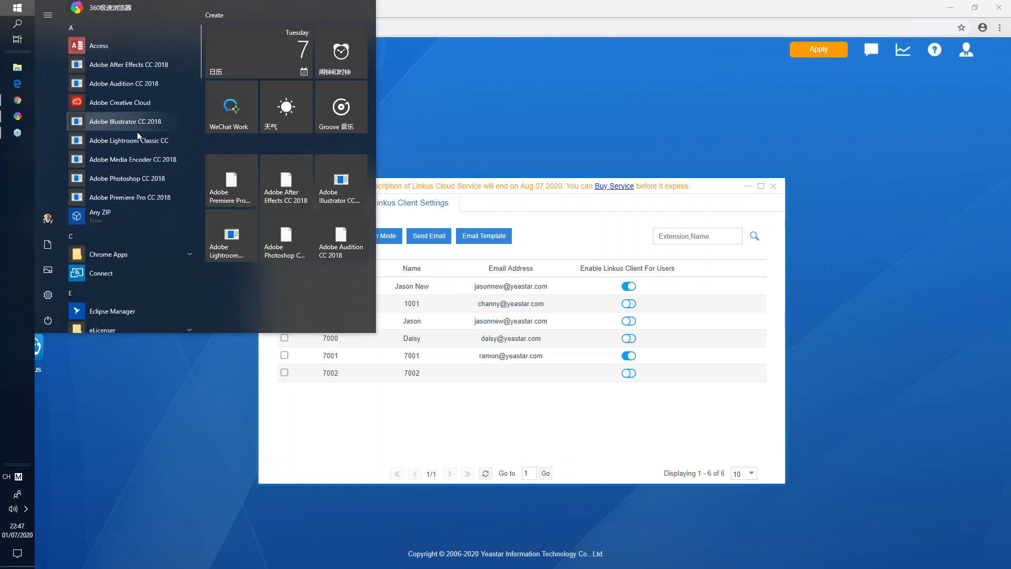
pyautogui.scroll(-4, 135, 131)
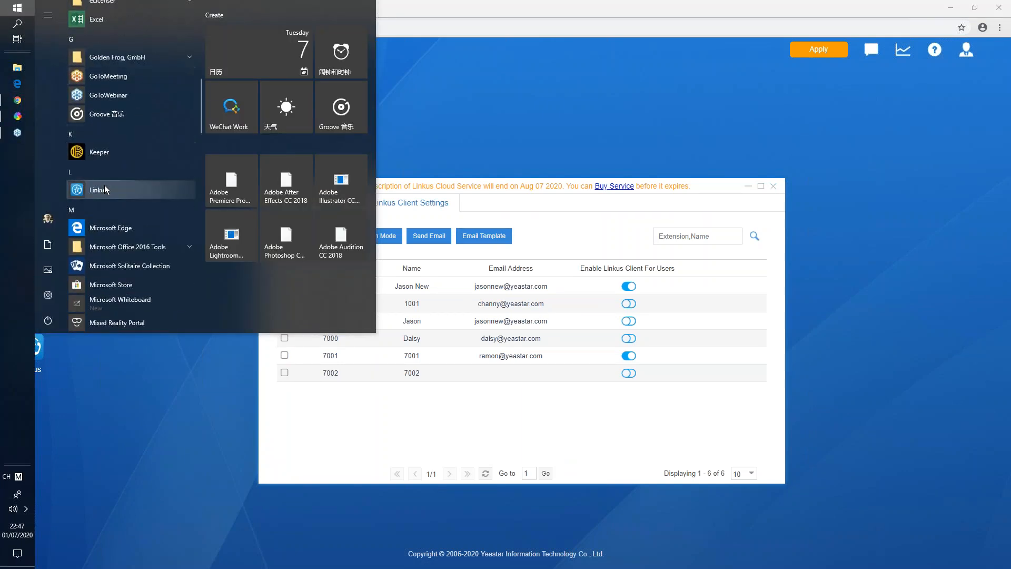
pyautogui.click(97, 191)
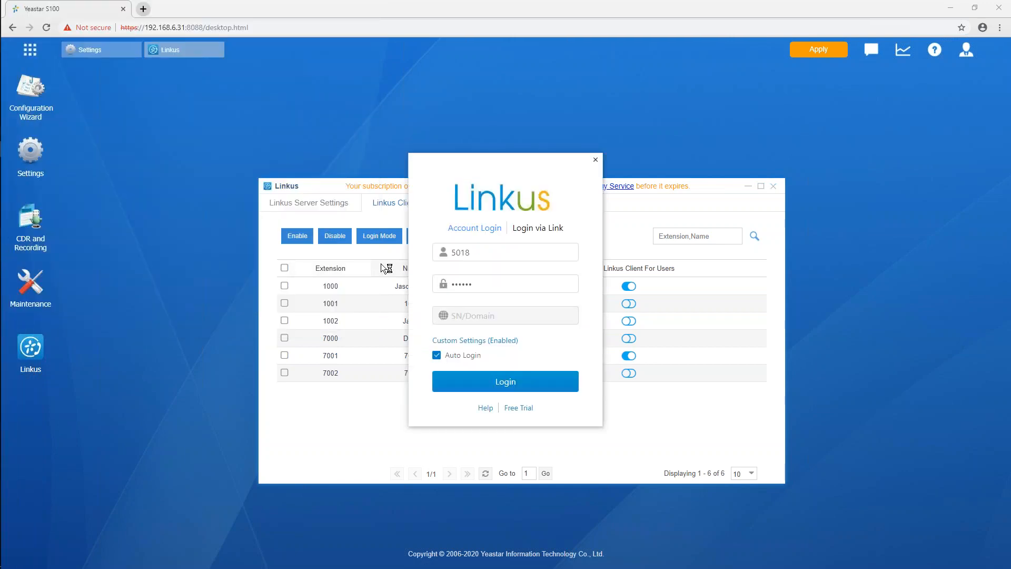
# Replace the saved Linkus login credentials with the account's e-mail address as username and the account password
pyautogui.doubleClick(510, 253)
pyautogui.press('BackSpace')
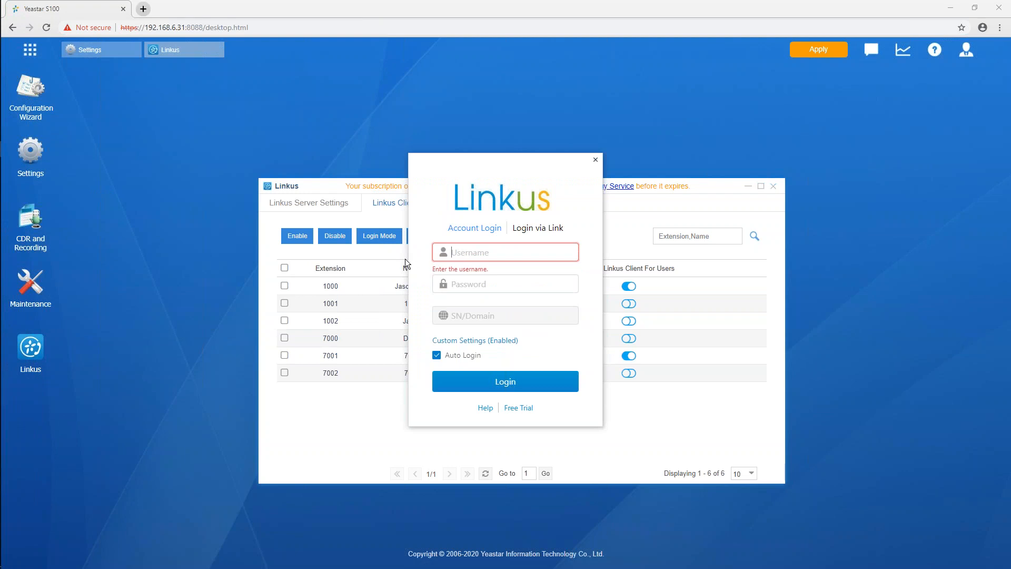
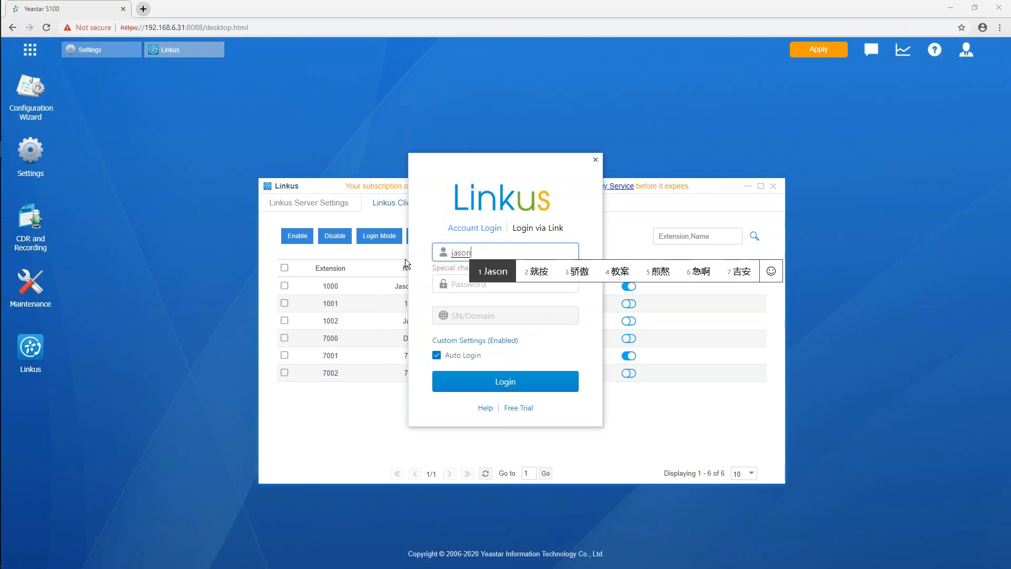
pyautogui.press('Return')
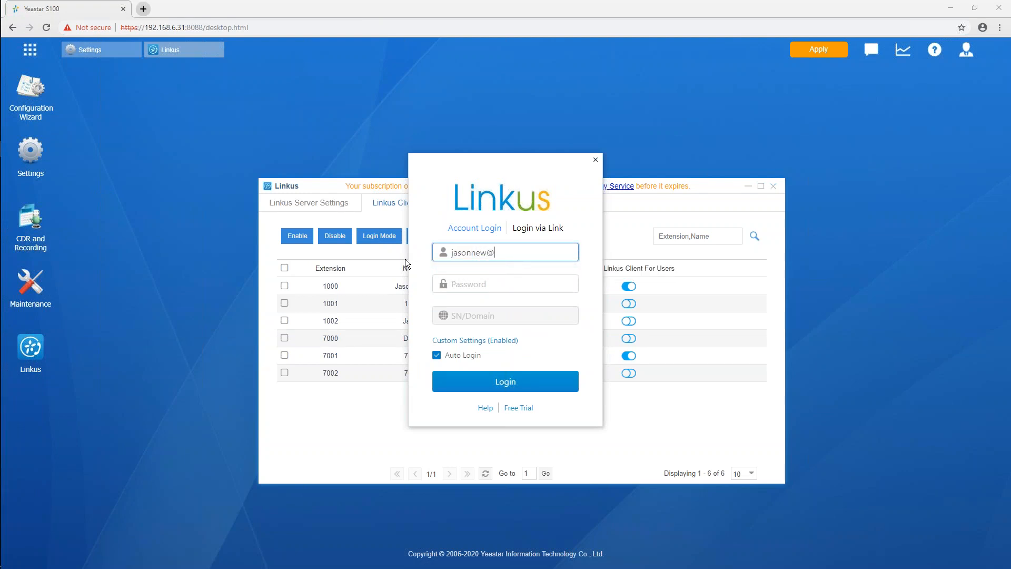
pyautogui.click(538, 284)
pyautogui.write('••••••••')
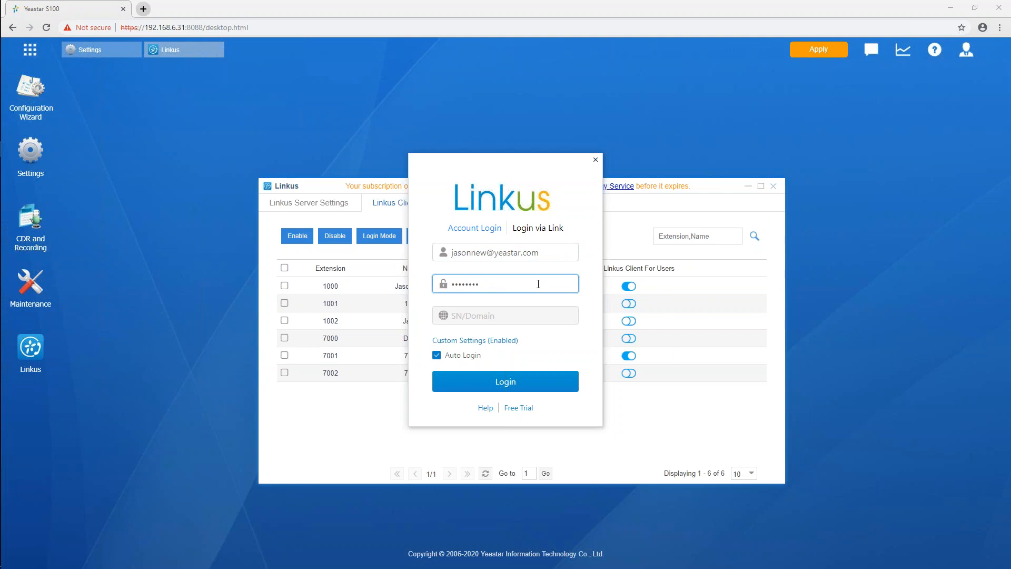
# Disable the custom server settings for the Linkus login and save
pyautogui.click(456, 341)
pyautogui.click(439, 310)
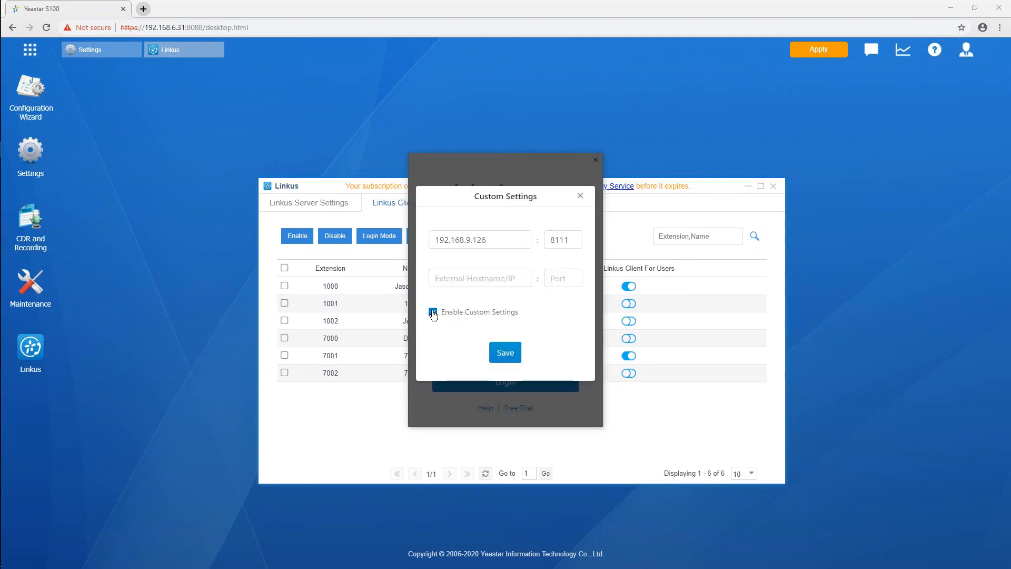
pyautogui.click(505, 347)
# Enter the server's domain as the SN/Domain and log in to the Linkus client
pyautogui.click(491, 314)
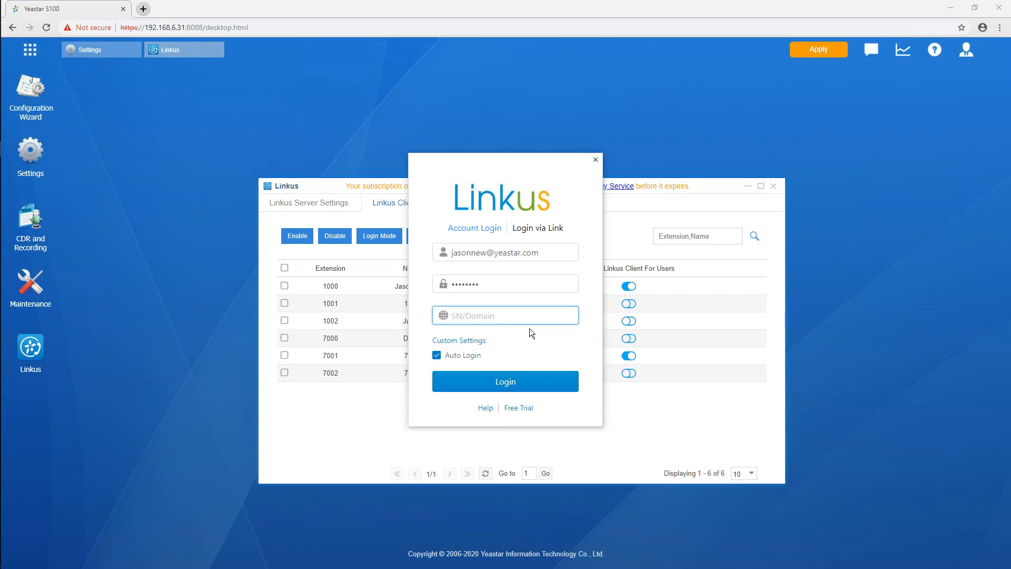
pyautogui.write('ys.cn.yeastarcloud.com')
pyautogui.press('Return')
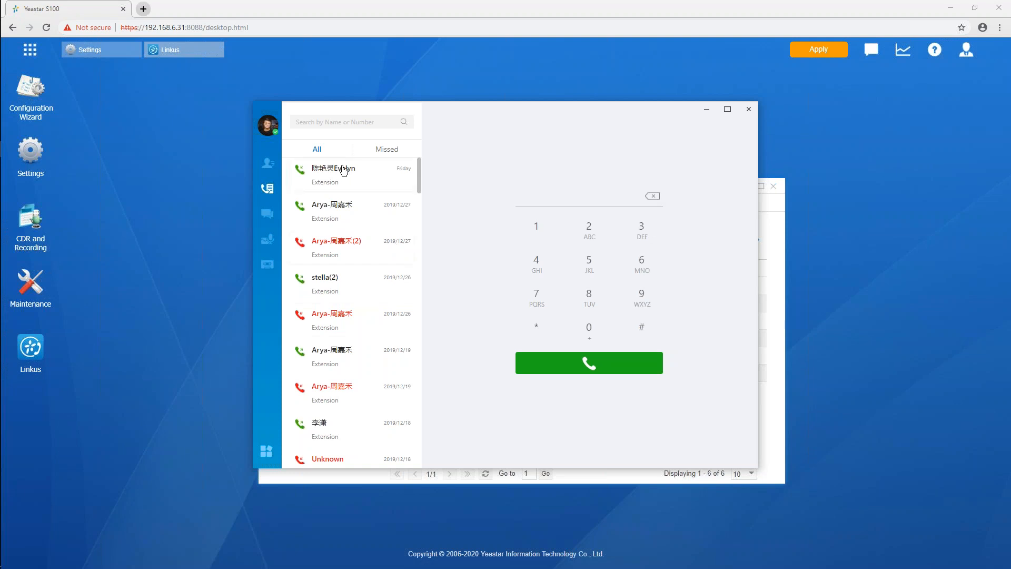
# Look through the missed calls, contacts and chat sections, open the member picker for a new chat, and cancel it
pyautogui.click(394, 150)
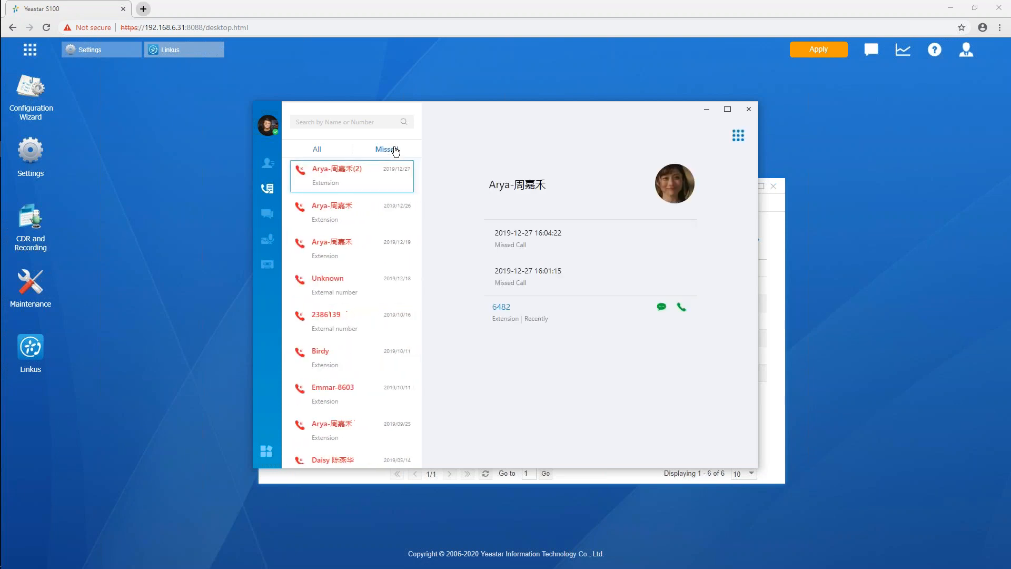
pyautogui.click(268, 164)
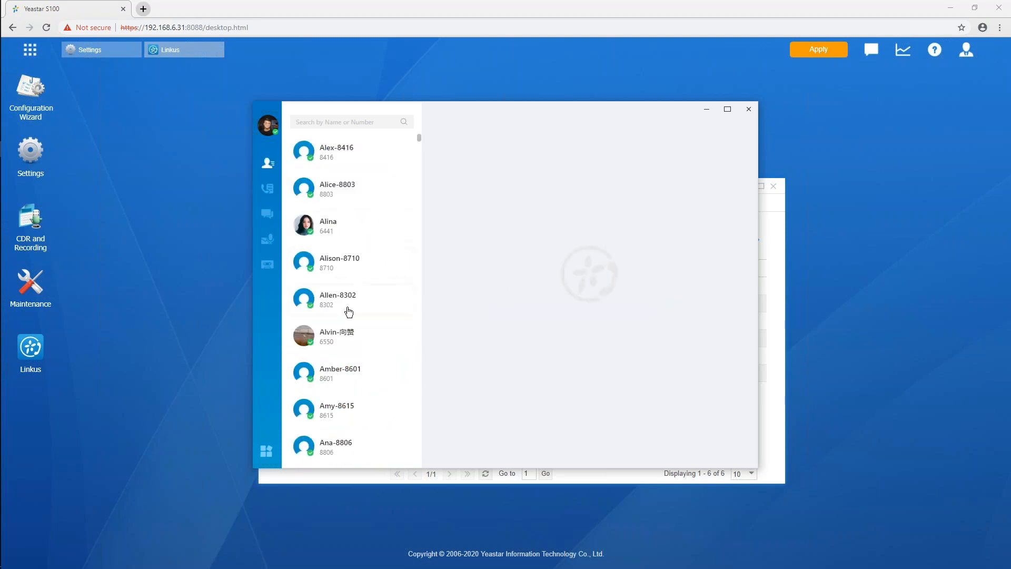
pyautogui.click(269, 216)
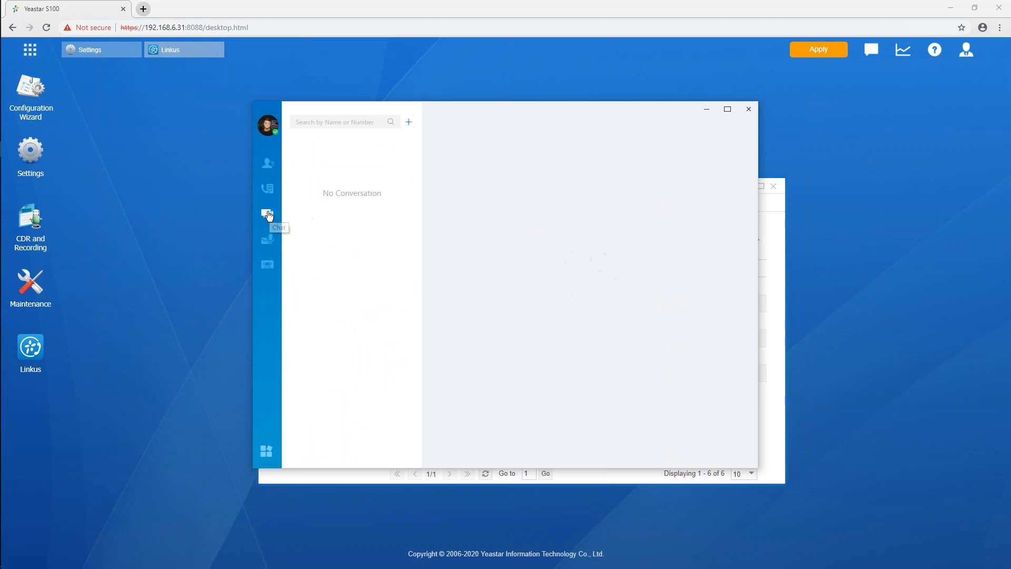
pyautogui.click(411, 125)
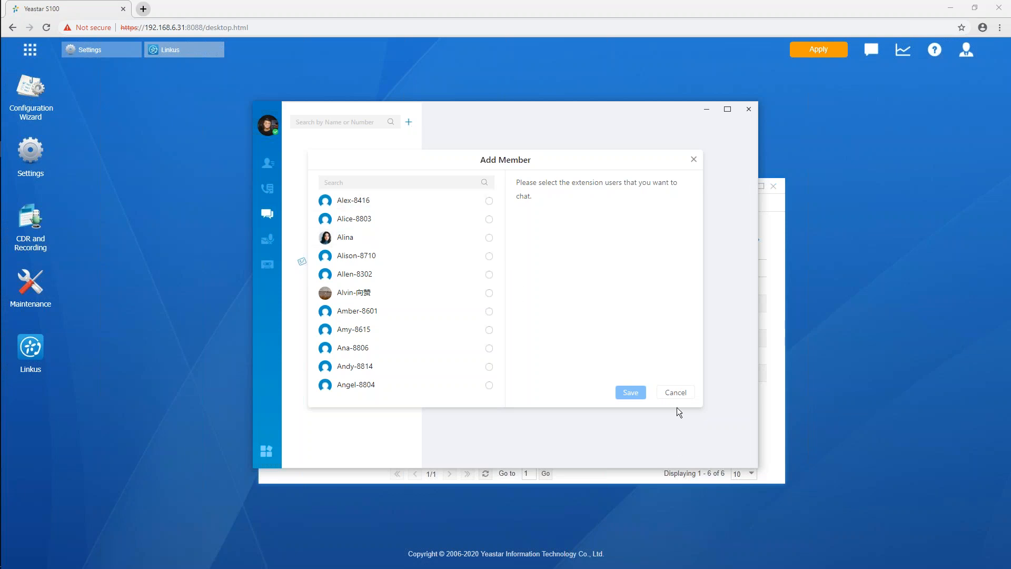
pyautogui.click(677, 394)
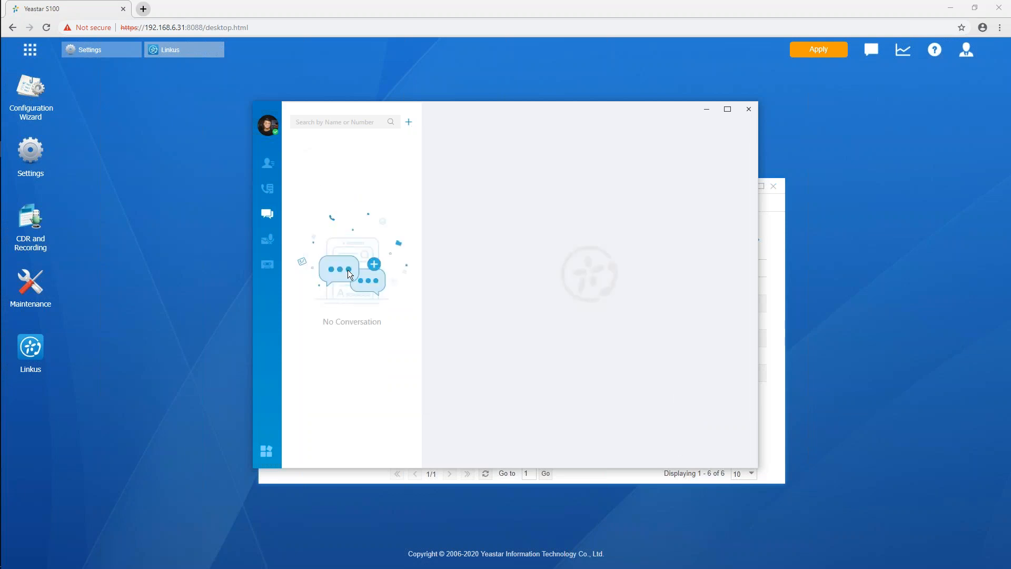
# View the voicemail and recordings sections in the Linkus client and open the recording dated 2018-12-19
pyautogui.click(269, 243)
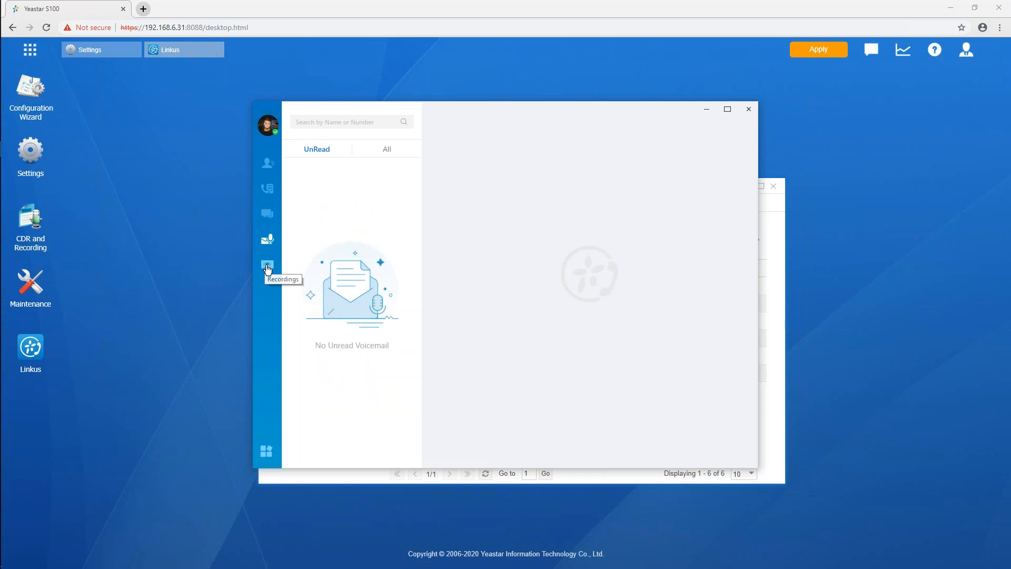
pyautogui.click(266, 266)
pyautogui.click(361, 197)
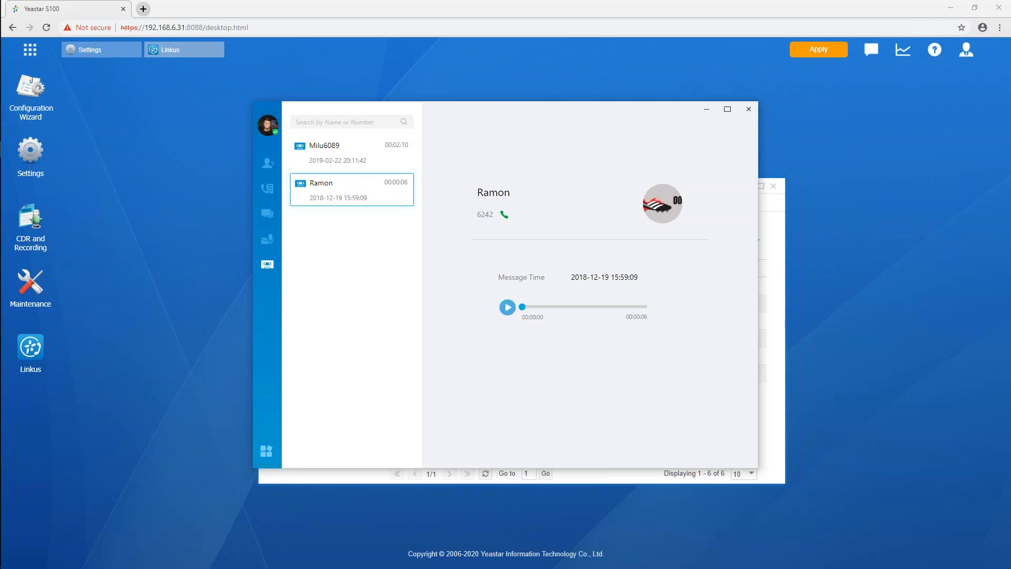
# Examine the Linkus client's CRM Integration settings and available integration plug-ins, and close the dialog without changes
pyautogui.click(267, 454)
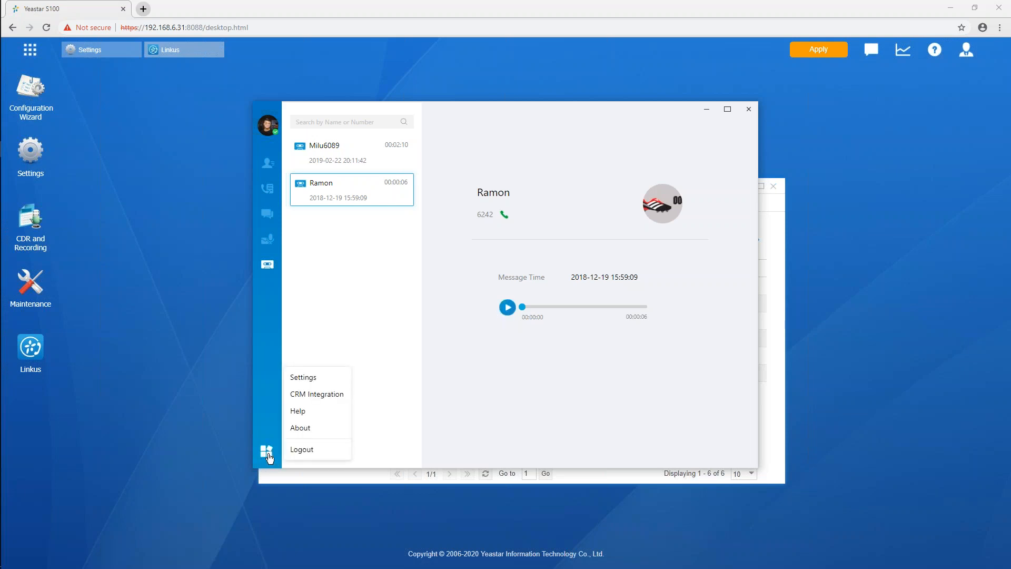
pyautogui.click(320, 399)
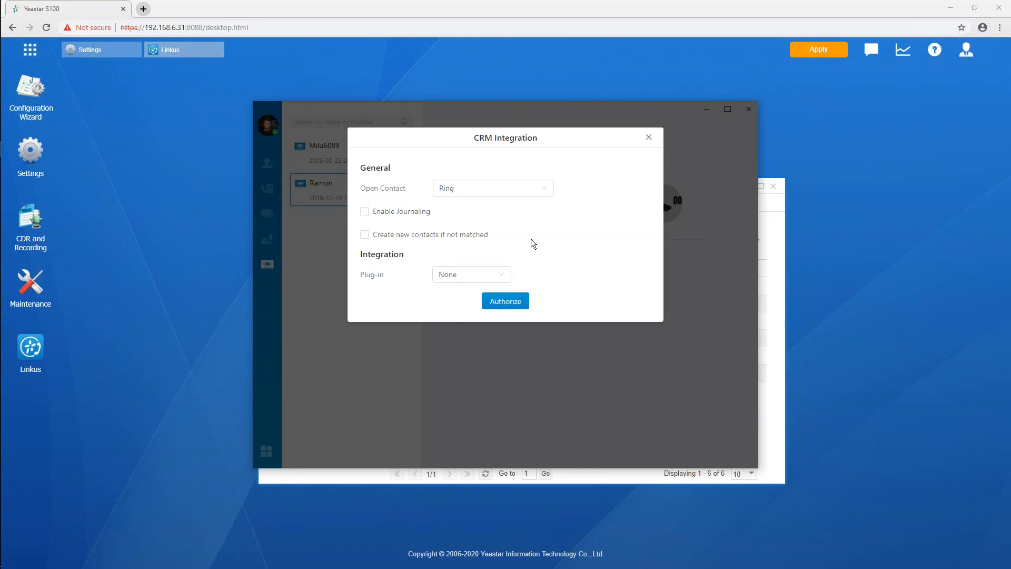
pyautogui.click(500, 275)
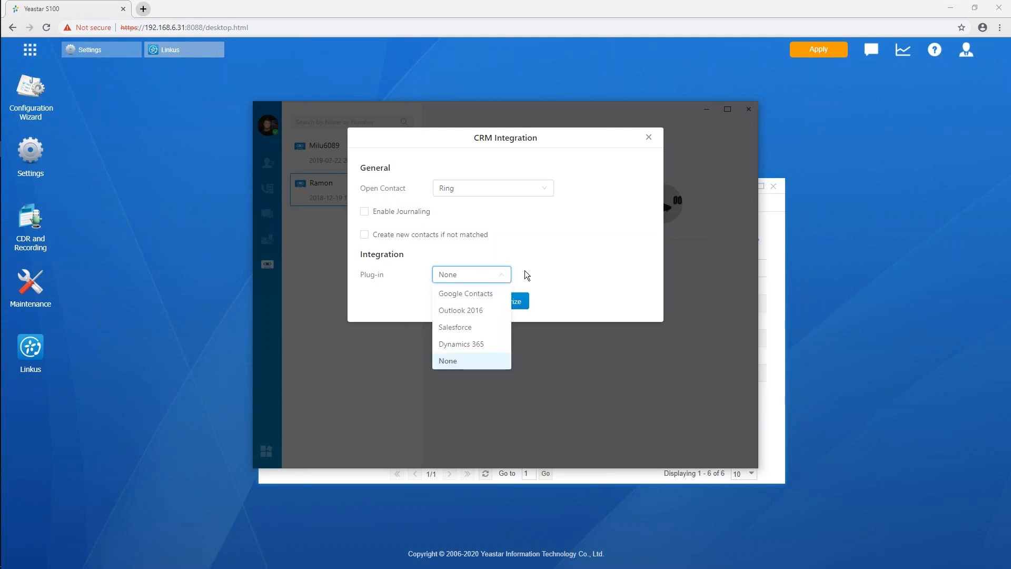
pyautogui.click(605, 238)
pyautogui.click(649, 137)
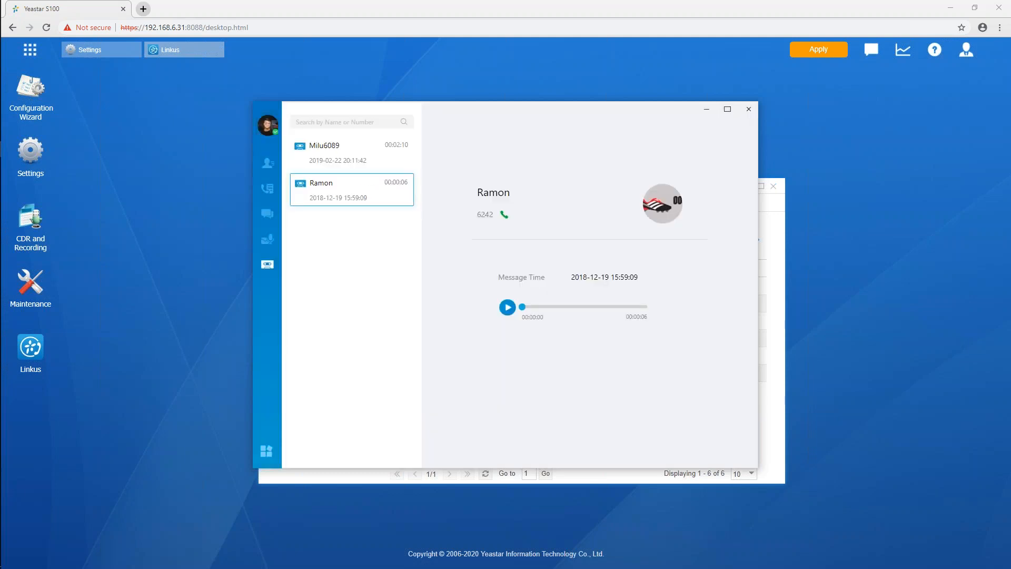
# Minimise both Linkus windows, open Auto Provisioning on the PBX web desktop, and scan the network for phones
pyautogui.click(707, 109)
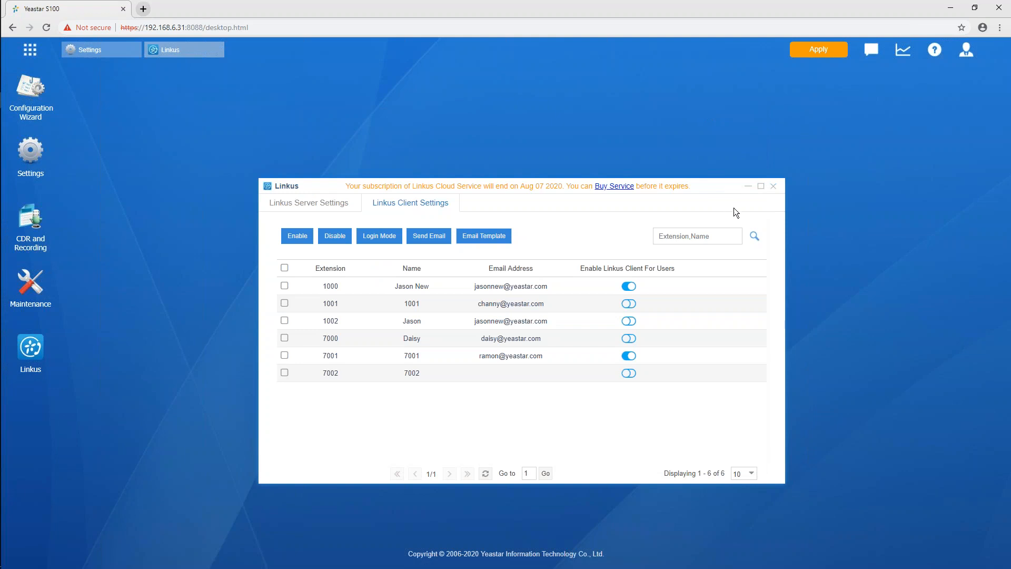
pyautogui.click(748, 187)
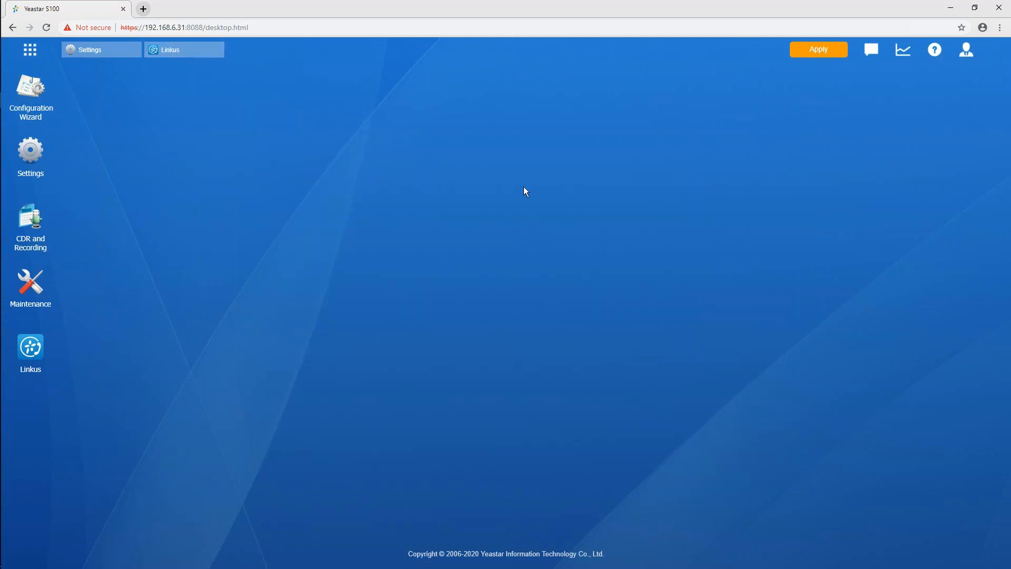
pyautogui.click(30, 51)
pyautogui.click(714, 118)
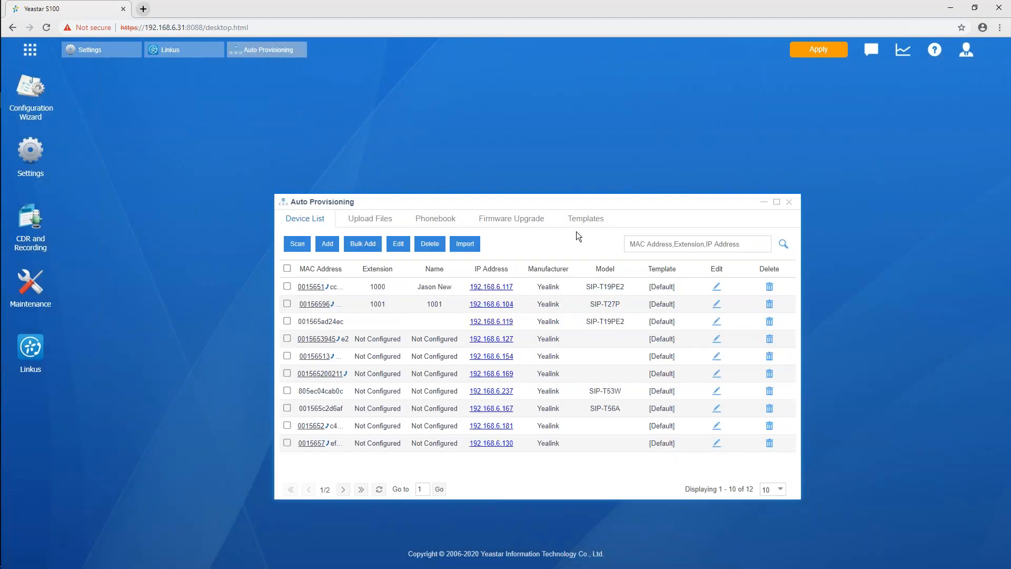
pyautogui.moveTo(611, 197)
pyautogui.mouseDown()
pyautogui.moveTo(583, 134)
pyautogui.moveTo(575, 137)
pyautogui.mouseUp()
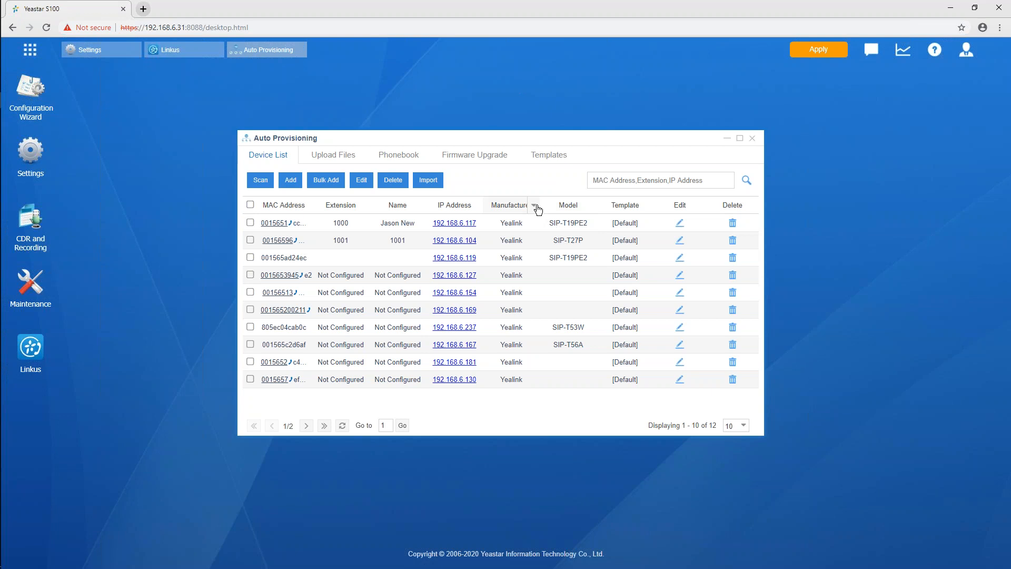
pyautogui.click(262, 180)
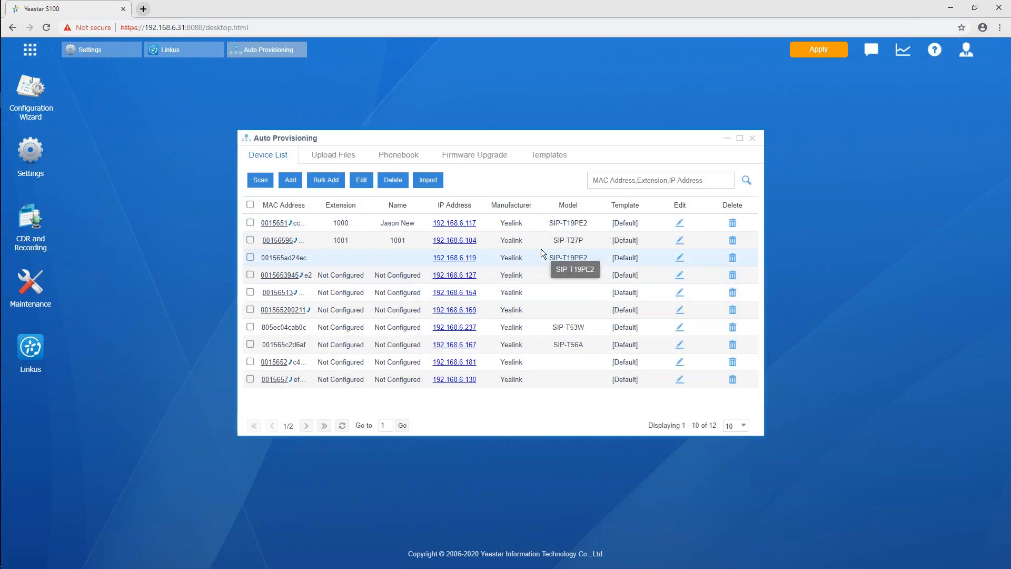
# Select the Yealink SIP-T19PE2 phones at 192.168.6.117 and 192.168.6.119 and open them for bulk editing
pyautogui.click(250, 223)
pyautogui.click(250, 257)
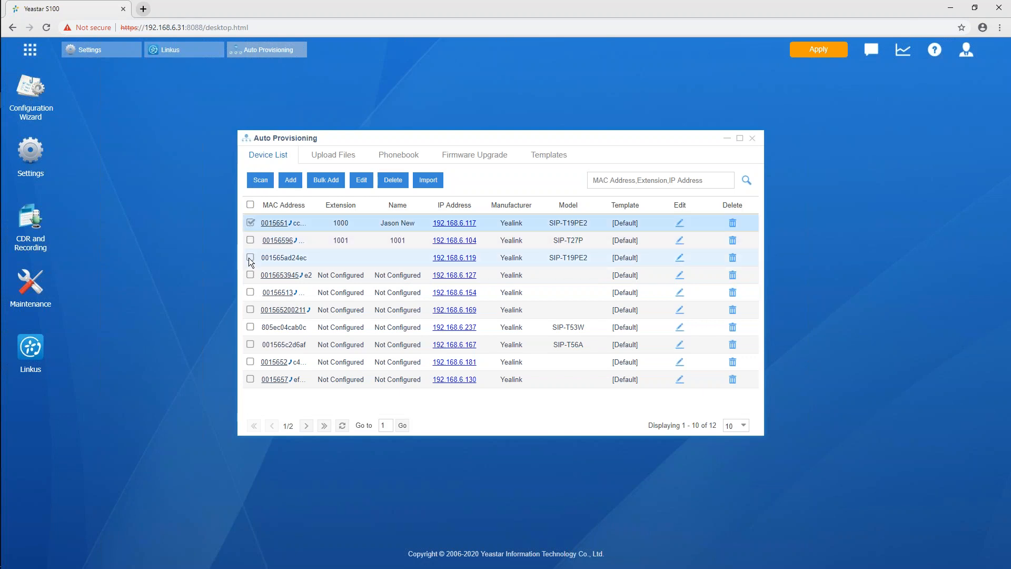
pyautogui.click(365, 181)
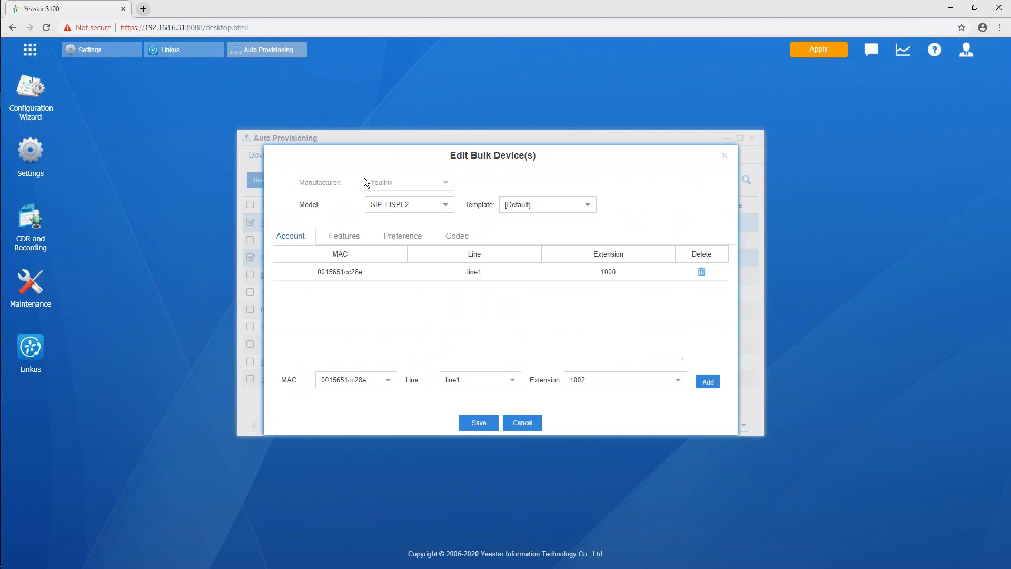
pyautogui.click(387, 385)
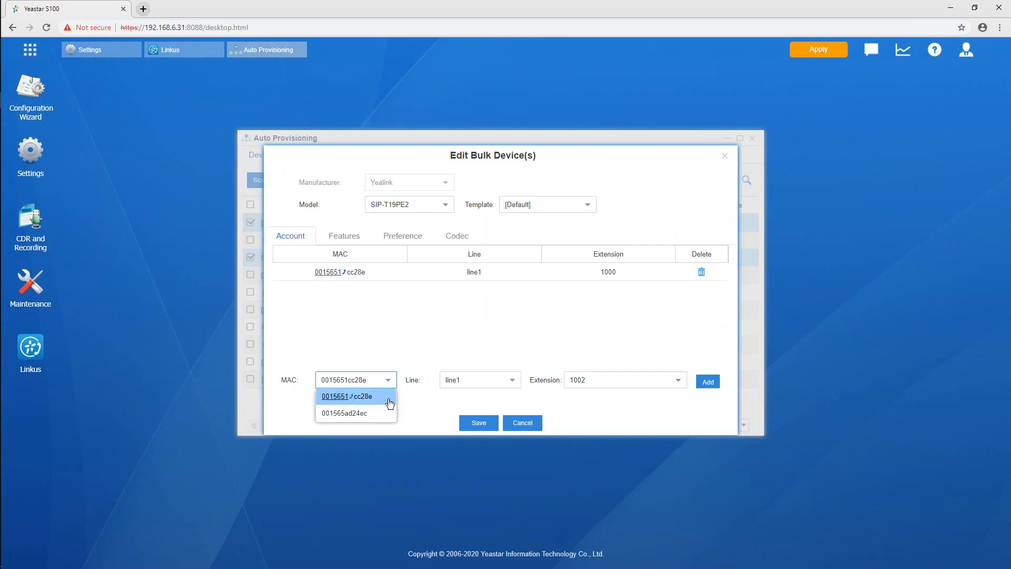
pyautogui.click(385, 399)
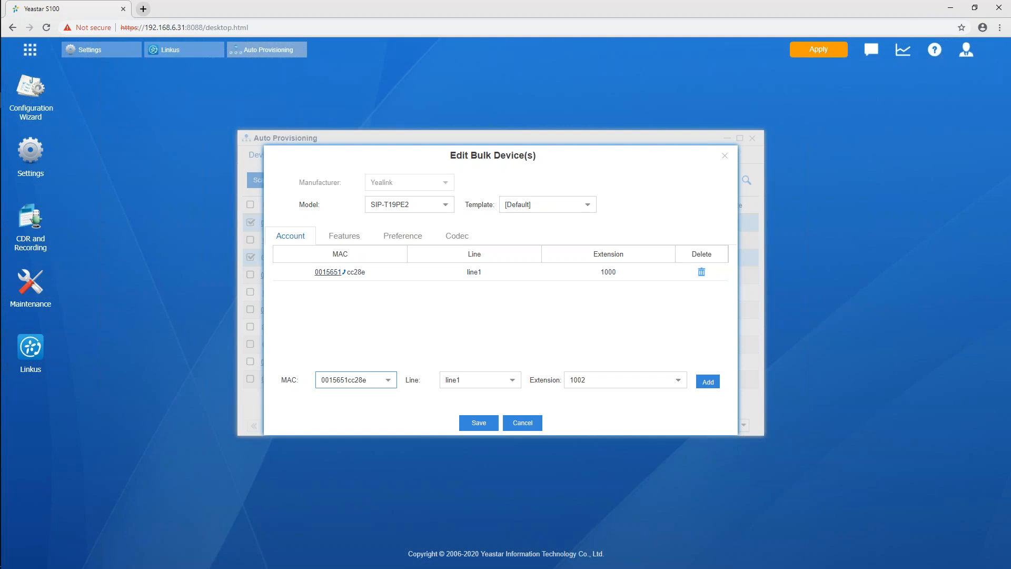
pyautogui.click(677, 382)
pyautogui.click(624, 396)
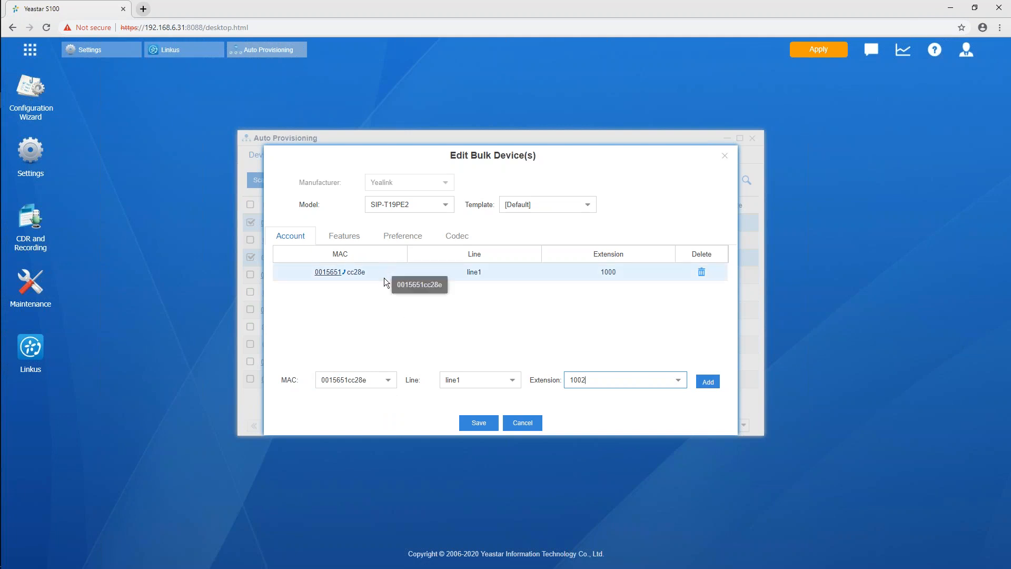
# Assign extension 7000 to line1 of the phone with MAC 001565ad24ec, save the bulk edit, and dismiss the reboot prompt
pyautogui.click(388, 380)
pyautogui.click(358, 412)
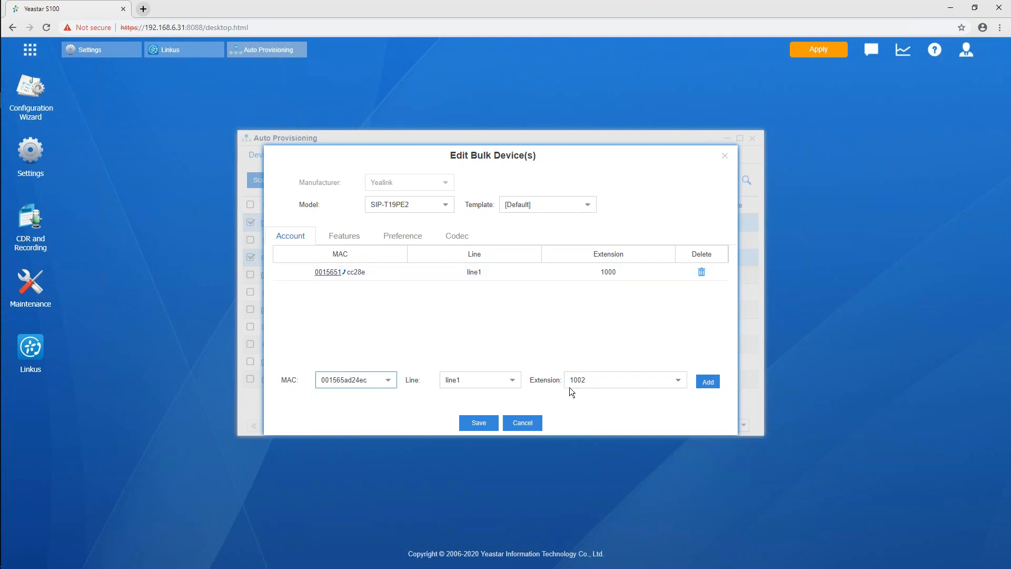
pyautogui.click(678, 384)
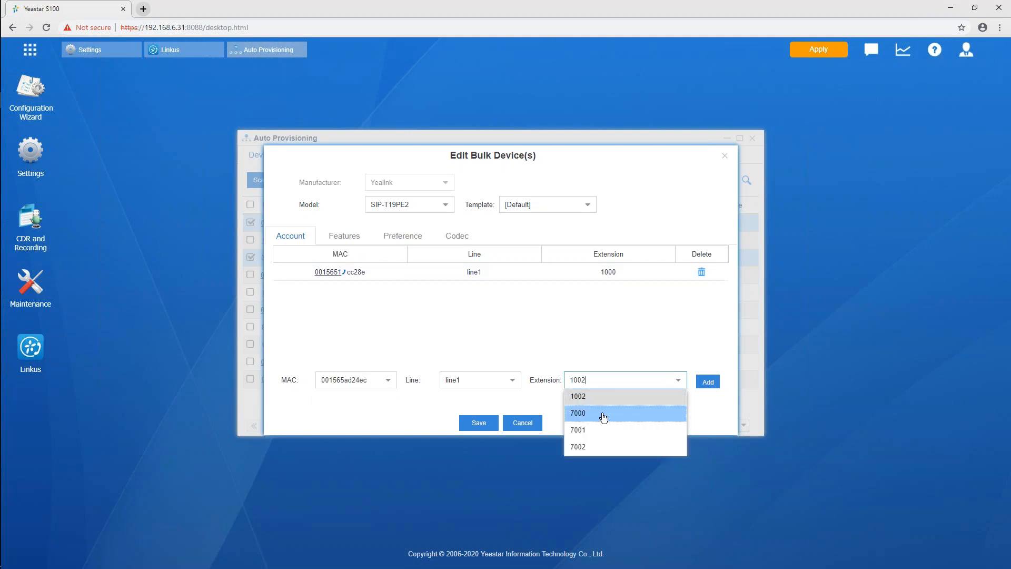
pyautogui.click(605, 416)
pyautogui.click(708, 382)
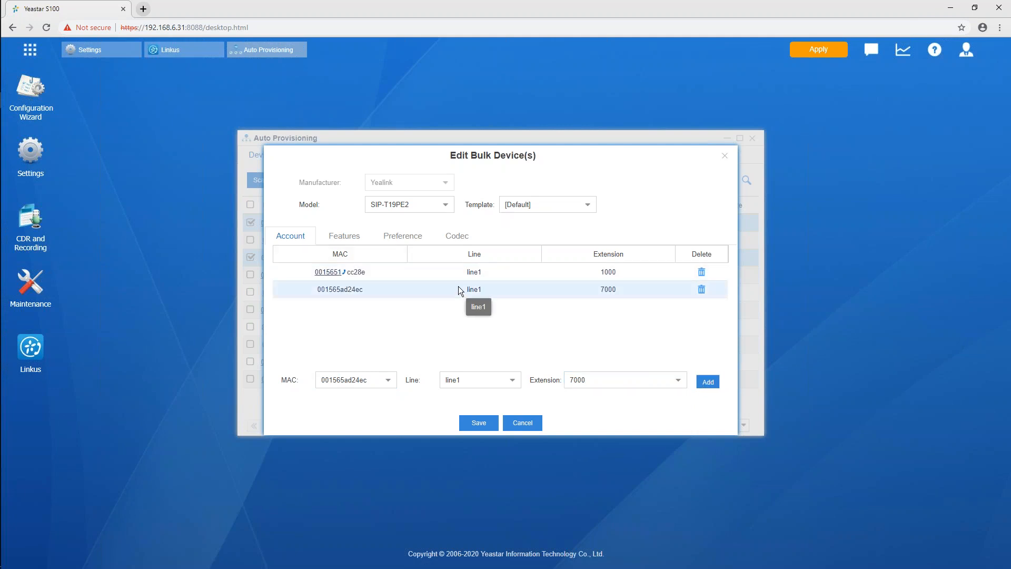
pyautogui.click(479, 425)
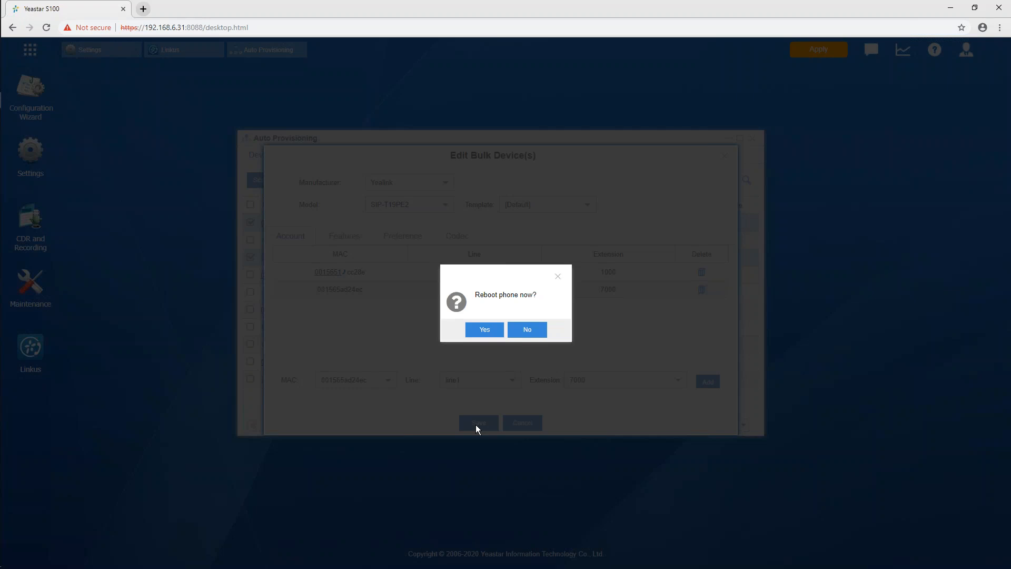
pyautogui.click(558, 276)
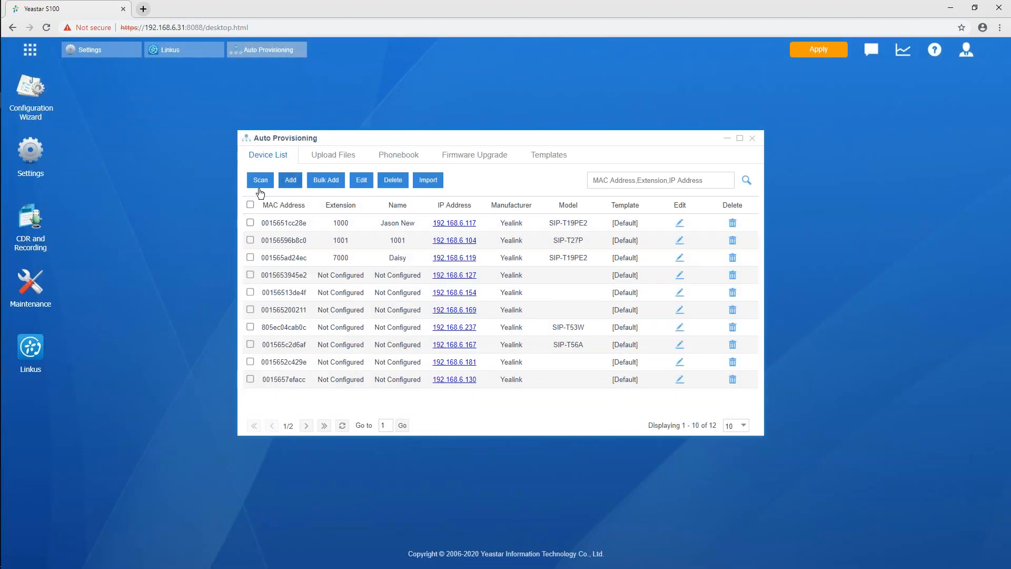
# Examine the supported phone manufacturers in the Add Device form and close it without adding a device
pyautogui.click(290, 180)
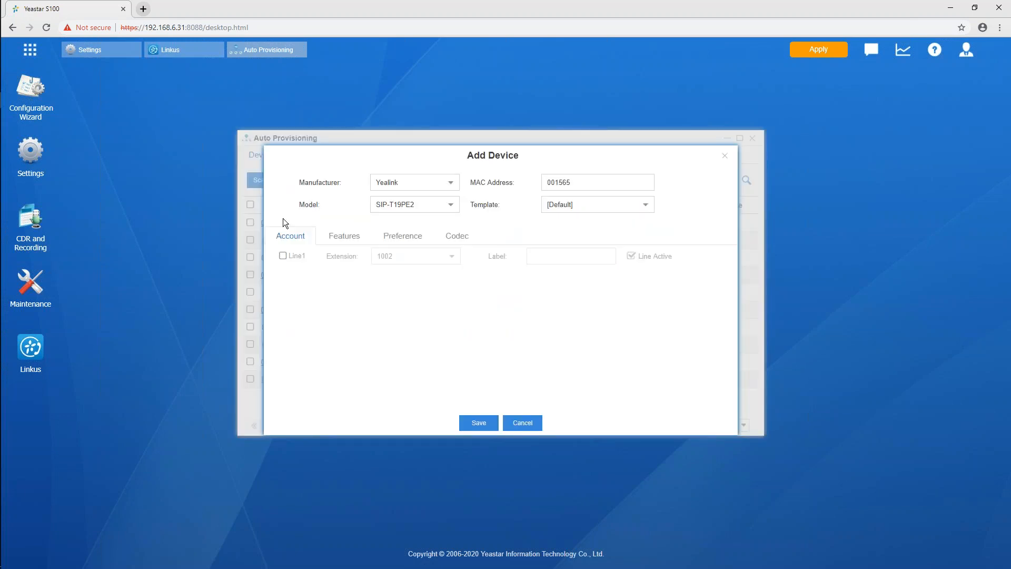
pyautogui.click(455, 185)
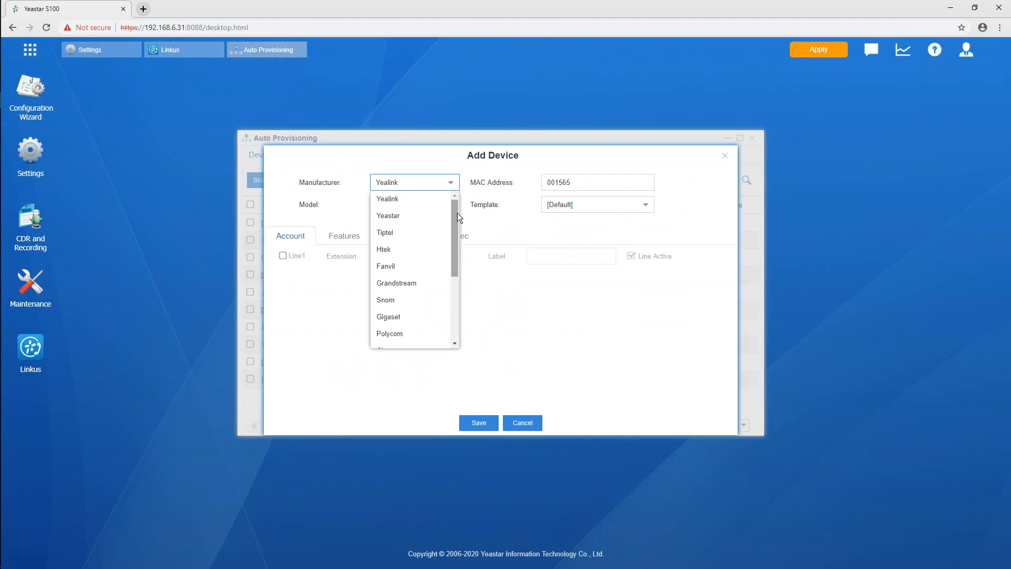
pyautogui.moveTo(456, 211); pyautogui.dragTo(456, 284)
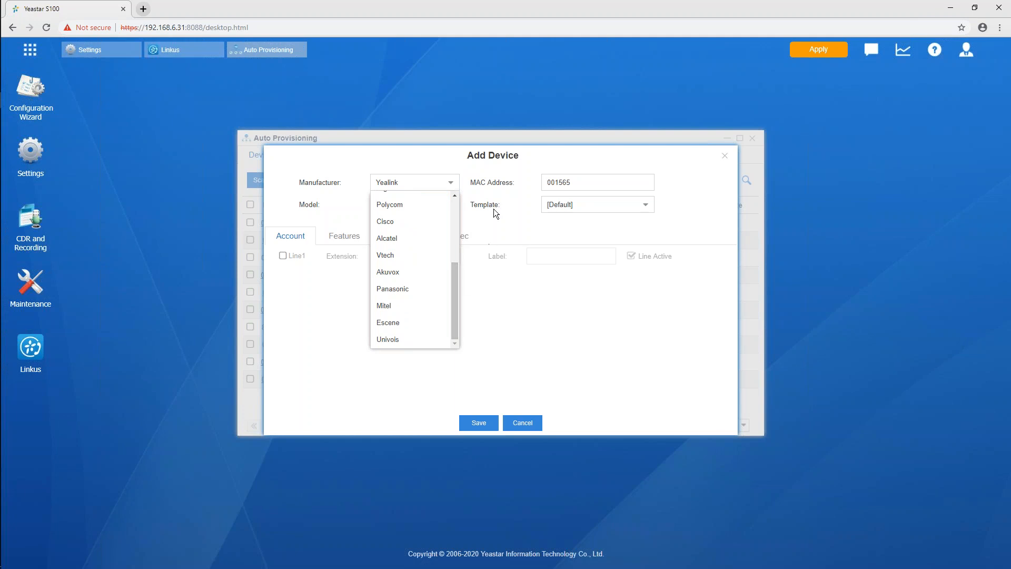
pyautogui.click(529, 228)
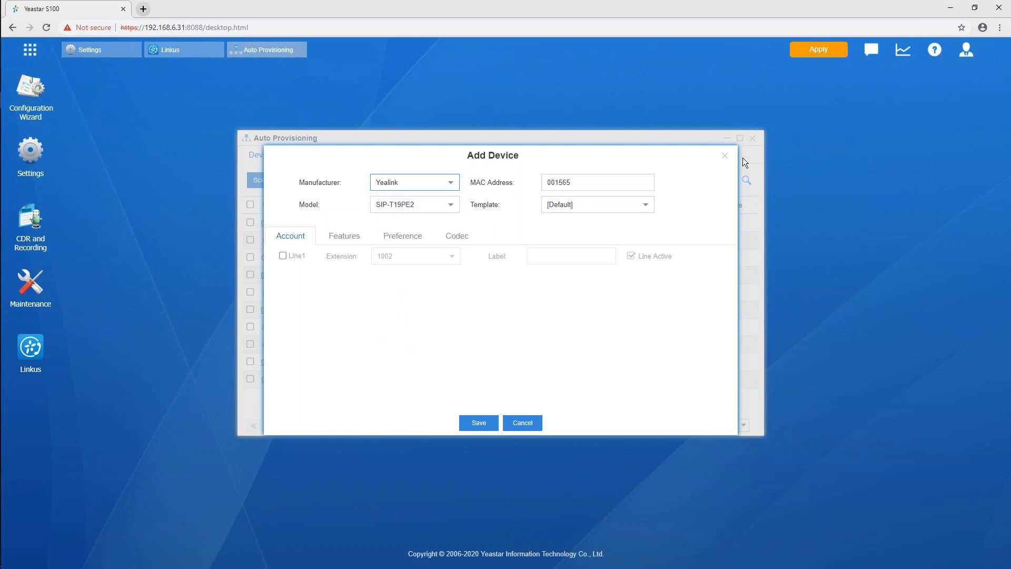
pyautogui.click(725, 157)
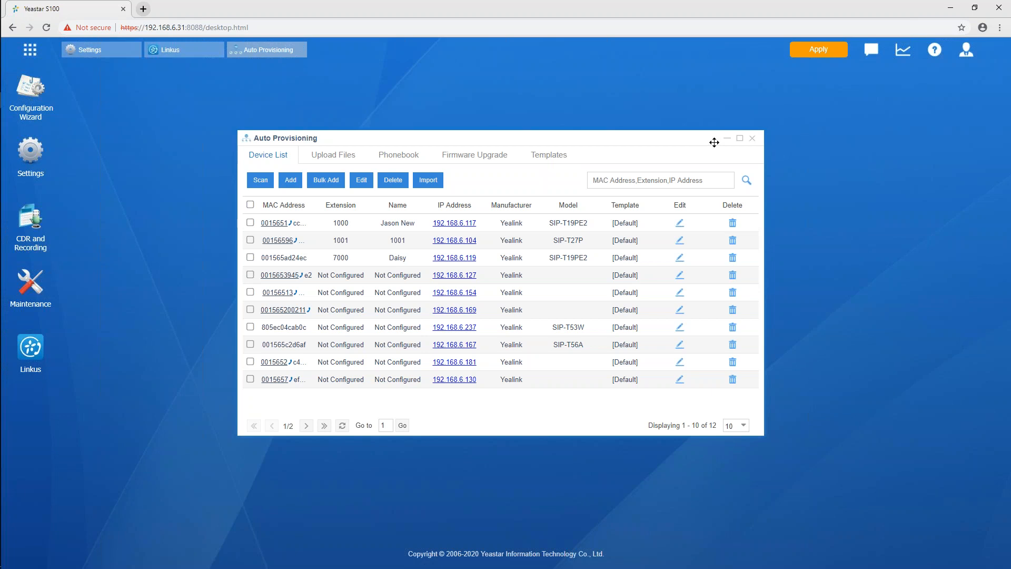
# Minimise the Auto Provisioning window and apply the pending PBX configuration changes
pyautogui.click(730, 140)
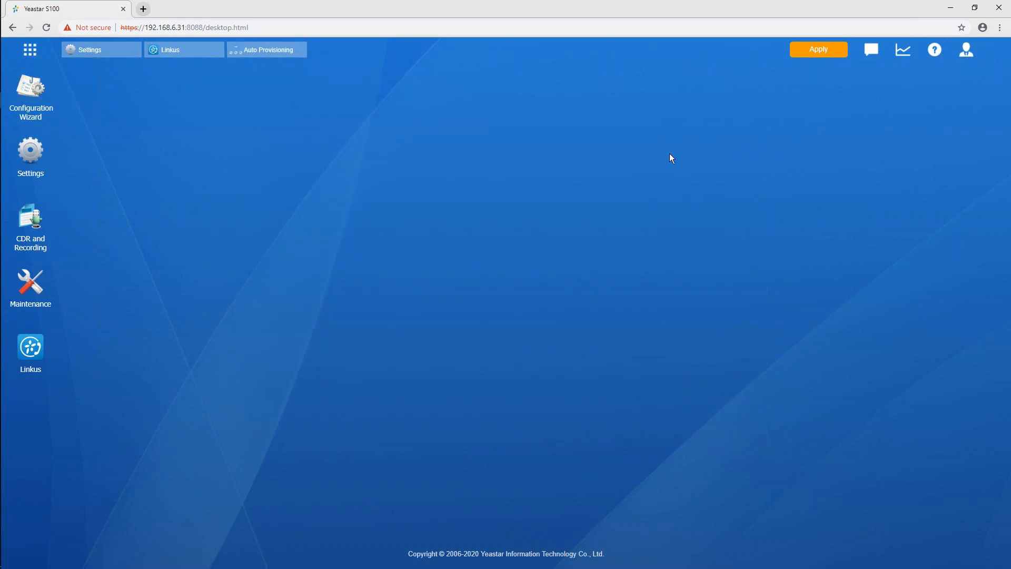
pyautogui.click(821, 52)
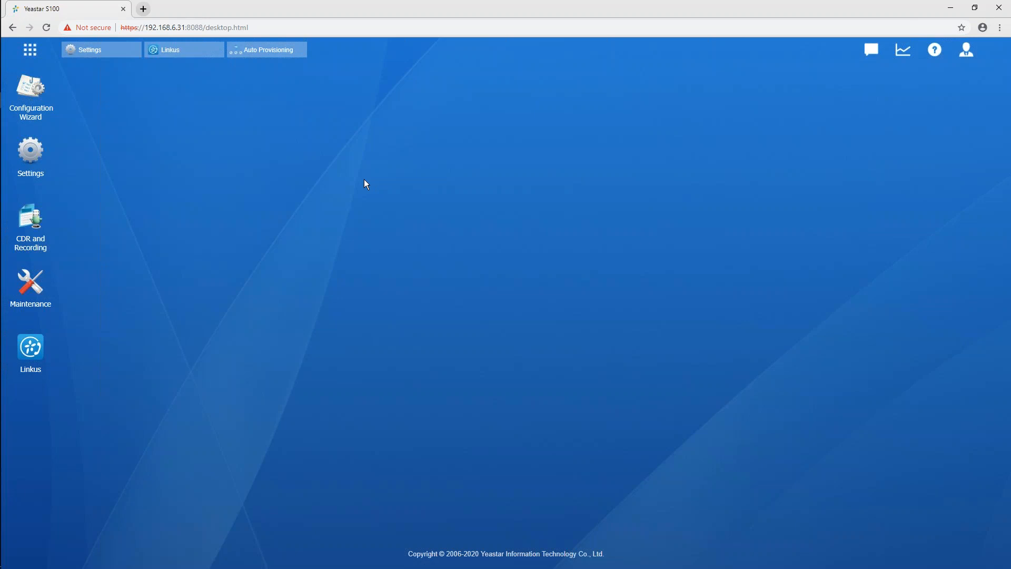
# Open the Service section of the system security settings and find the DHCP server option
pyautogui.click(87, 49)
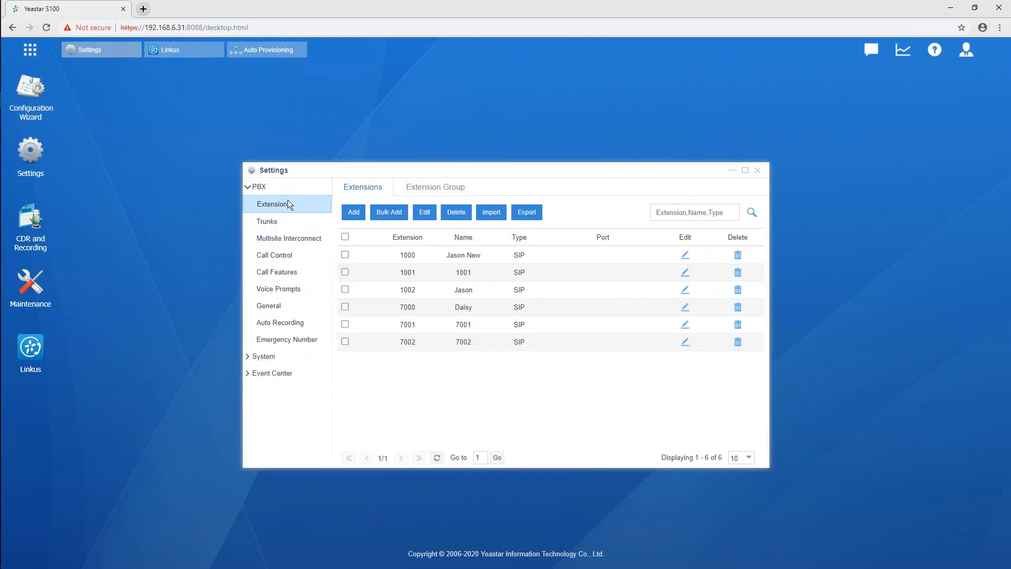
pyautogui.click(250, 358)
pyautogui.click(272, 389)
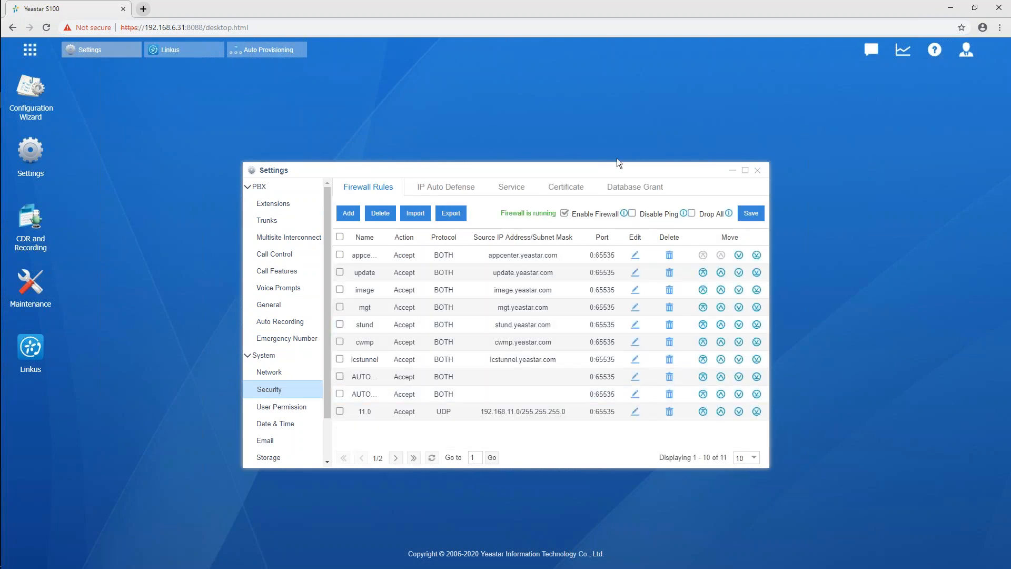
pyautogui.click(510, 188)
pyautogui.moveTo(756, 268); pyautogui.dragTo(757, 356)
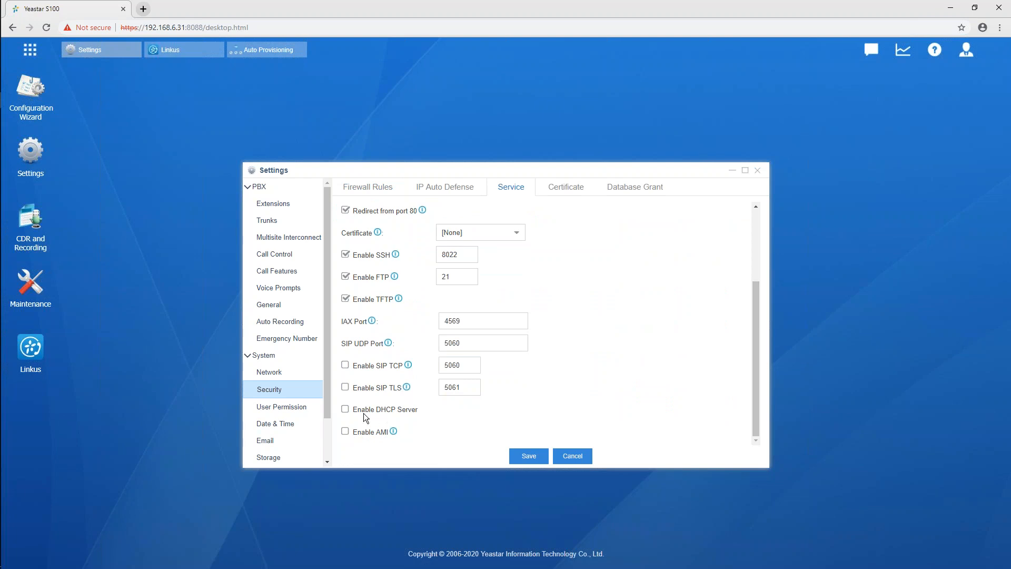
# Enable the DHCP server temporarily to view its gateway, address range and TFTP fields, disable it again, and minimise Settings
pyautogui.click(346, 411)
pyautogui.scroll(-3, 578, 293)
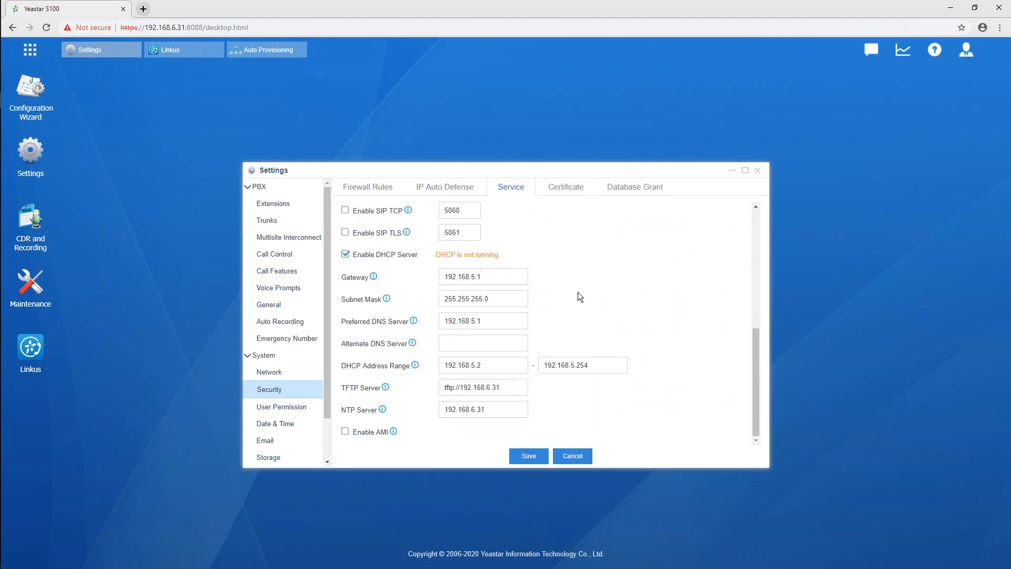
pyautogui.click(510, 277)
pyautogui.click(347, 255)
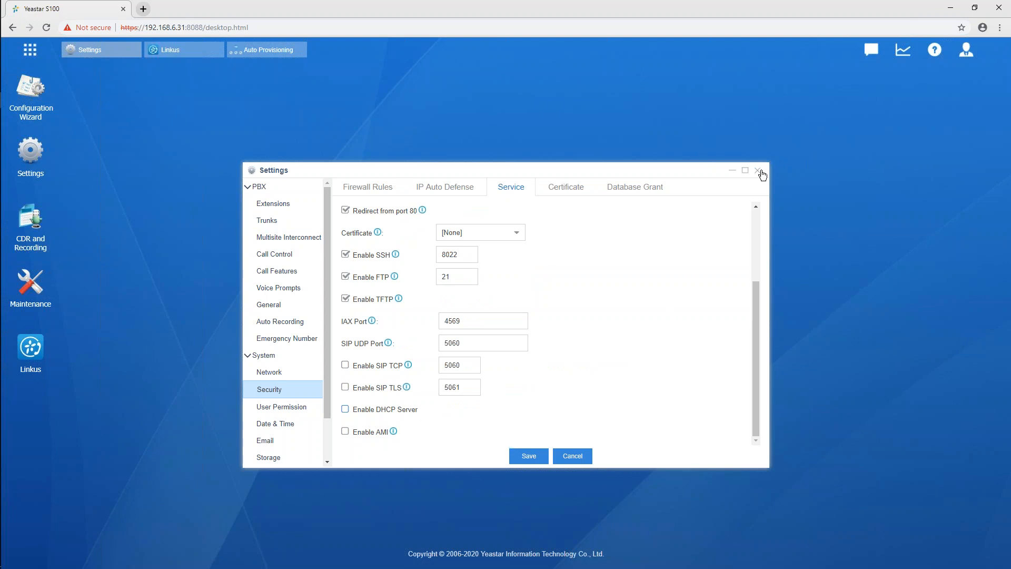
pyautogui.click(731, 172)
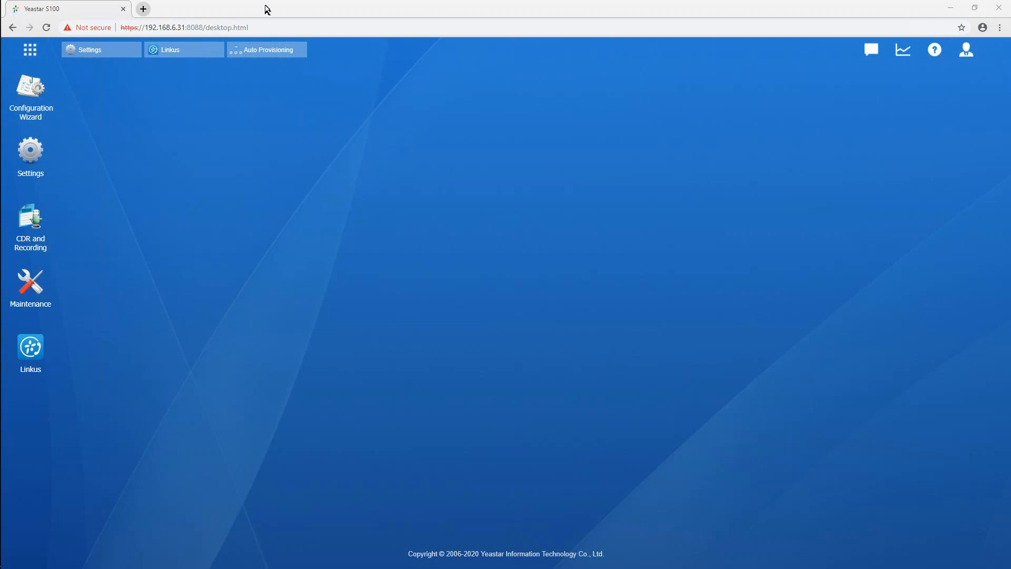
# View the overview of all installed PBX applications and return to the desktop
pyautogui.click(31, 49)
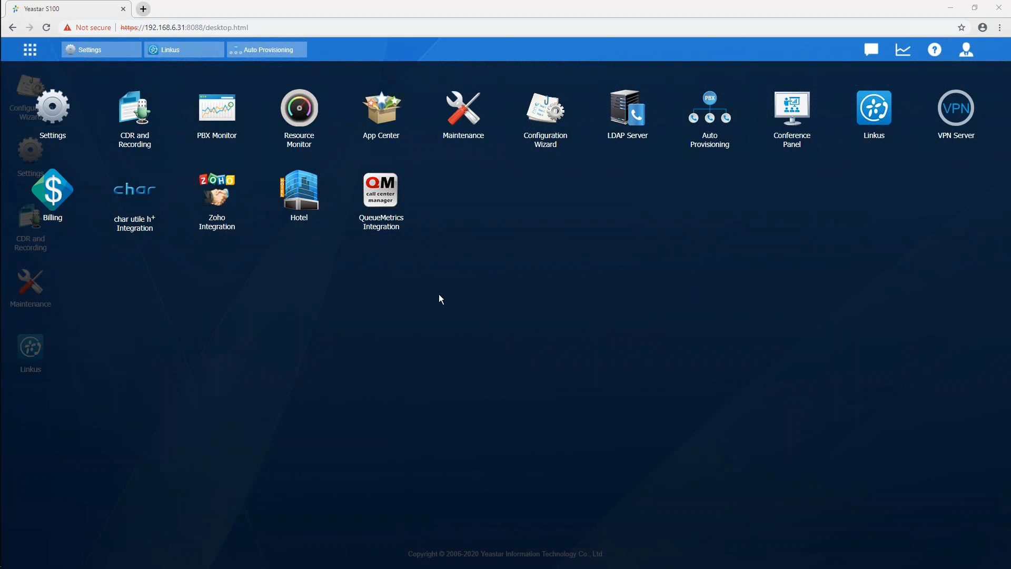
pyautogui.click(183, 295)
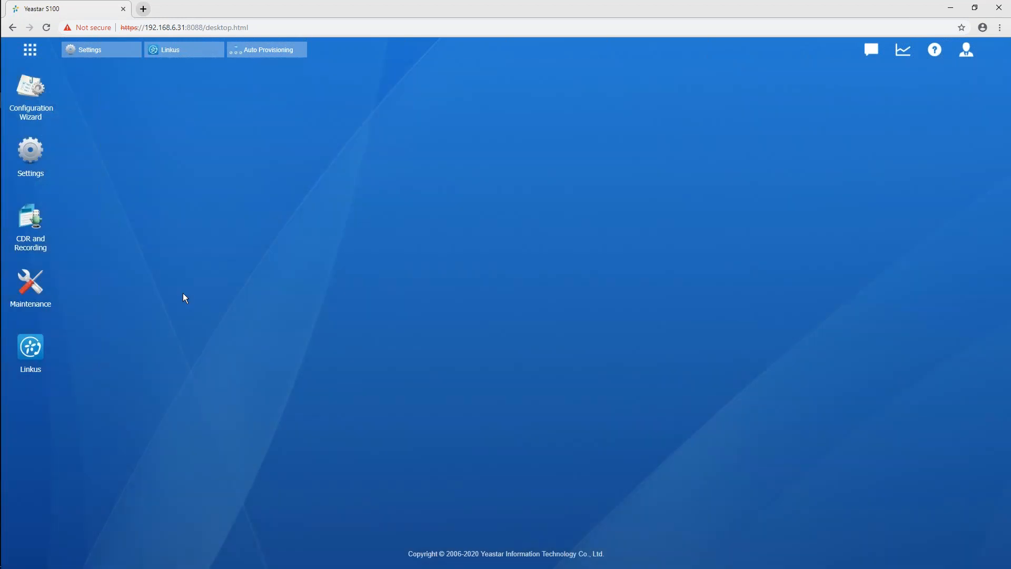